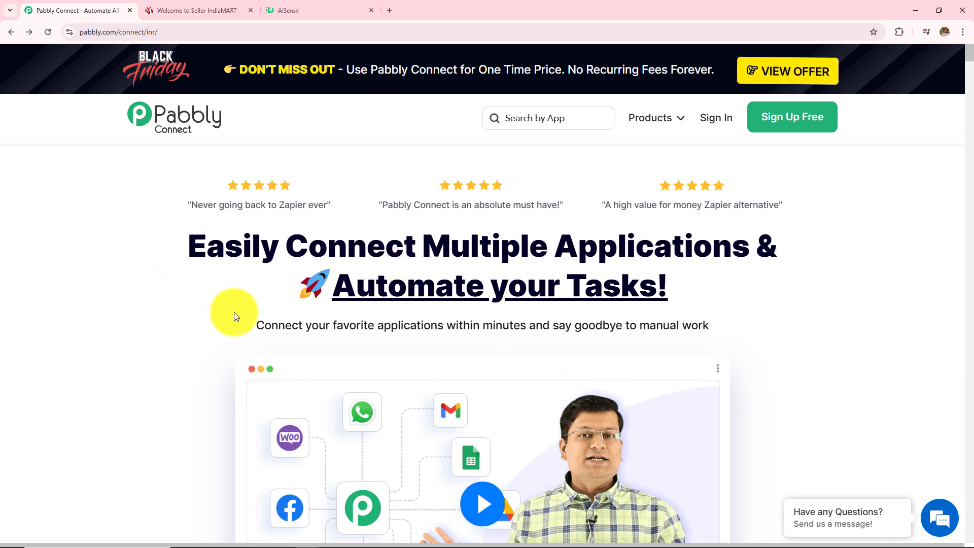
Sign in to the Pabbly account and open Pabbly Connect from the list of Pabbly apps
{"action": "left_click", "coordinate": [175, 31]}
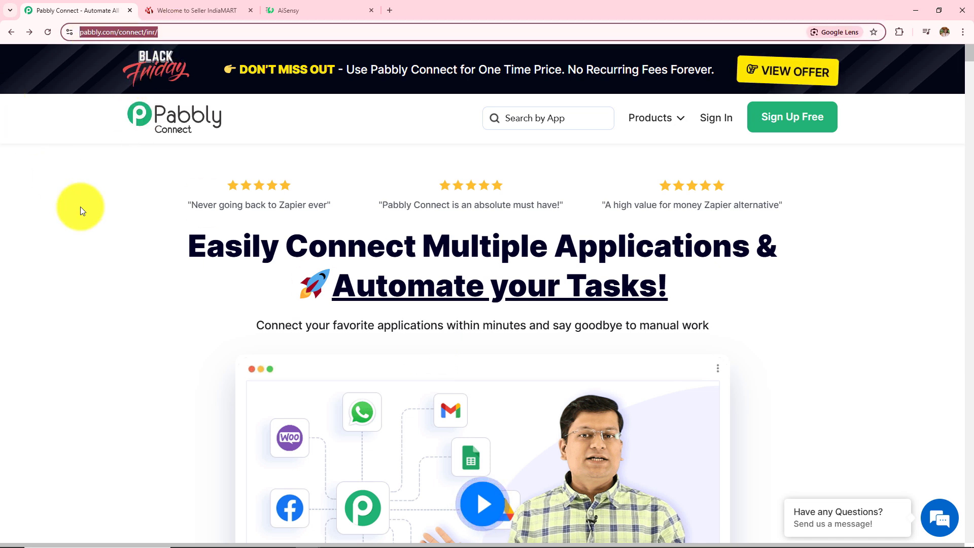
{"action": "left_click", "coordinate": [119, 268]}
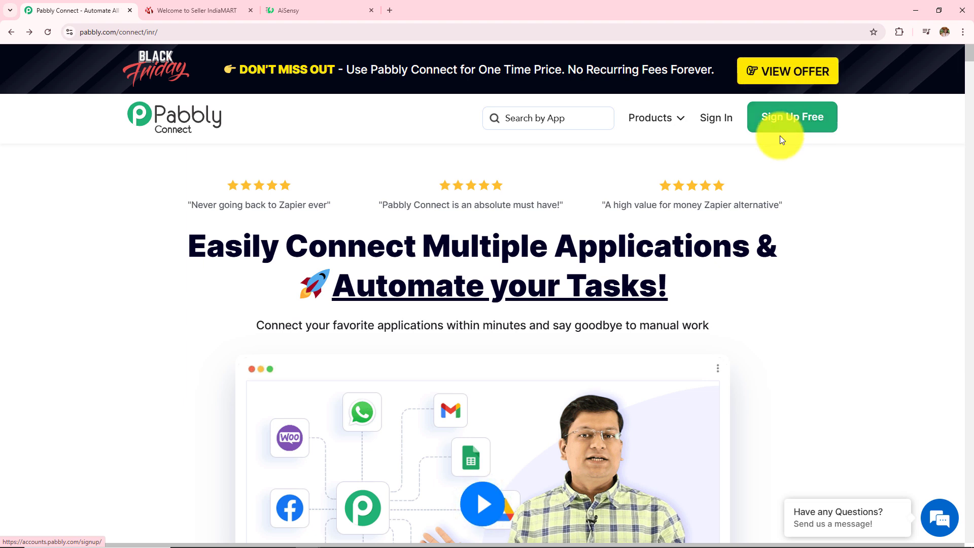
{"action": "left_click", "coordinate": [720, 126]}
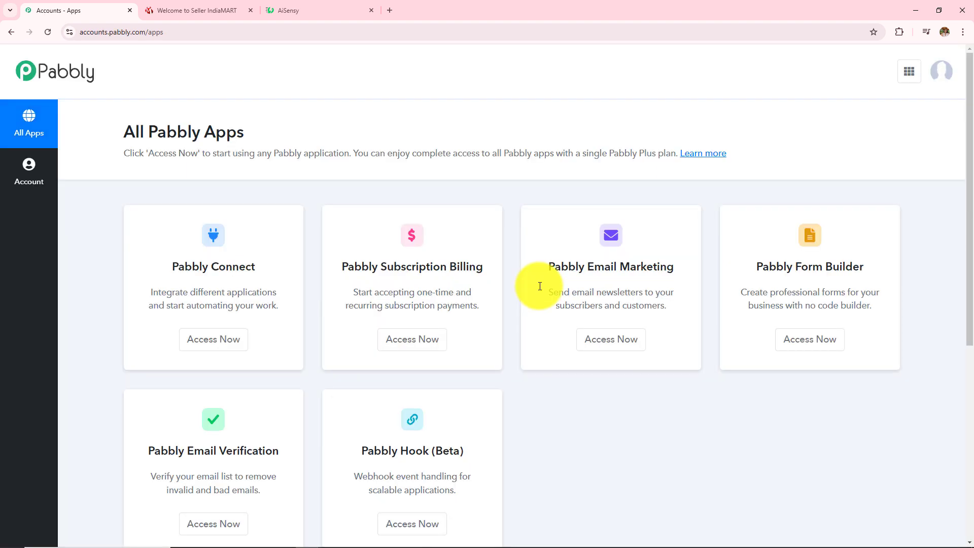
{"action": "scroll", "coordinate": [651, 432], "scroll_direction": "down", "scroll_amount": 5}
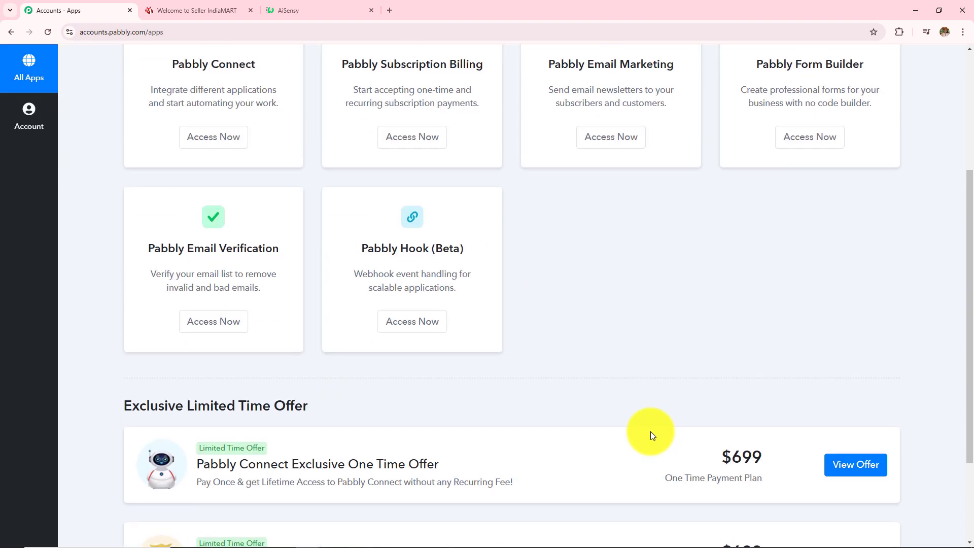
{"action": "scroll", "coordinate": [650, 433], "scroll_direction": "up", "scroll_amount": 5}
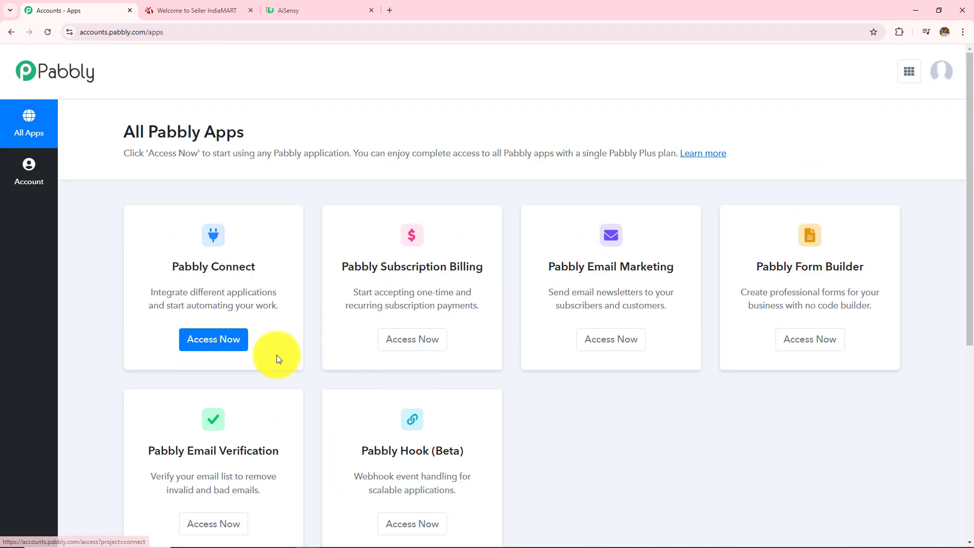
{"action": "left_click", "coordinate": [214, 340]}
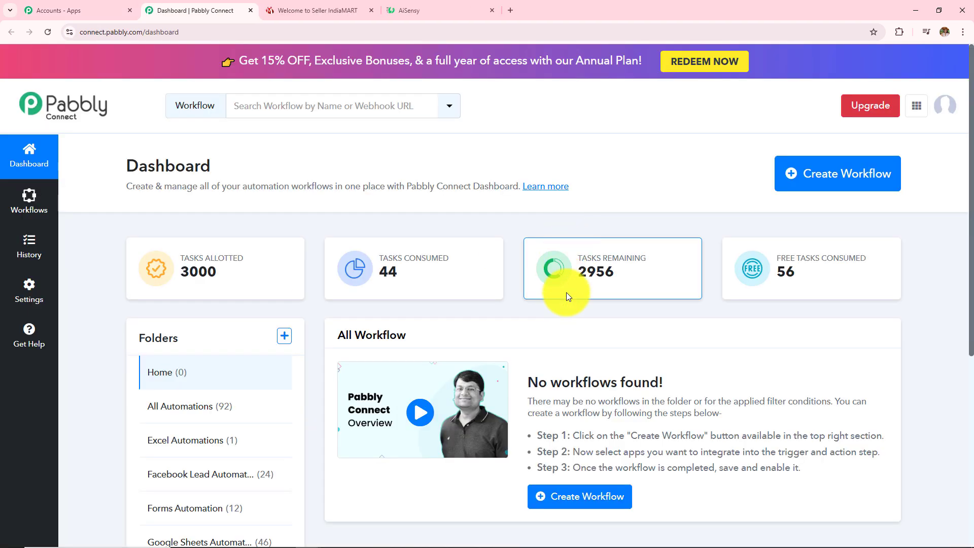
Look over the dashboard's task figures, workflow list and folders, and the options for creating a folder
{"action": "scroll", "coordinate": [569, 322], "scroll_direction": "down", "scroll_amount": 2}
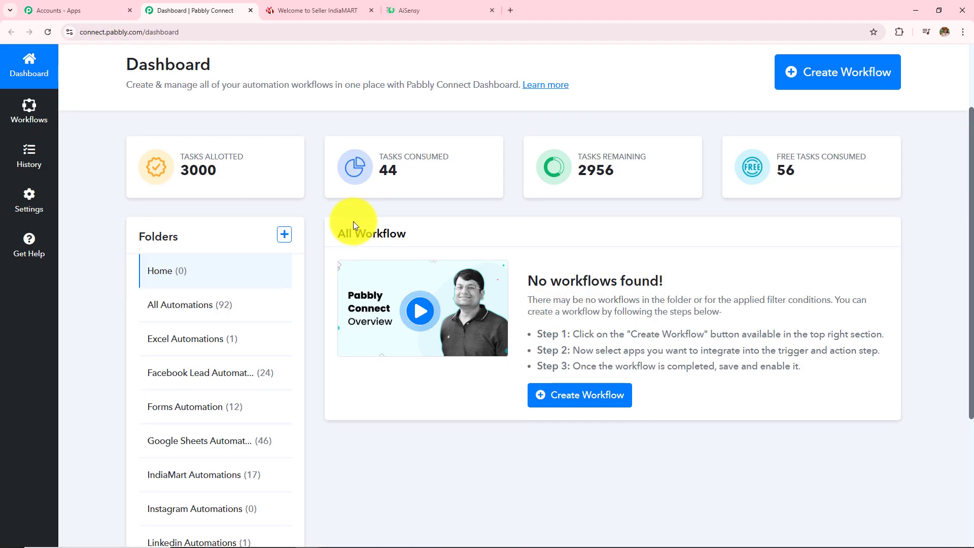
{"action": "left_click_drag", "start_coordinate": [336, 233], "coordinate": [578, 265]}
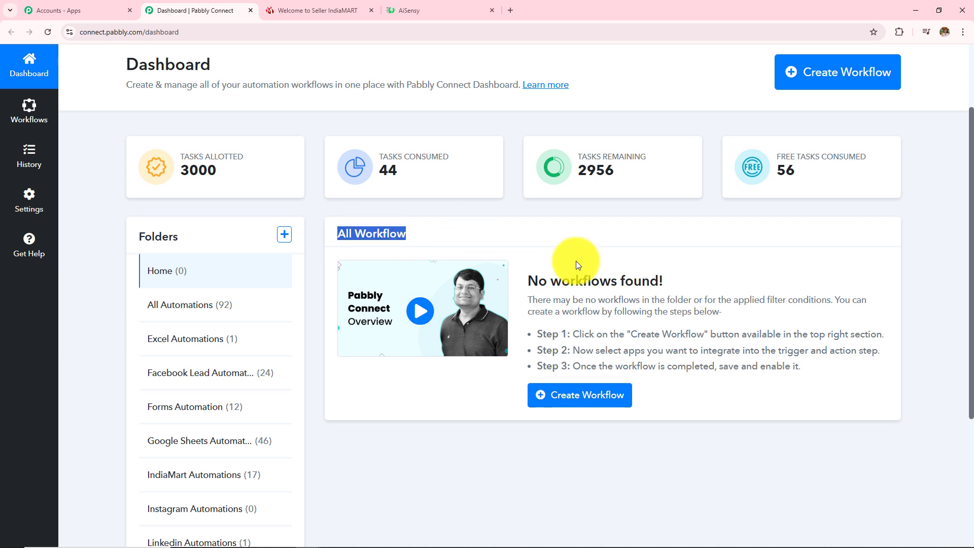
{"action": "left_click", "coordinate": [529, 249]}
{"action": "scroll", "coordinate": [287, 264], "scroll_direction": "down", "scroll_amount": 2}
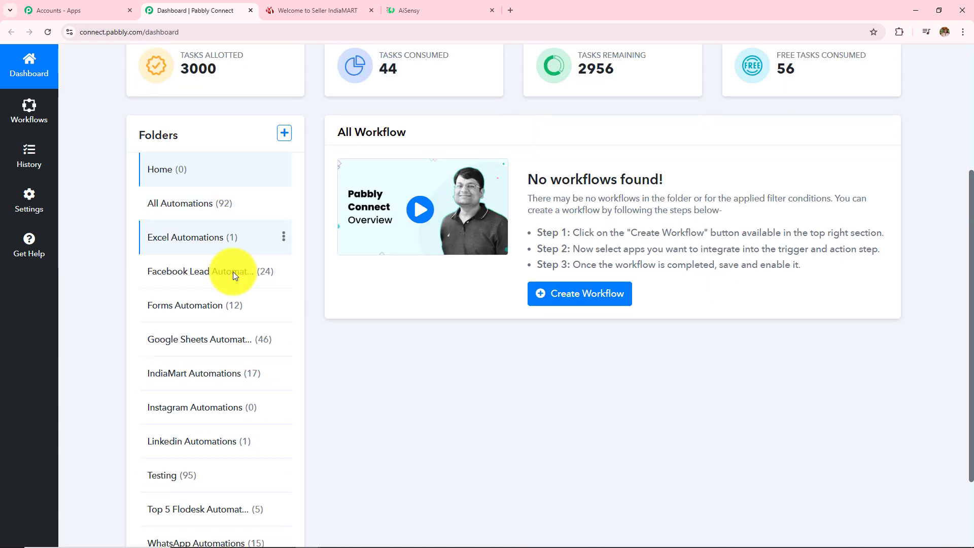
{"action": "scroll", "coordinate": [422, 460], "scroll_direction": "up", "scroll_amount": 4}
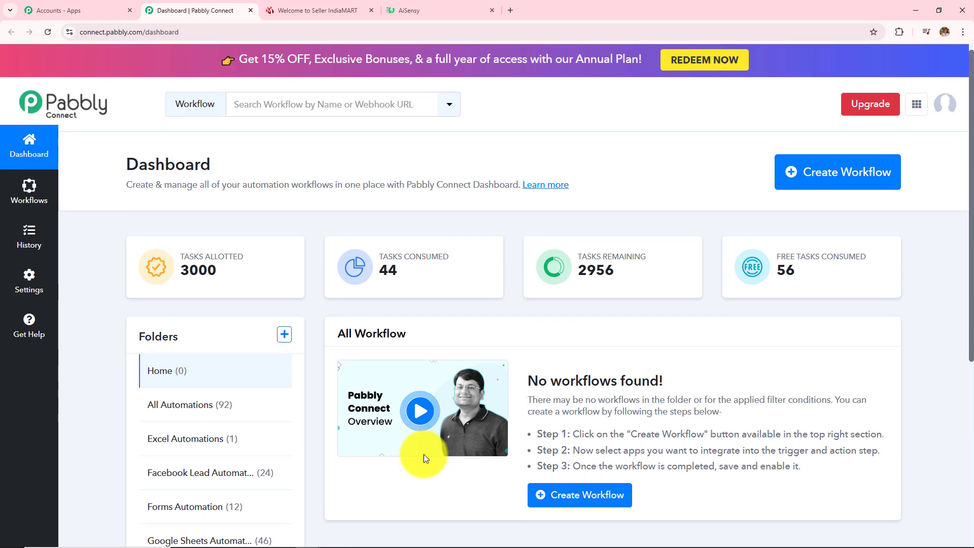
{"action": "left_click", "coordinate": [285, 336]}
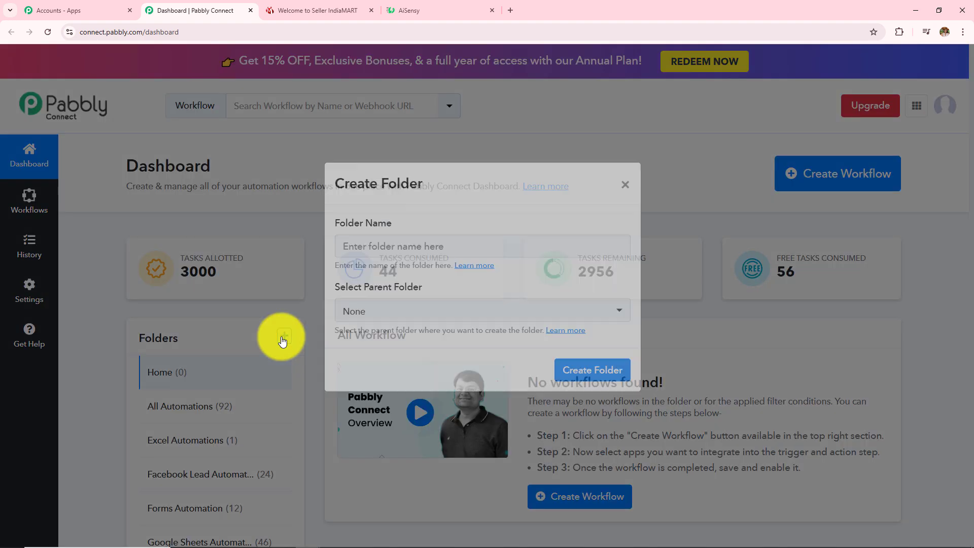
{"action": "left_click_drag", "start_coordinate": [337, 242], "coordinate": [446, 245]}
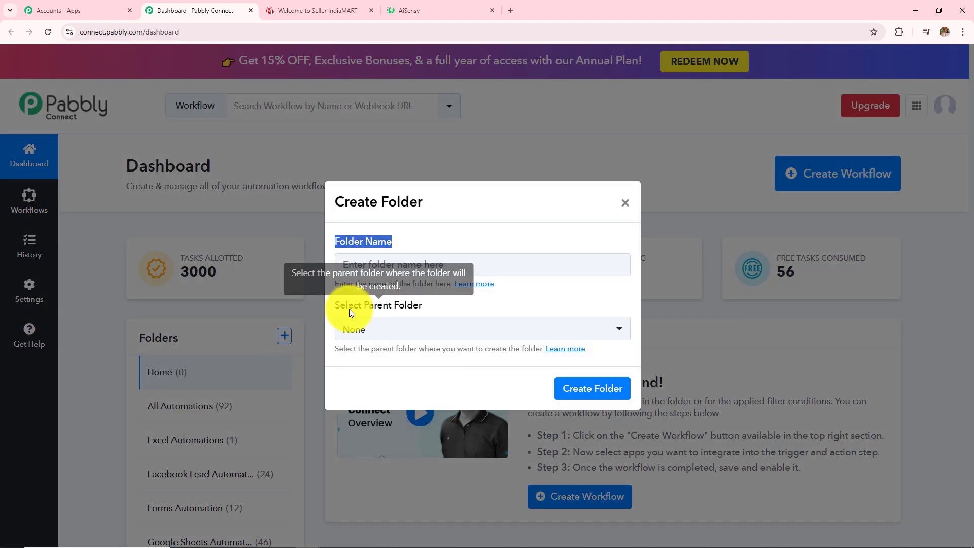
{"action": "left_click_drag", "start_coordinate": [340, 305], "coordinate": [464, 314]}
{"action": "left_click", "coordinate": [625, 203]}
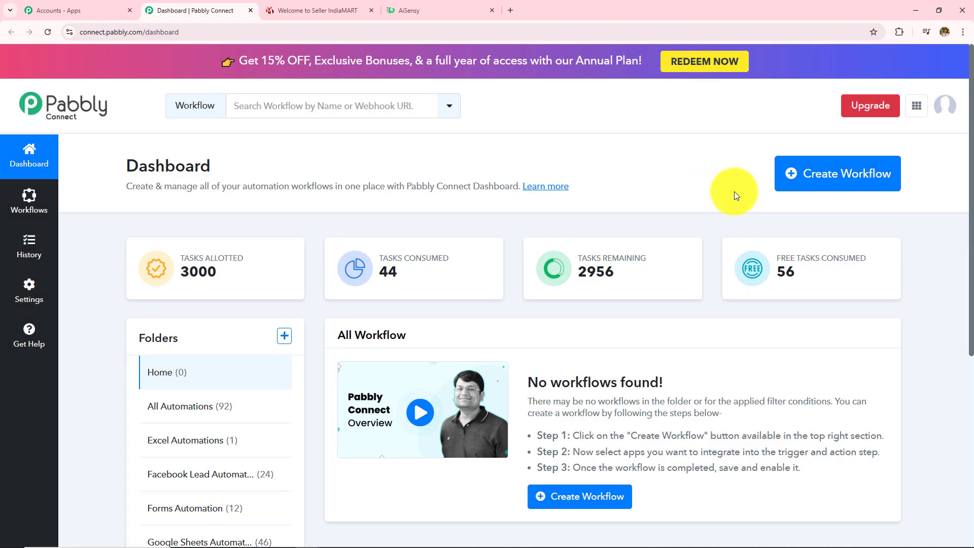
Start a new workflow named "Send & Get Whatsapp Message for IndiaMART Leads / Enquiries using AiSensy | IndiaMART to WhatsApp"
{"action": "left_click", "coordinate": [825, 190]}
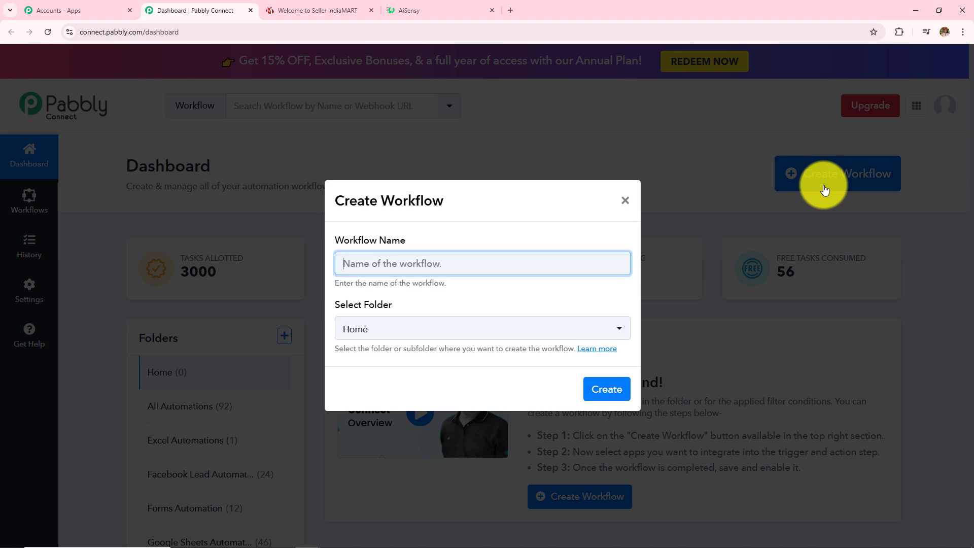
{"action": "left_click_drag", "start_coordinate": [339, 239], "coordinate": [479, 239]}
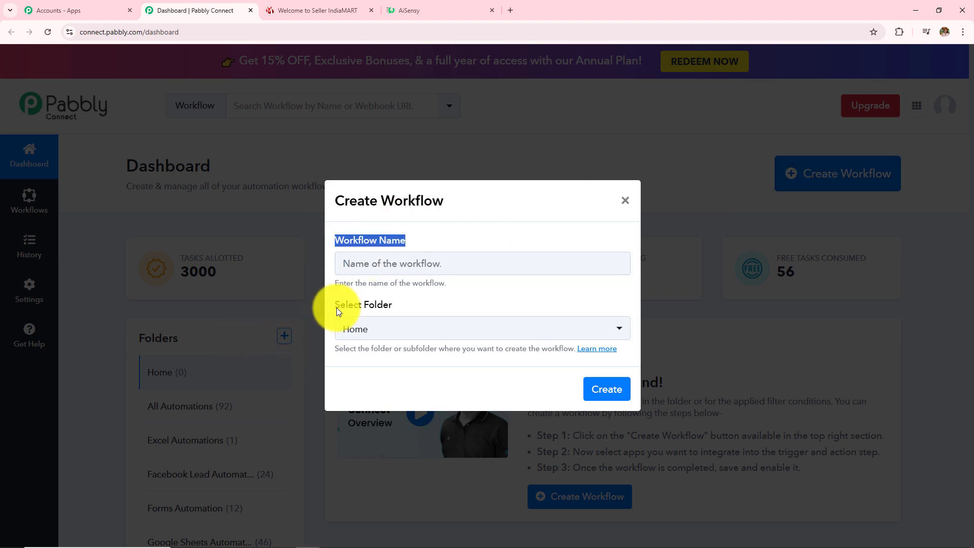
{"action": "left_click_drag", "start_coordinate": [336, 308], "coordinate": [436, 308]}
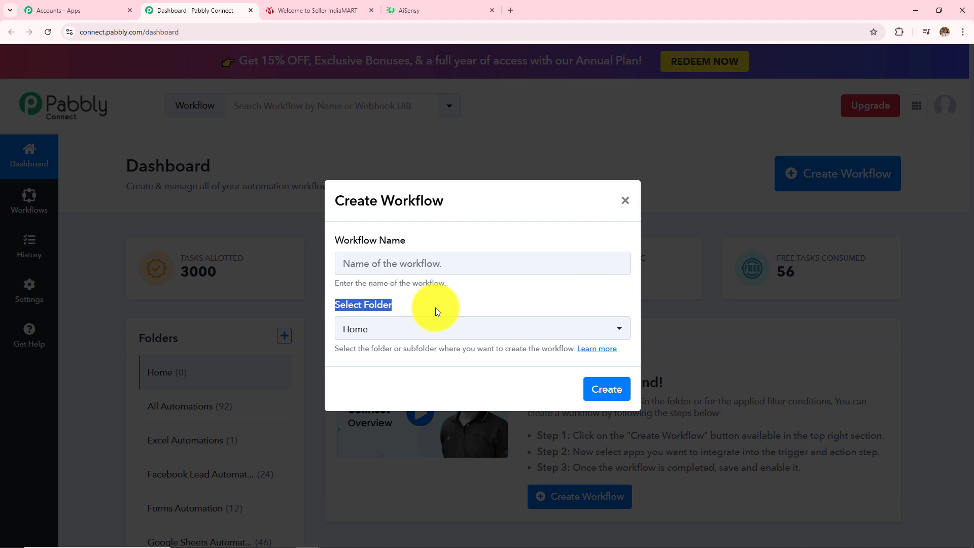
{"action": "left_click", "coordinate": [458, 259]}
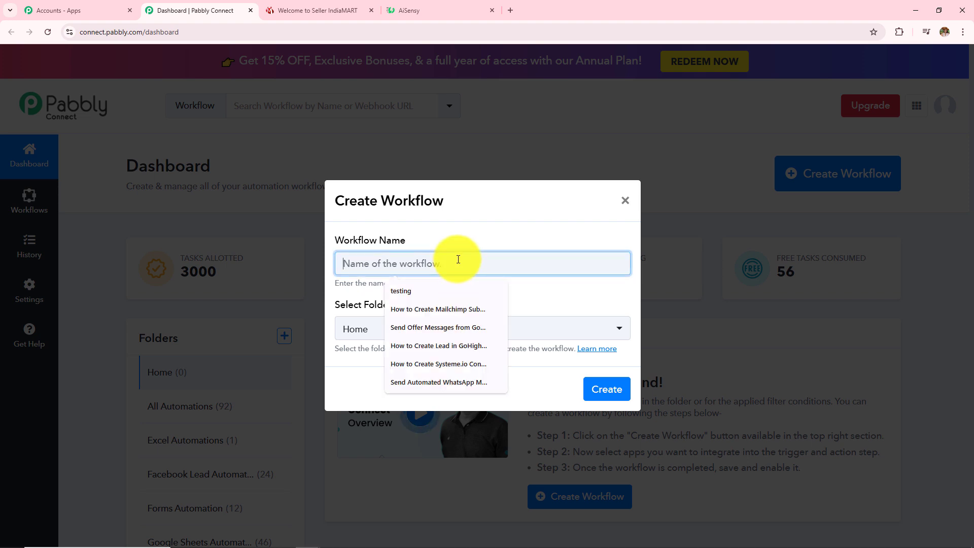
{"action": "type", "text": "Send & Get Whatsapp Message for IndiaMART Leads / Enquiries via AiSensy (IndiaMART to WhatsApp)"}
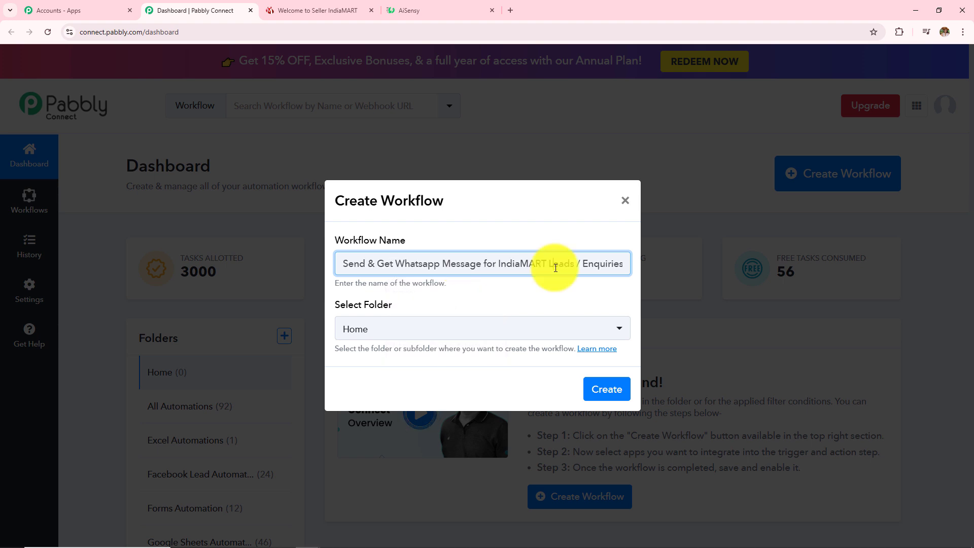
Remove the trailing "| IndiaMART to WhatsApp" from the new workflow's name
{"action": "key", "text": "Right"}
{"action": "key", "text": "Right"}
{"action": "key", "text": "Right"}
{"action": "key", "text": "Right"}
{"action": "key", "text": "Right"}
{"action": "key", "text": "Right"}
{"action": "key", "text": "Right"}
{"action": "key", "text": "Right"}
{"action": "key", "text": "Right"}
{"action": "key", "text": "Right"}
{"action": "key", "text": "Right"}
{"action": "key", "text": "Right"}
{"action": "key", "text": "Right"}
{"action": "key", "text": "Right"}
{"action": "key", "text": "Right"}
{"action": "key", "text": "Right"}
{"action": "key", "text": "Right"}
{"action": "key", "text": "Right"}
{"action": "key", "text": "Right"}
{"action": "key", "text": "Right"}
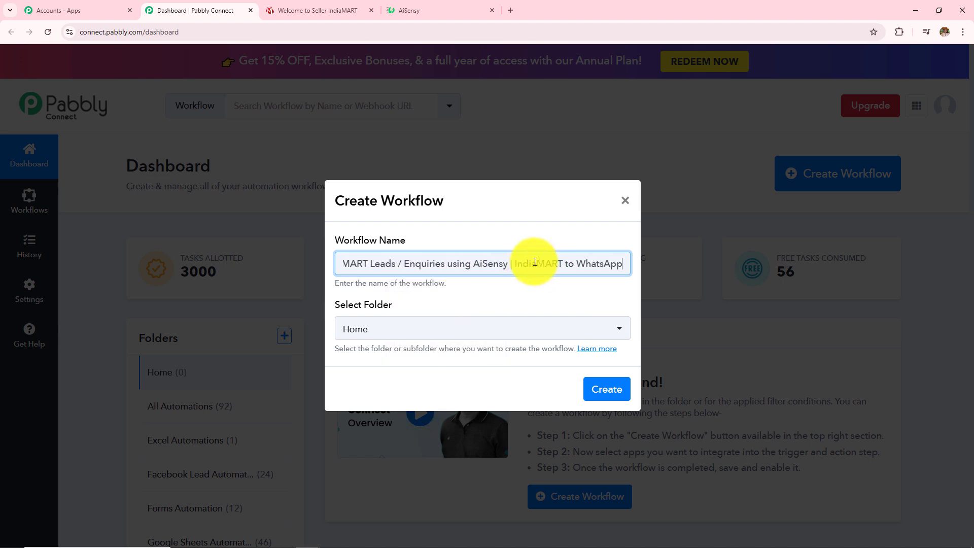
{"action": "left_click_drag", "start_coordinate": [509, 264], "coordinate": [615, 270]}
{"action": "key", "text": "BackSpace"}
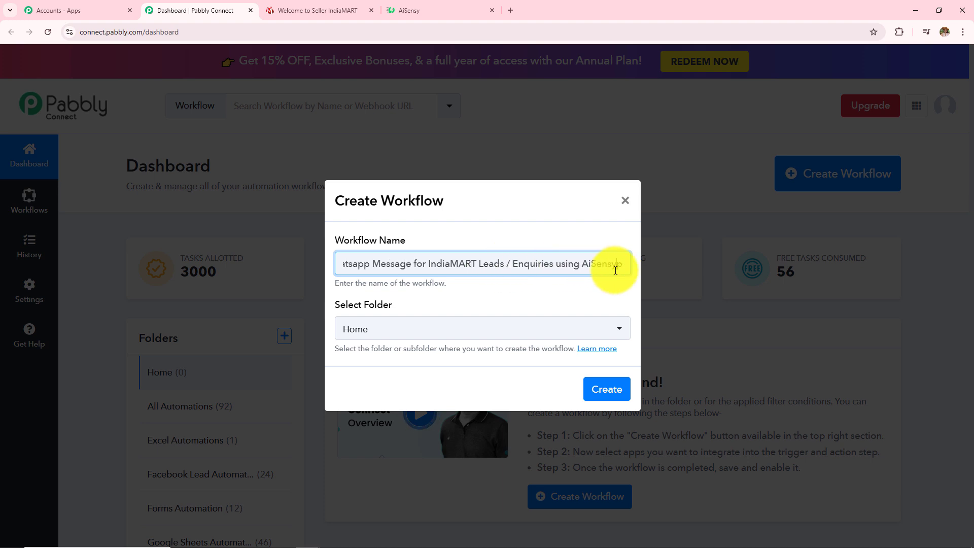
Assign the workflow to the IndiaMart Automations folder and create it
{"action": "left_click", "coordinate": [450, 331]}
{"action": "scroll", "coordinate": [446, 262], "scroll_direction": "down", "scroll_amount": 3}
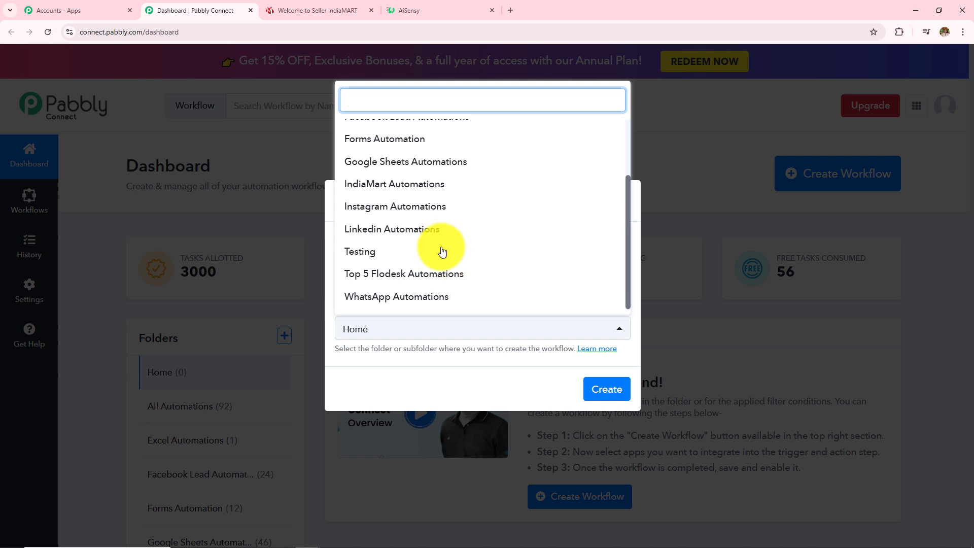
{"action": "left_click", "coordinate": [419, 189]}
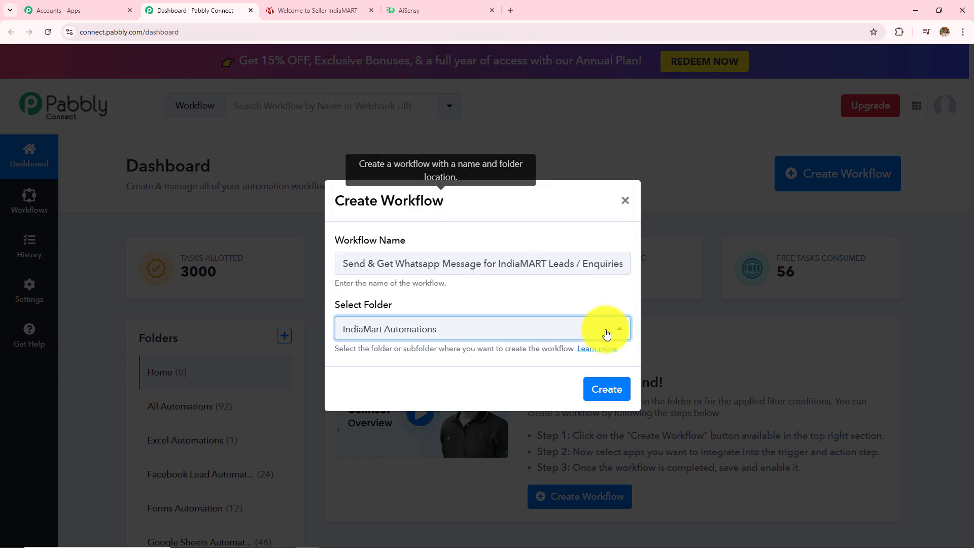
{"action": "left_click", "coordinate": [611, 390]}
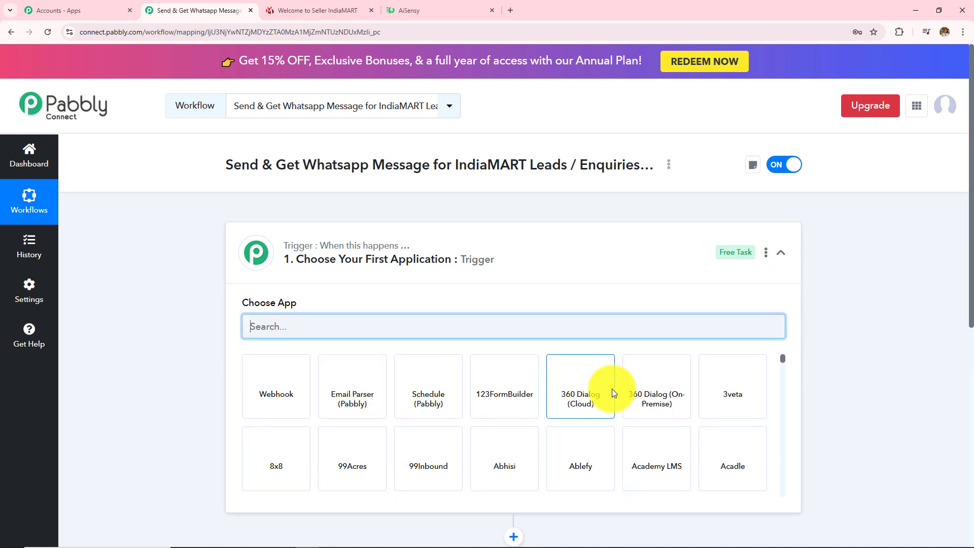
Collapse the trigger step and review the workflow's trigger and action steps alongside its title
{"action": "left_click", "coordinate": [783, 256]}
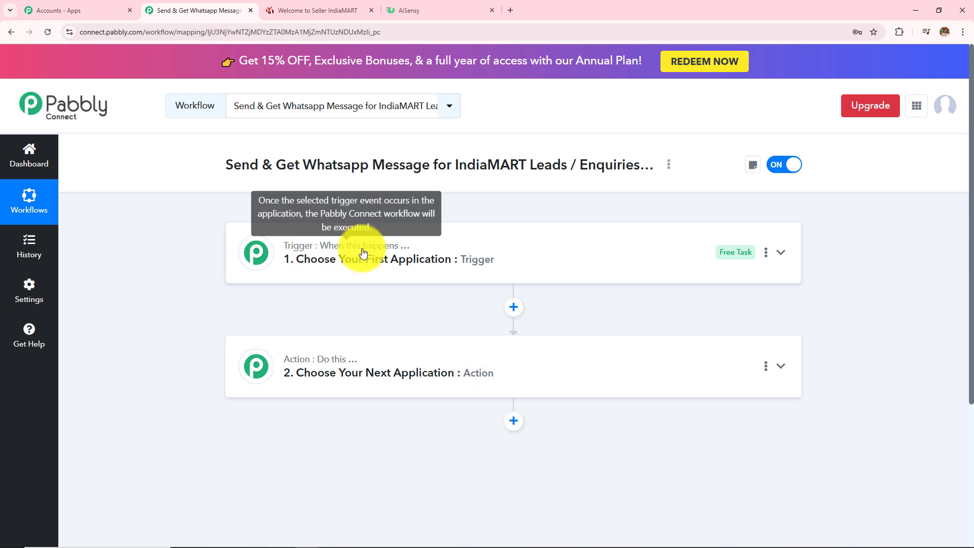
{"action": "mouse_move", "coordinate": [310, 363]}
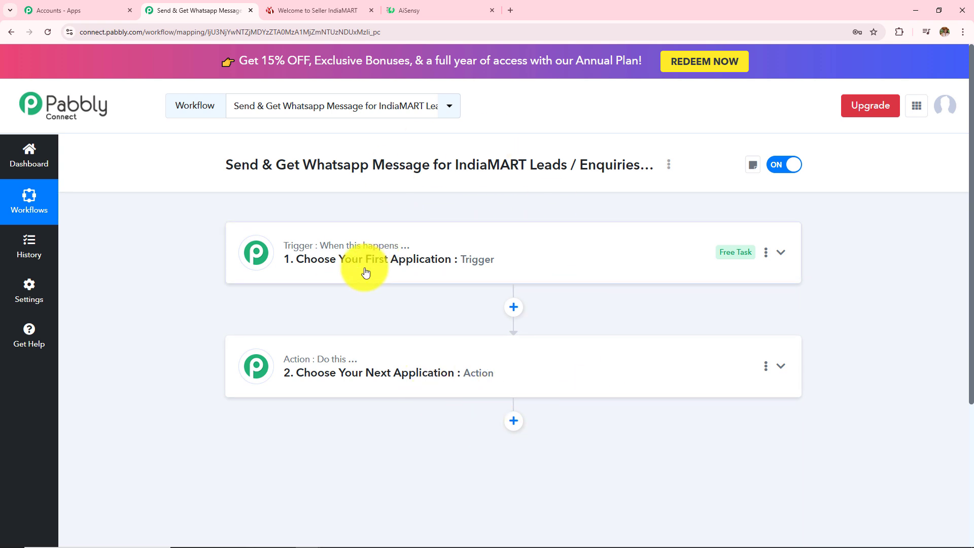
{"action": "mouse_move", "coordinate": [328, 251]}
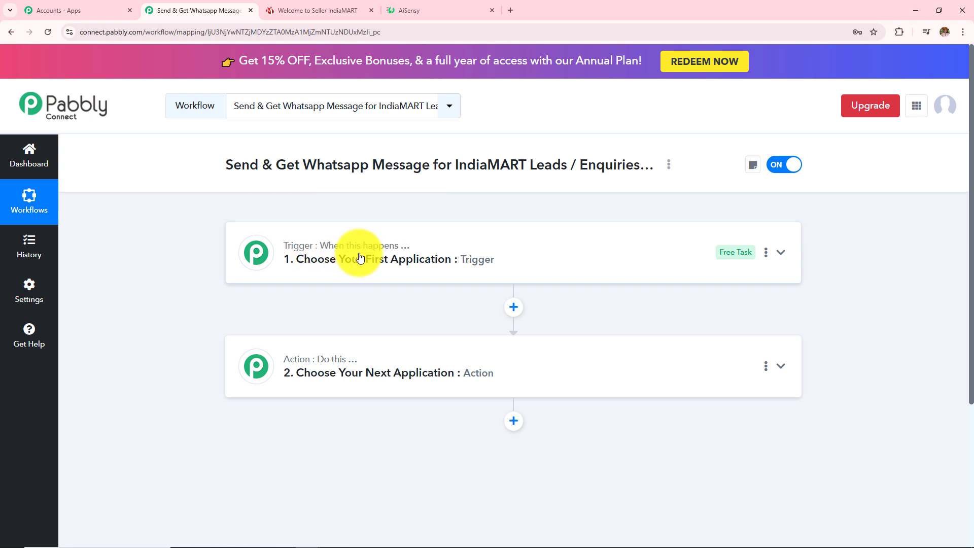
{"action": "left_click_drag", "start_coordinate": [455, 166], "coordinate": [648, 164]}
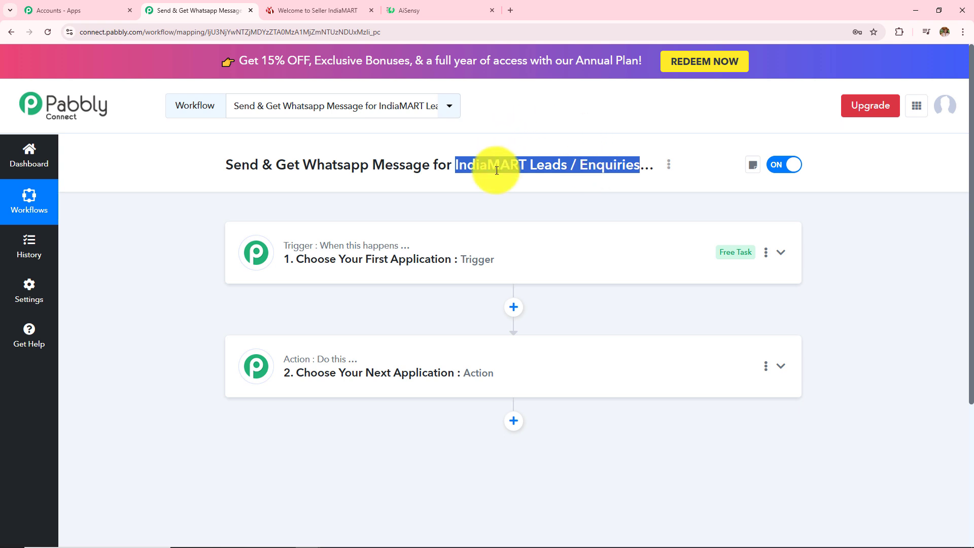
{"action": "left_click", "coordinate": [522, 196]}
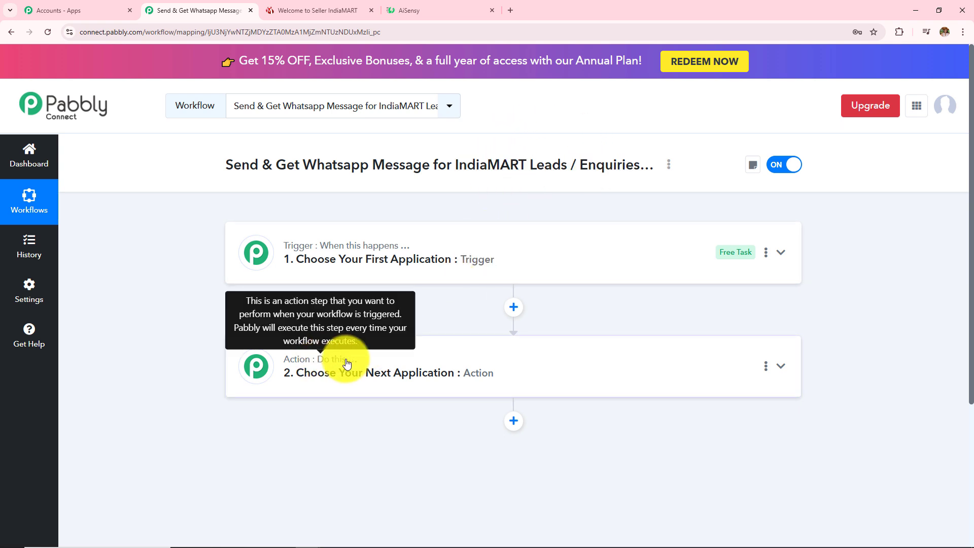
{"action": "left_click_drag", "start_coordinate": [227, 166], "coordinate": [438, 172]}
Set the trigger application to IndiaMART with New Leads as the trigger event
{"action": "left_click", "coordinate": [420, 255]}
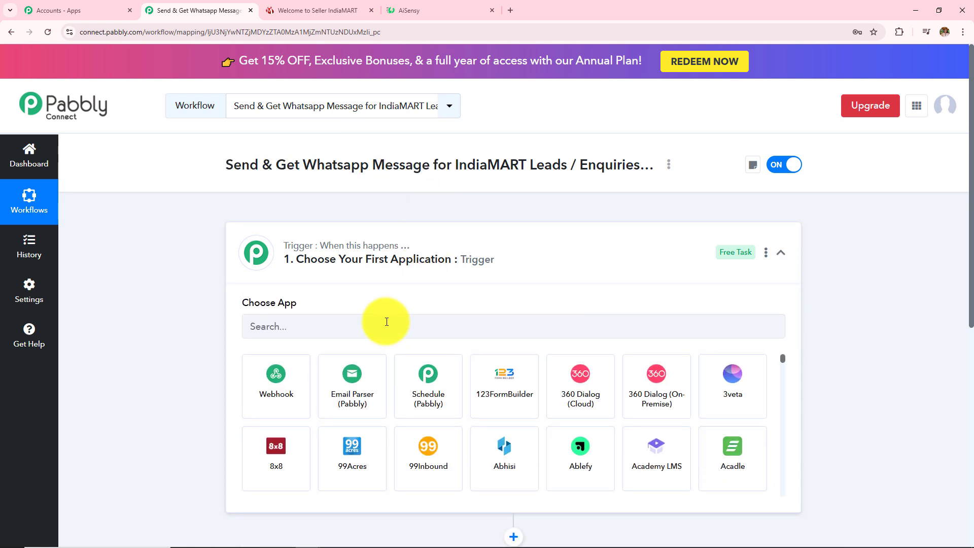
{"action": "left_click", "coordinate": [387, 323]}
{"action": "type", "text": "India"}
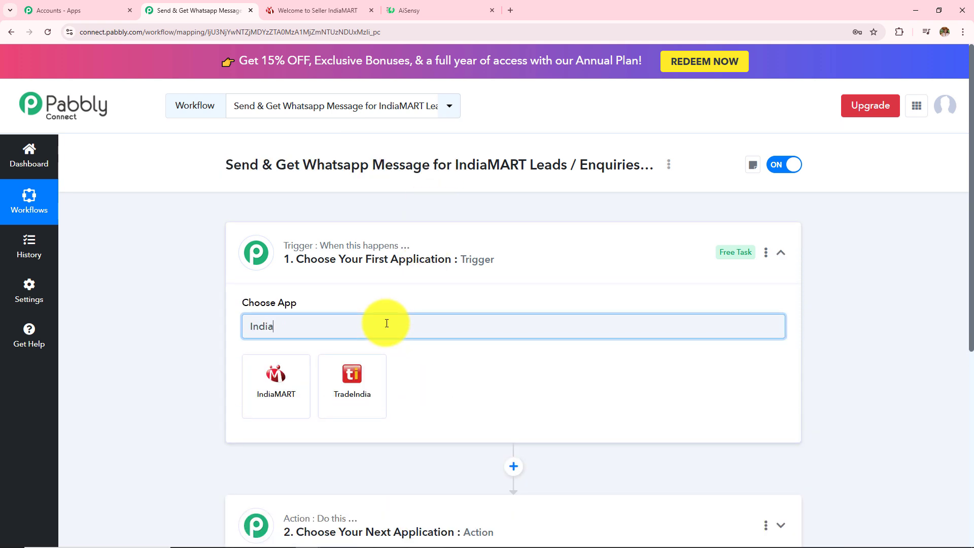
{"action": "left_click", "coordinate": [276, 381]}
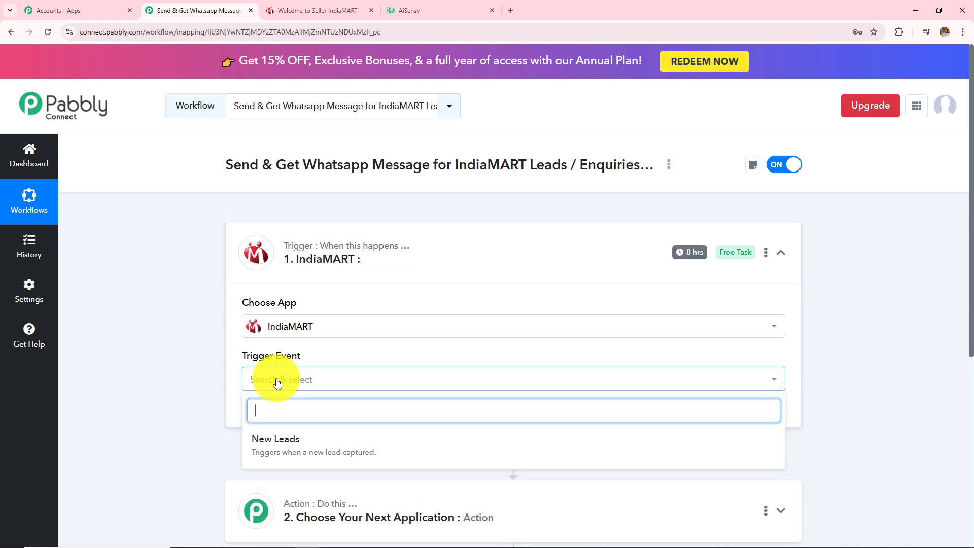
{"action": "left_click", "coordinate": [305, 445]}
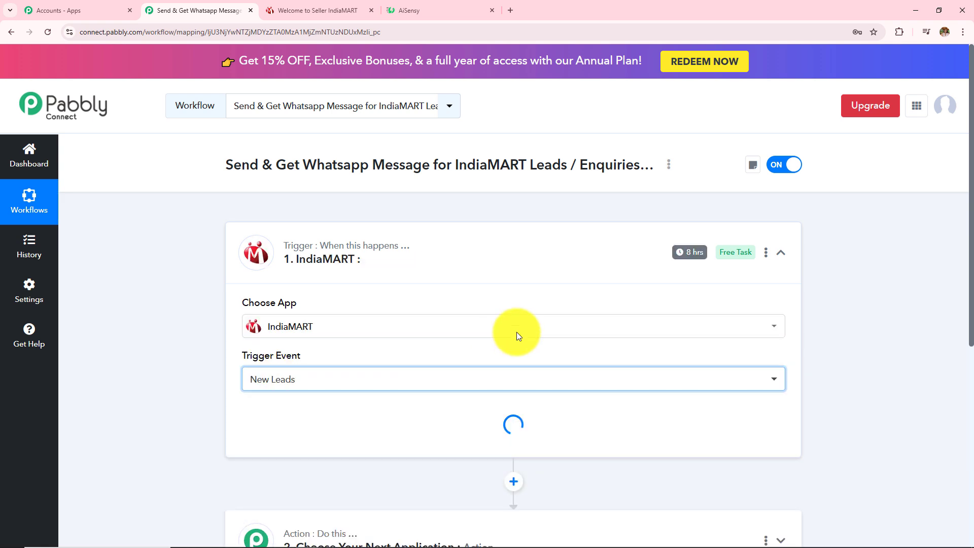
Review the trigger's webhook URL and the listed instructions for setting it up in IndiaMART
{"action": "scroll", "coordinate": [560, 310], "scroll_direction": "down", "scroll_amount": 3}
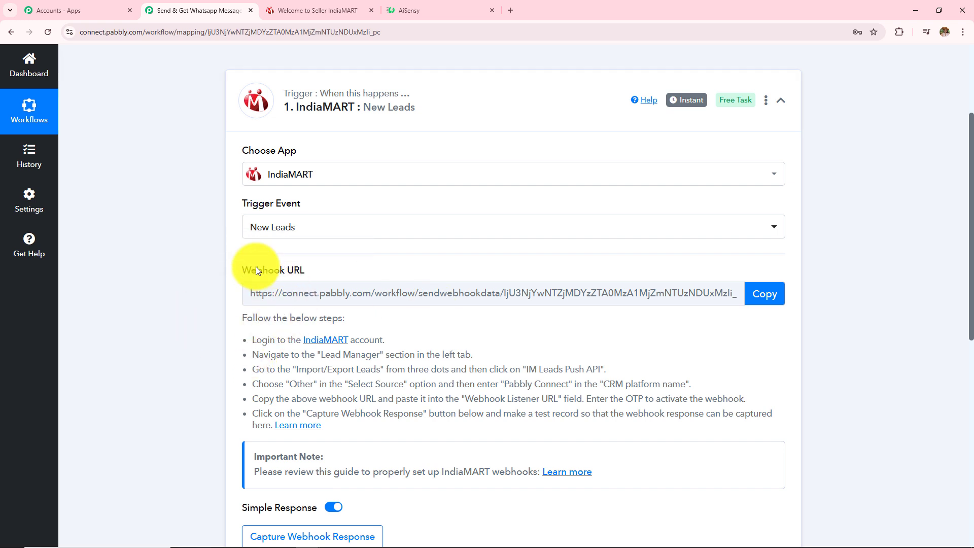
{"action": "mouse_move", "coordinate": [257, 270]}
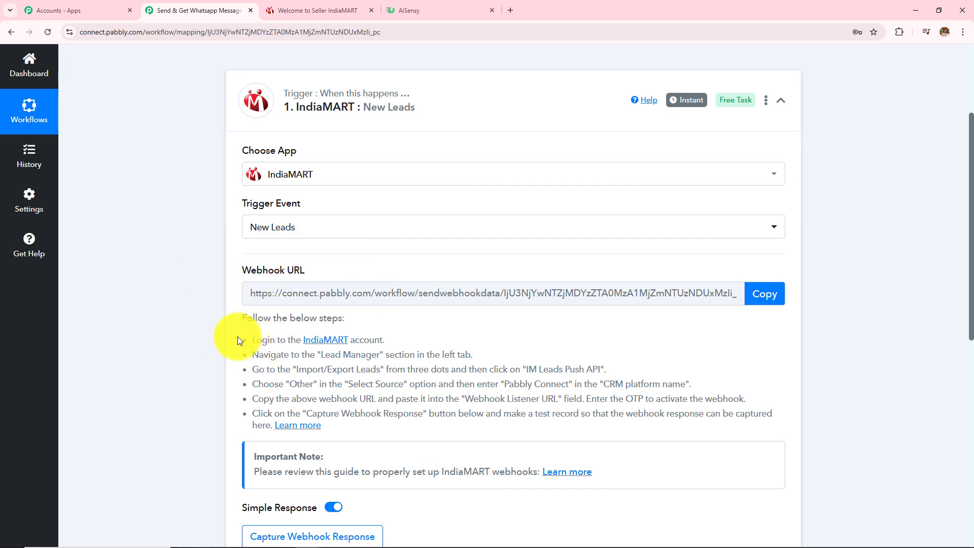
{"action": "left_click_drag", "start_coordinate": [238, 337], "coordinate": [412, 428]}
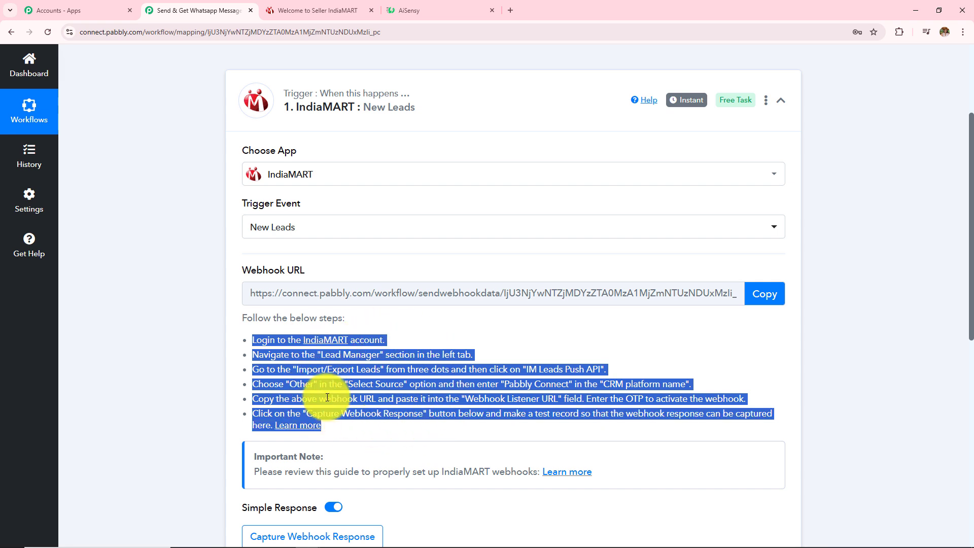
Switch to IndiaMART and open the Push API integration page from the Lead Manager's import/export leads options
{"action": "left_click", "coordinate": [146, 292]}
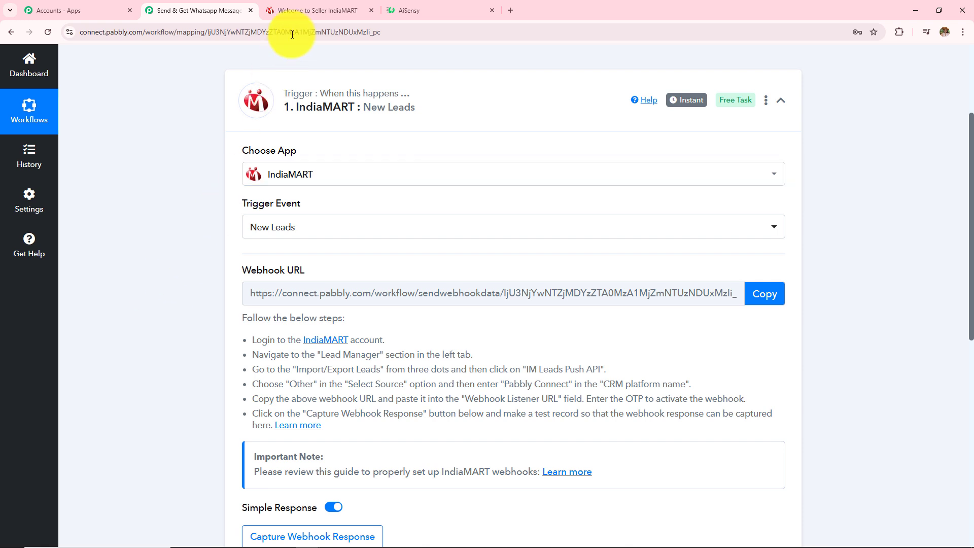
{"action": "left_click", "coordinate": [294, 9]}
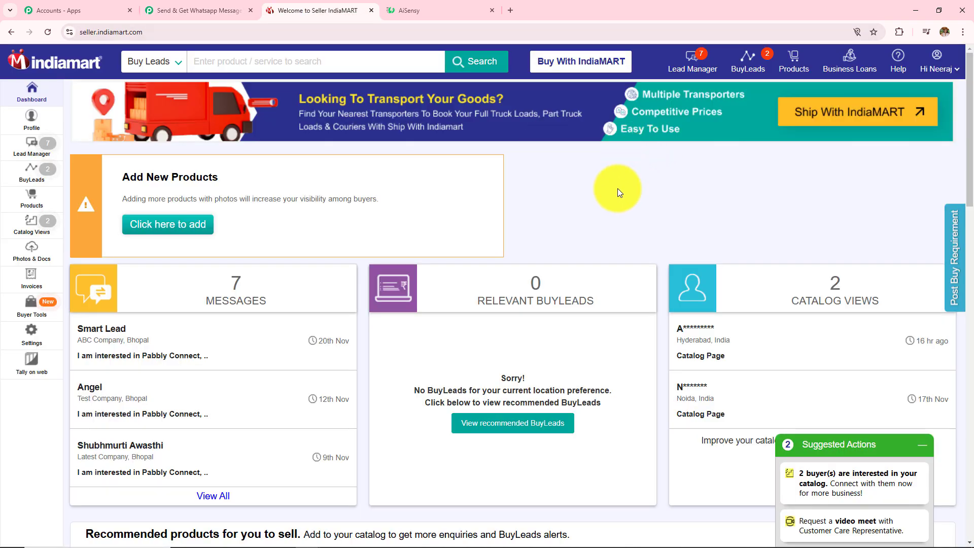
{"action": "left_click", "coordinate": [24, 151]}
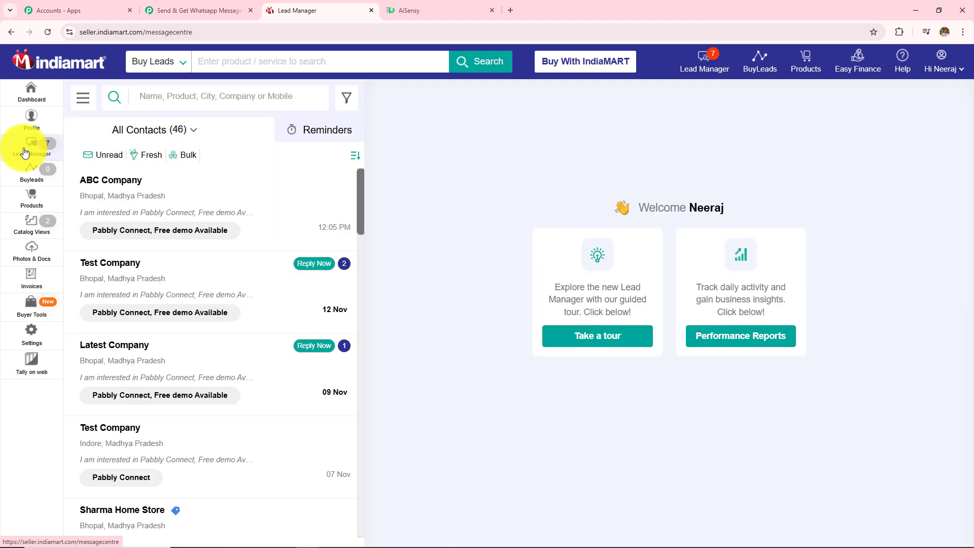
{"action": "left_click", "coordinate": [79, 103]}
{"action": "mouse_move", "coordinate": [91, 192]}
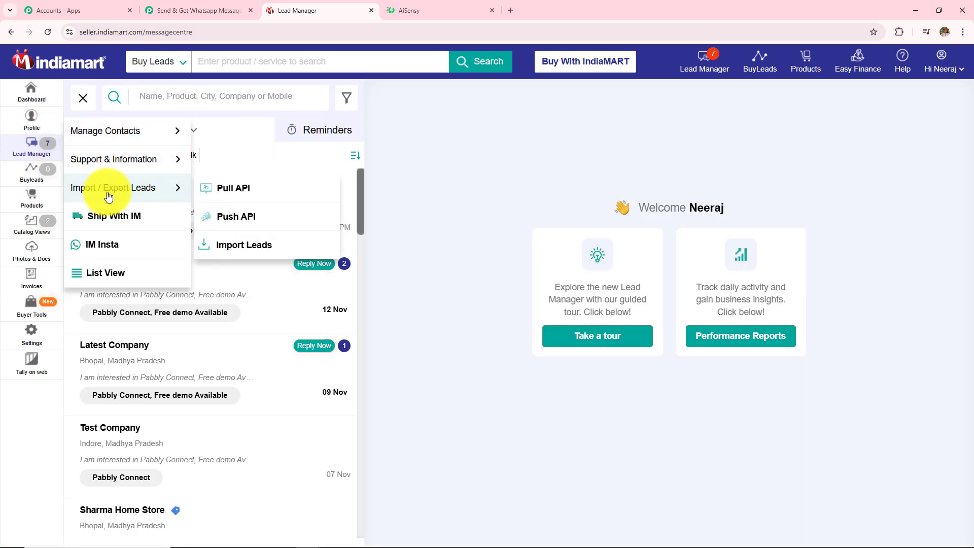
{"action": "left_click", "coordinate": [237, 226]}
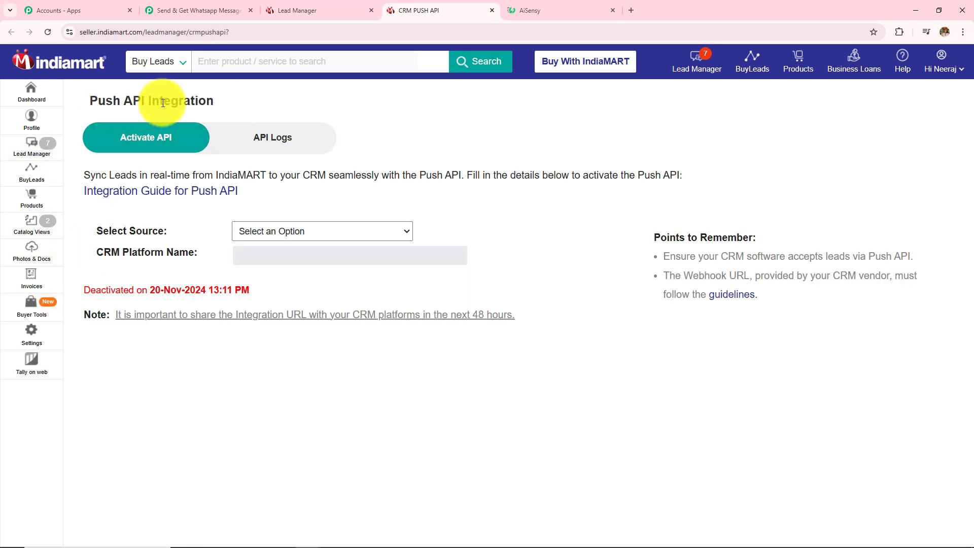
Set the Push API source to Other and enter Pabbly Connect as the CRM platform name
{"action": "left_click", "coordinate": [318, 231]}
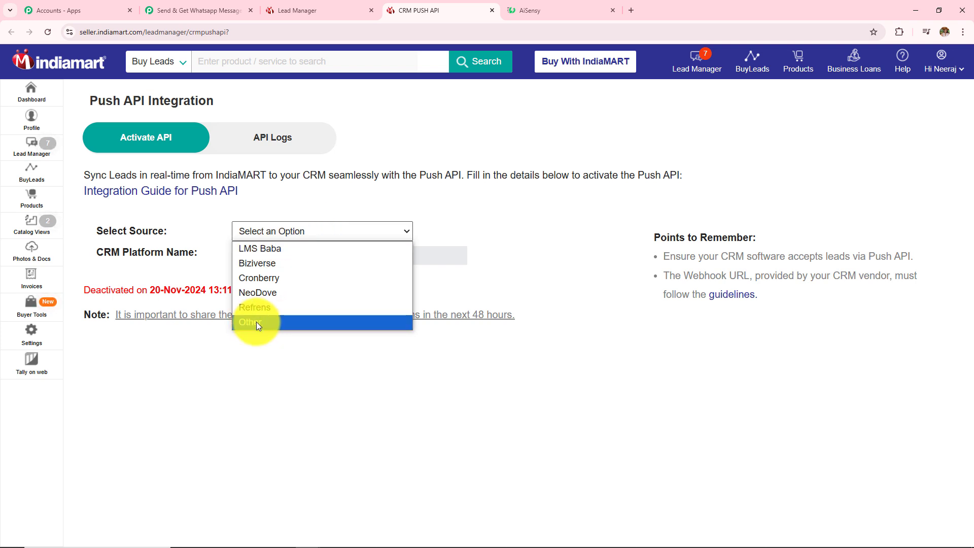
{"action": "left_click", "coordinate": [276, 322]}
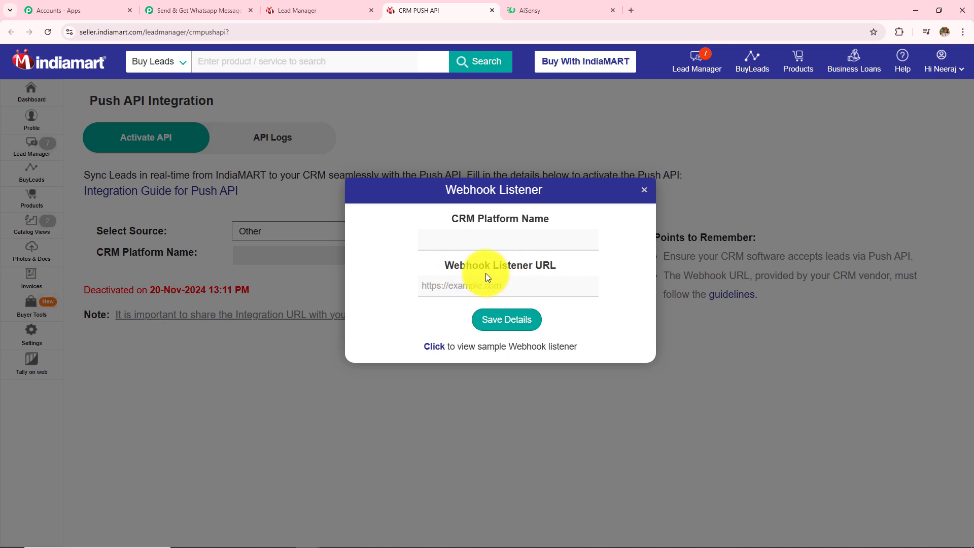
{"action": "left_click", "coordinate": [208, 10]}
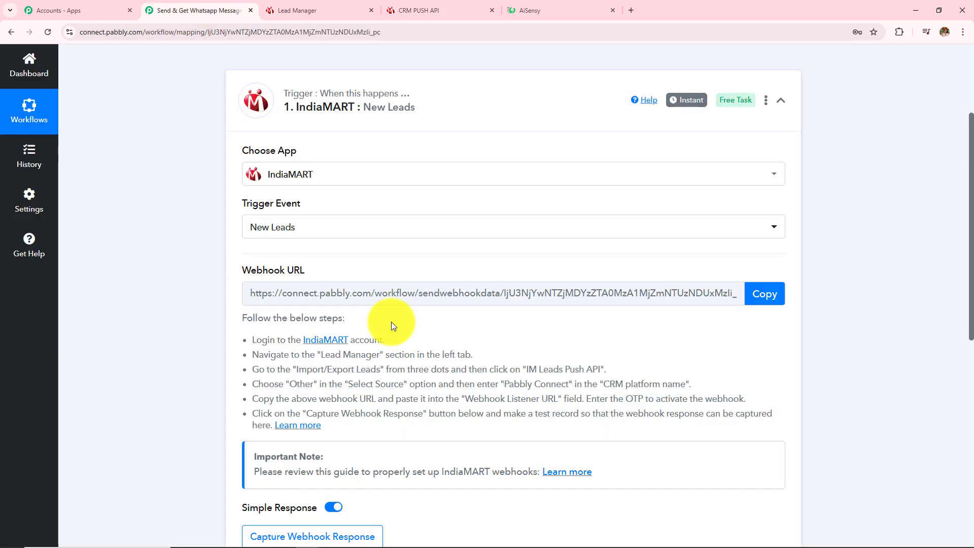
{"action": "left_click", "coordinate": [394, 8]}
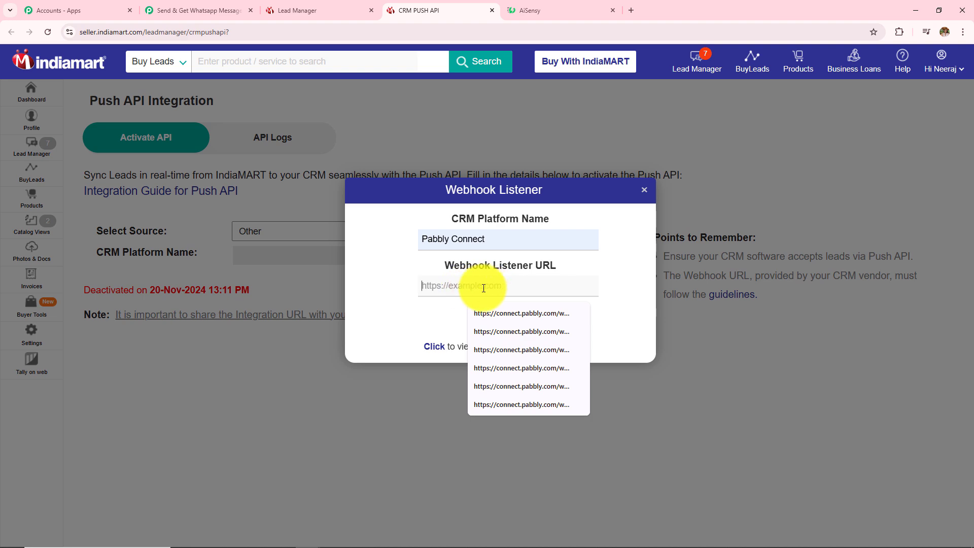
Copy the trigger's webhook URL from Pabbly Connect and save it as IndiaMART's Webhook Listener URL
{"action": "left_click", "coordinate": [234, 5]}
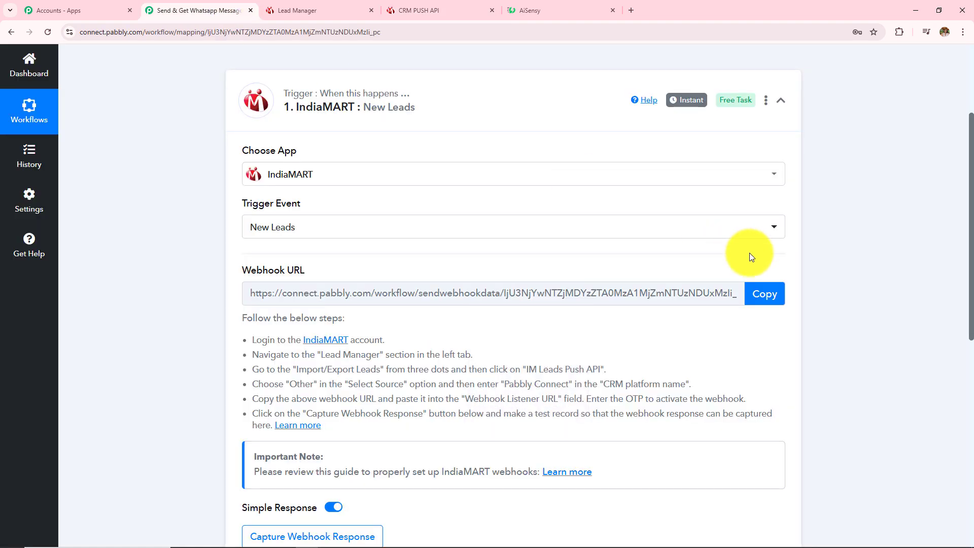
{"action": "left_click", "coordinate": [765, 294]}
{"action": "left_click", "coordinate": [409, 13]}
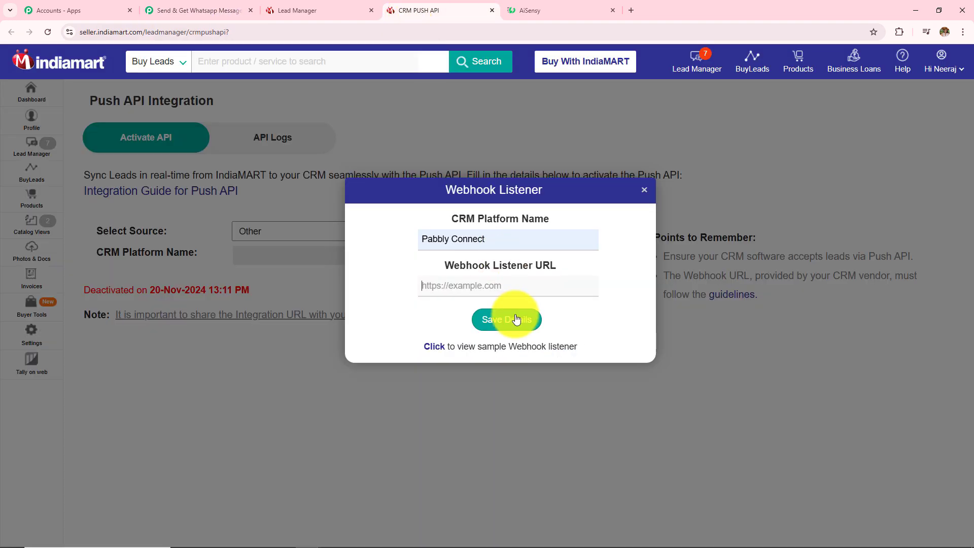
{"action": "left_click", "coordinate": [515, 284]}
{"action": "key", "text": "ctrl+v"}
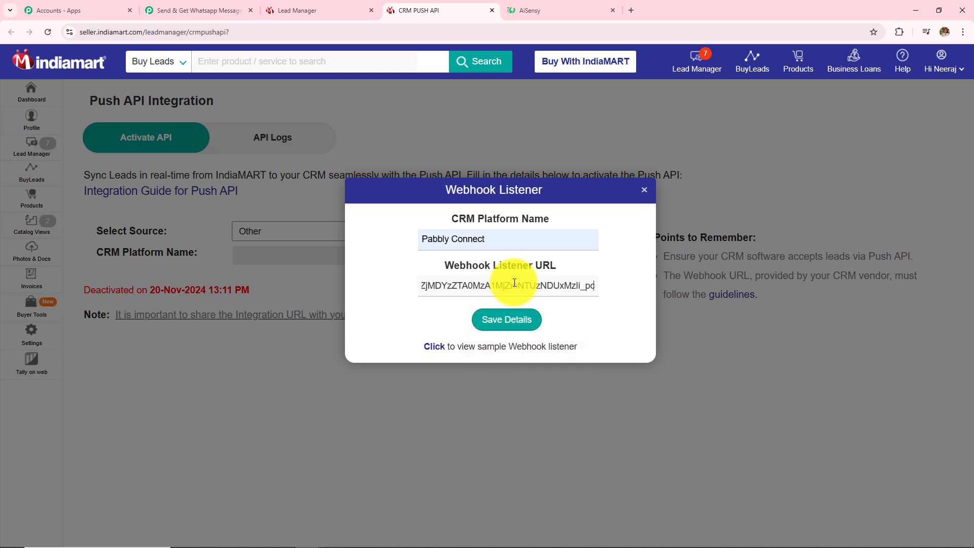
{"action": "left_click", "coordinate": [516, 321]}
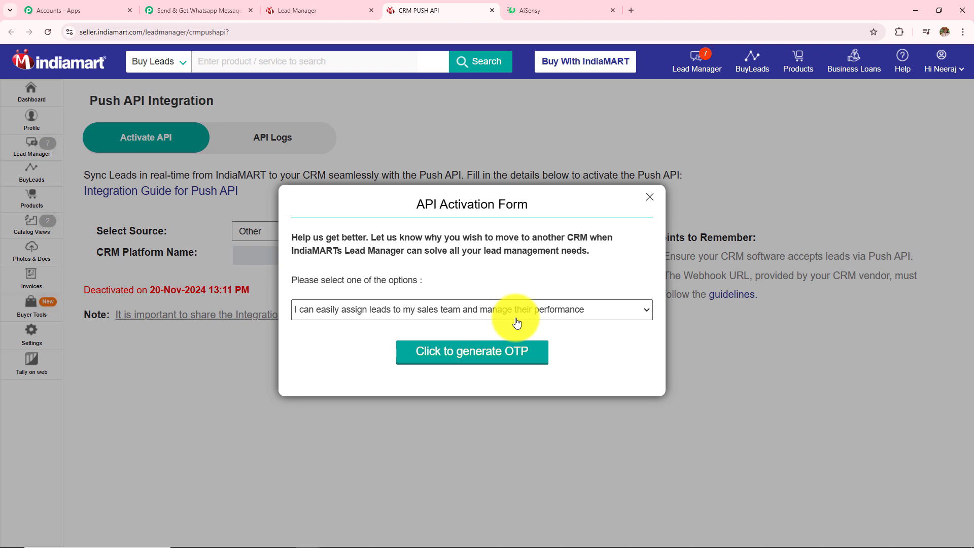
Choose "I can easily assign leads to my sales team and manage their performance" as the API activation reason and generate the OTP
{"action": "left_click", "coordinate": [515, 321]}
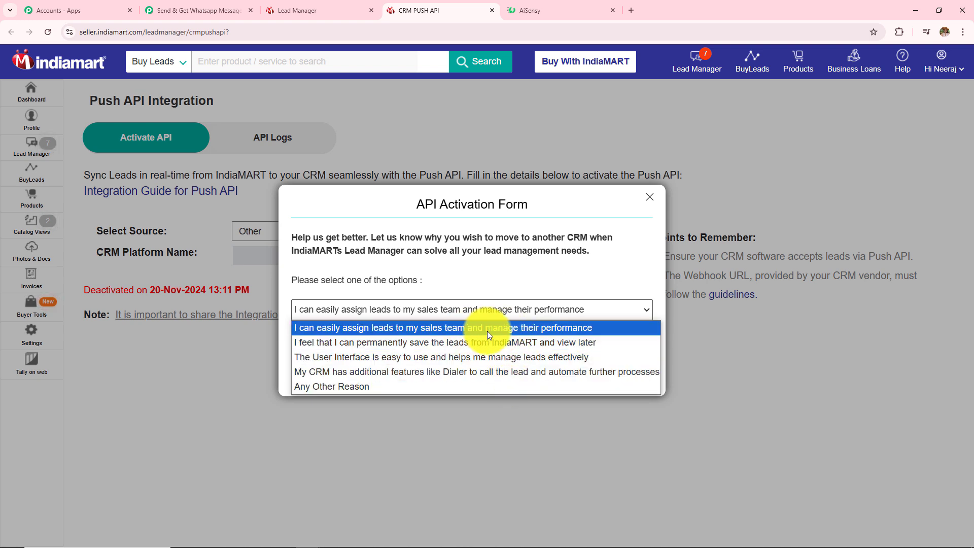
{"action": "left_click", "coordinate": [471, 328]}
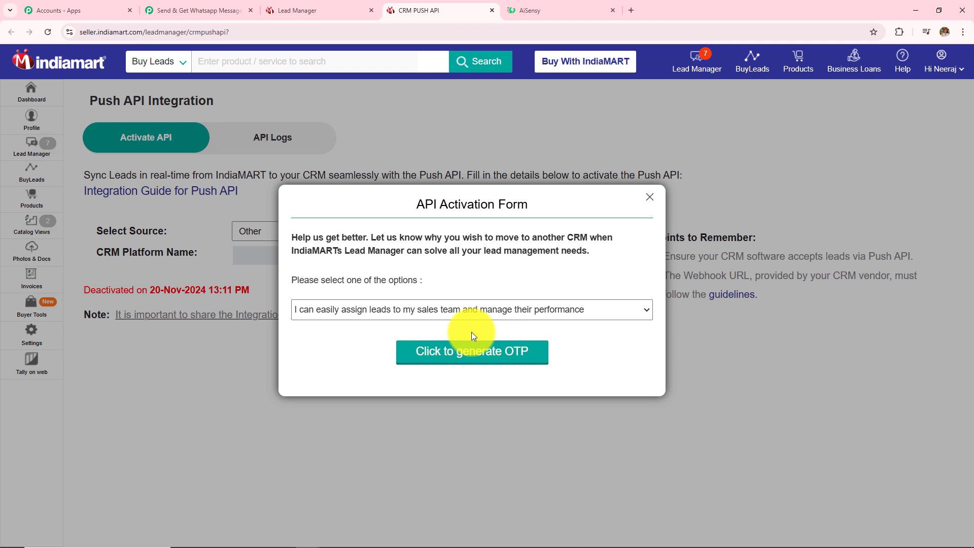
{"action": "left_click", "coordinate": [473, 366]}
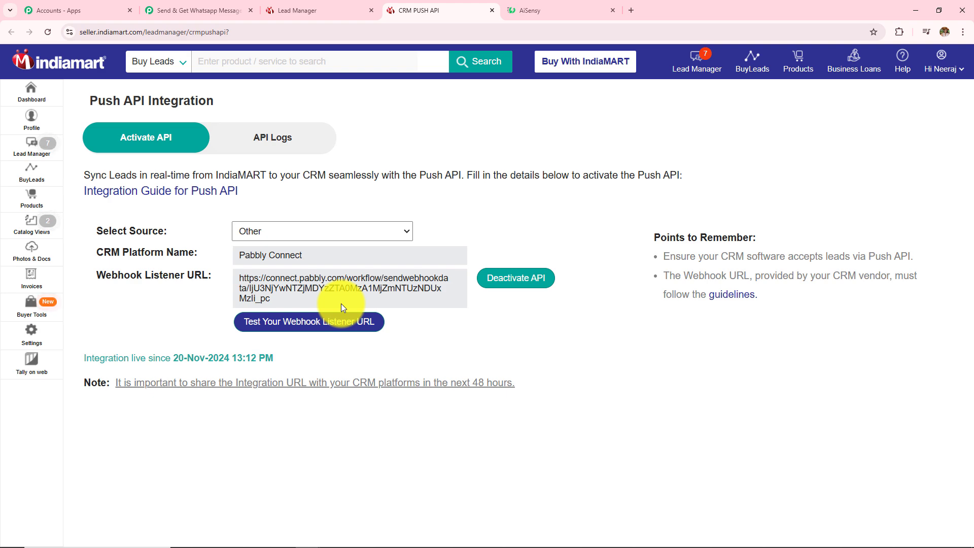
Return to the Pabbly Connect workflow and review the trigger's webhook capture status and the note about making a test submission
{"action": "left_click", "coordinate": [201, 6]}
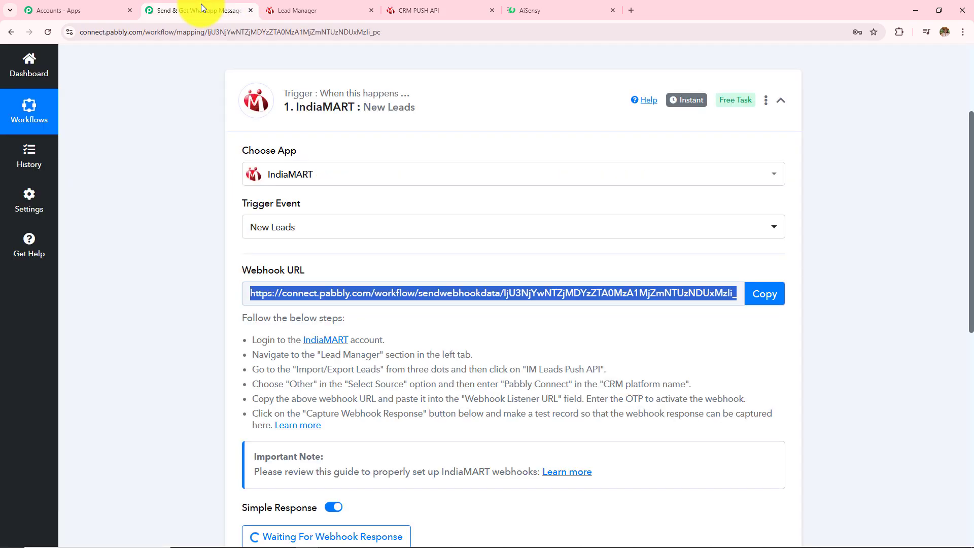
{"action": "scroll", "coordinate": [595, 294], "scroll_direction": "down", "scroll_amount": 5}
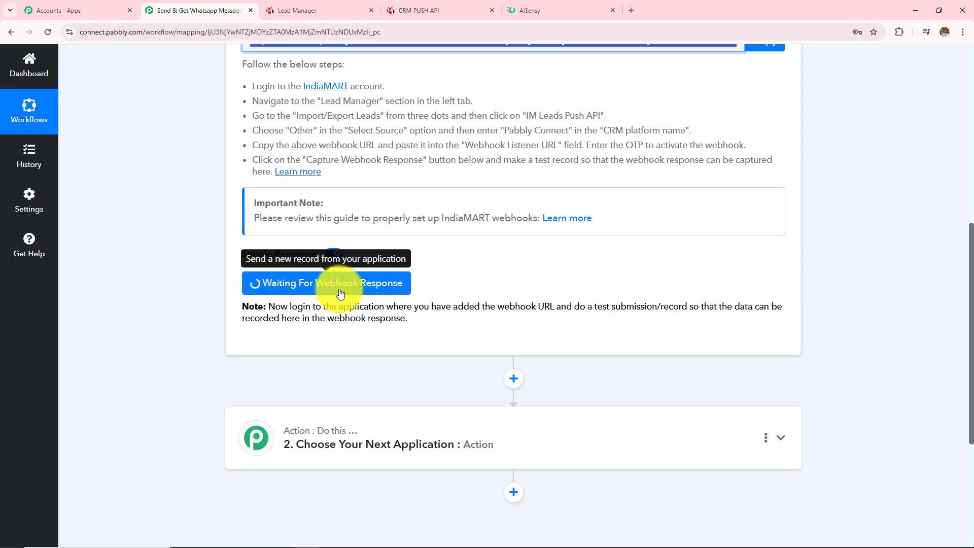
{"action": "left_click_drag", "start_coordinate": [271, 306], "coordinate": [455, 328]}
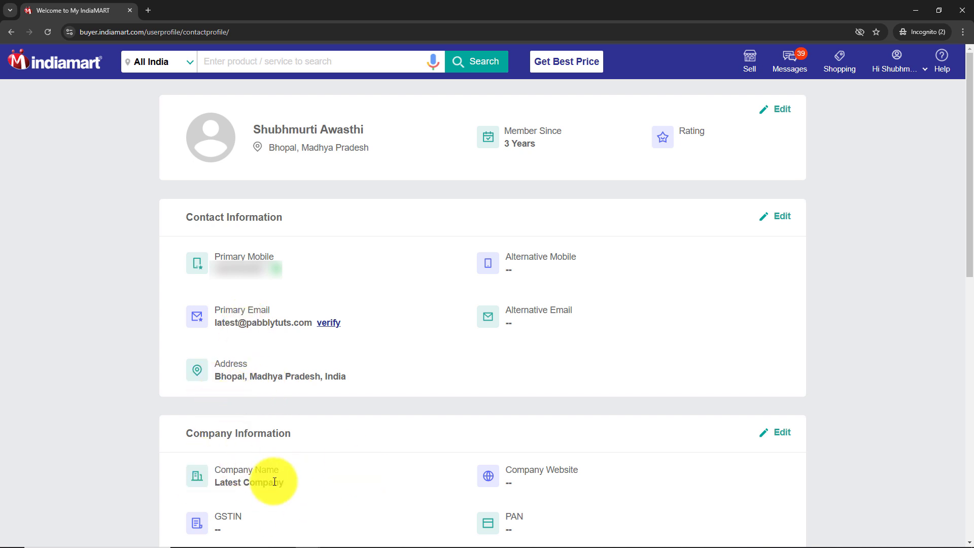
In the IndiaMART buyer account, search for the supplier magnet brains software technology pvt ltd
{"action": "left_click", "coordinate": [325, 63]}
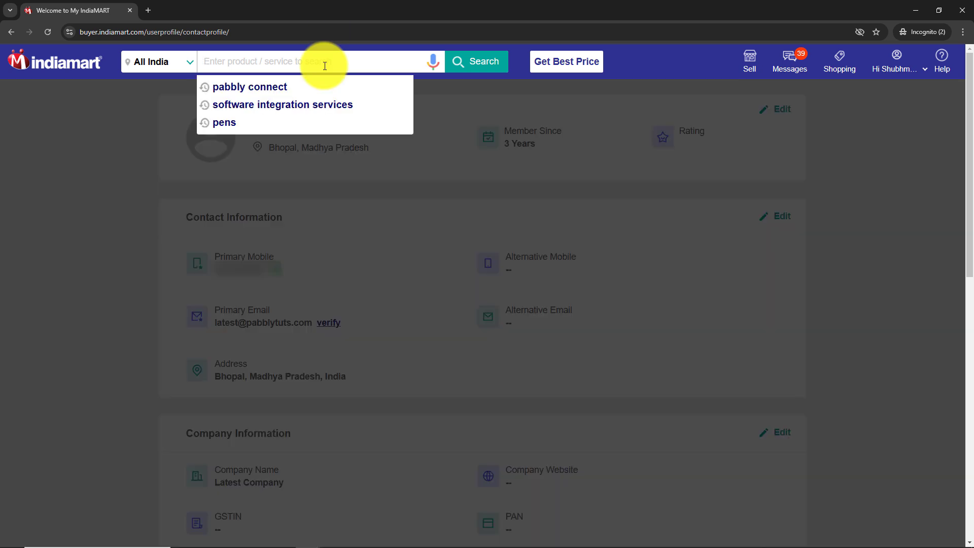
{"action": "type", "text": "magne"}
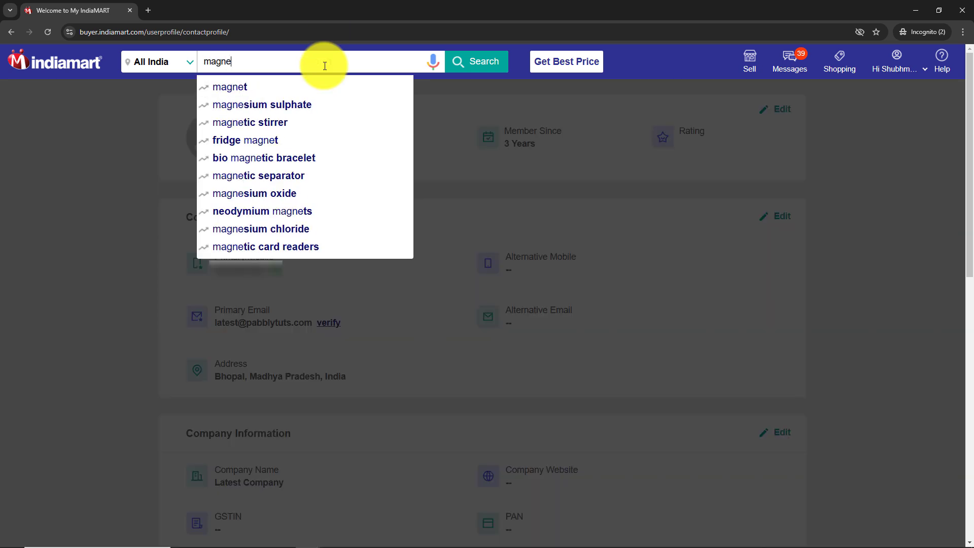
{"action": "type", "text": "t Brains"}
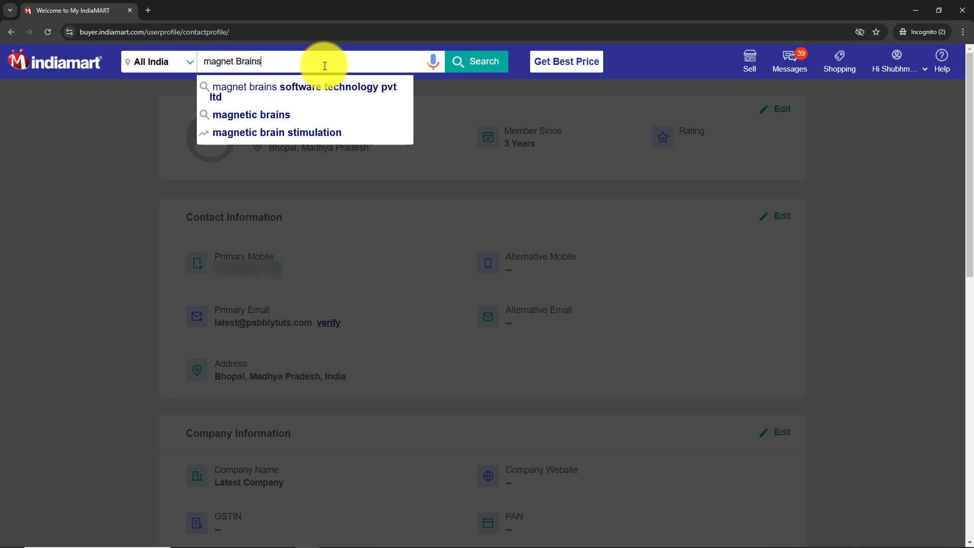
{"action": "left_click", "coordinate": [327, 92]}
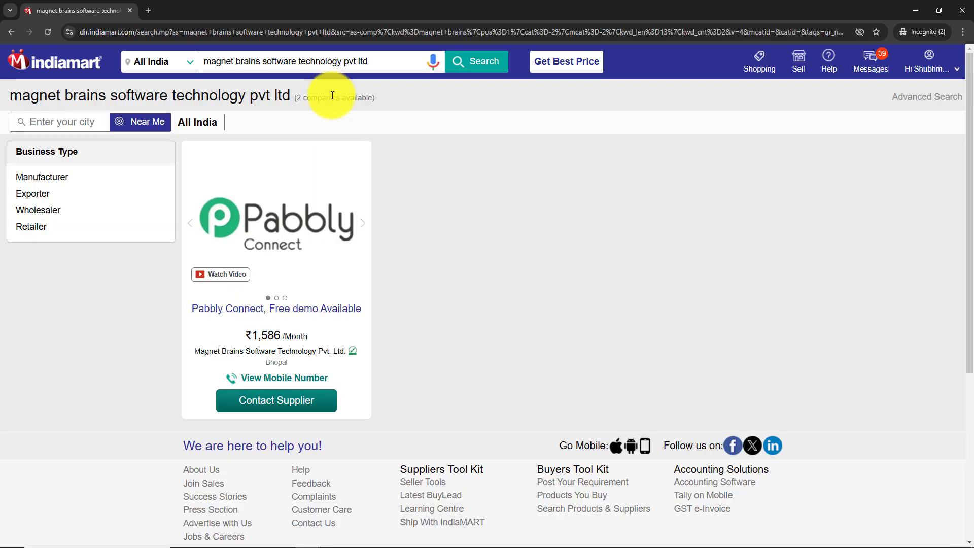
Send the Pabbly Connect supplier an enquiry about hydraulic pumps, welding machines, CNC machines, and industrial fans and blowers, leaving the GST number blank
{"action": "left_click", "coordinate": [286, 406]}
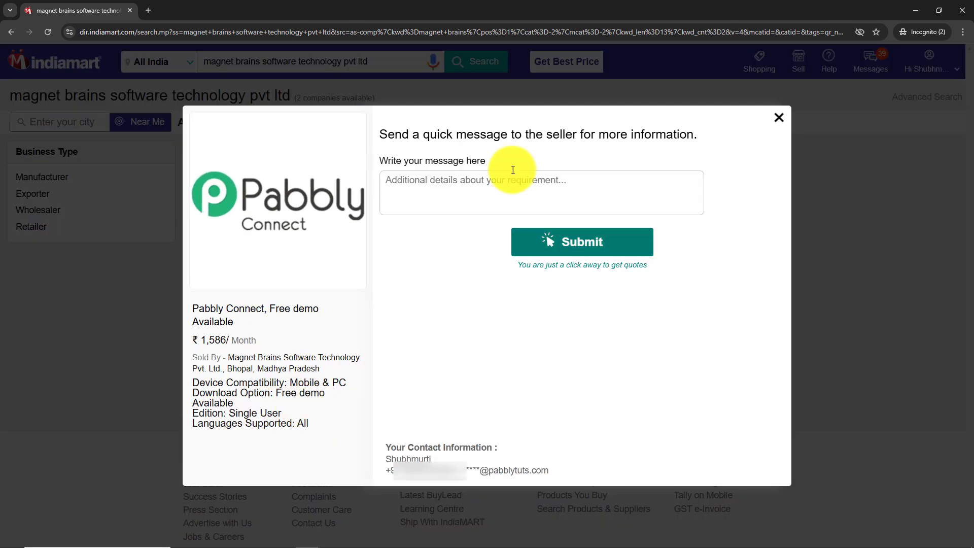
{"action": "left_click", "coordinate": [463, 197]}
{"action": "key", "text": "ctrl+v"}
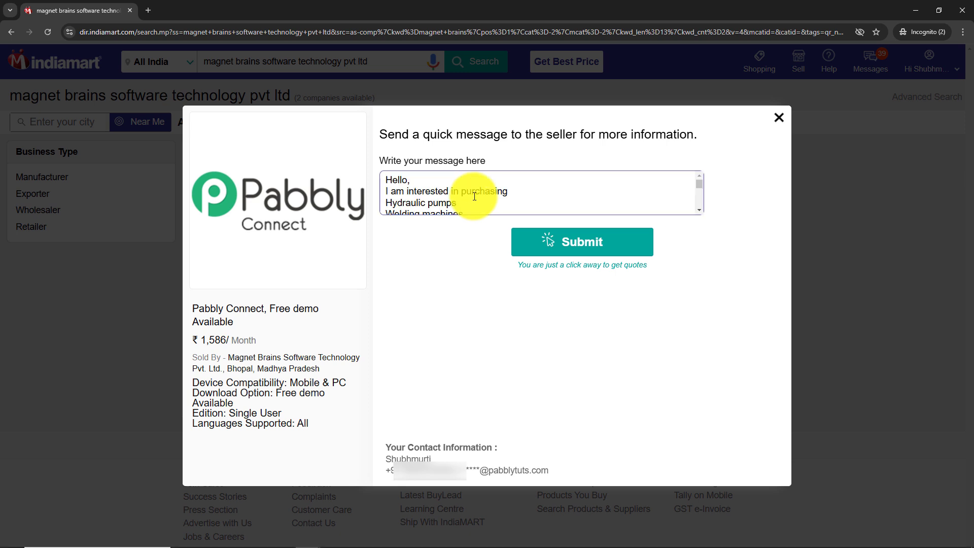
{"action": "scroll", "coordinate": [475, 196], "scroll_direction": "down", "scroll_amount": 1}
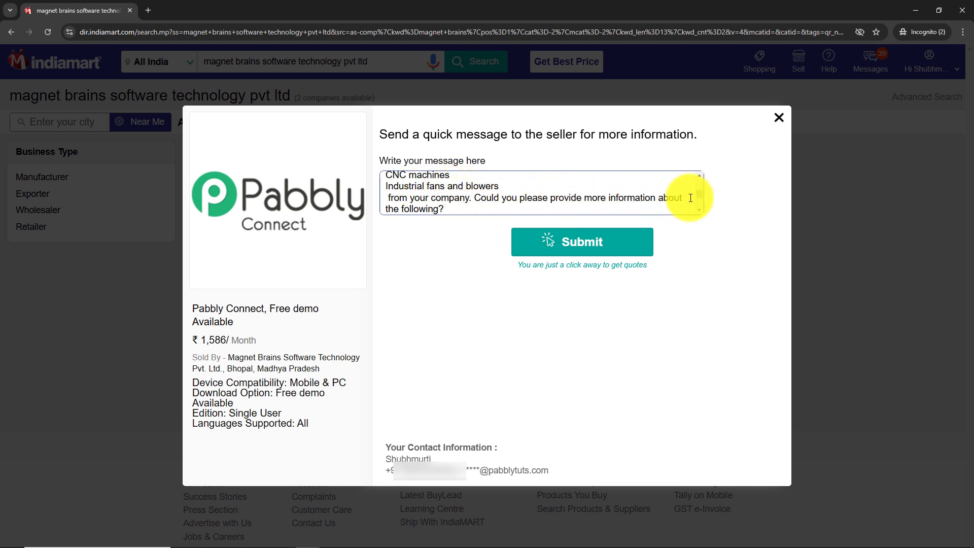
{"action": "left_click_drag", "start_coordinate": [699, 195], "coordinate": [698, 199]}
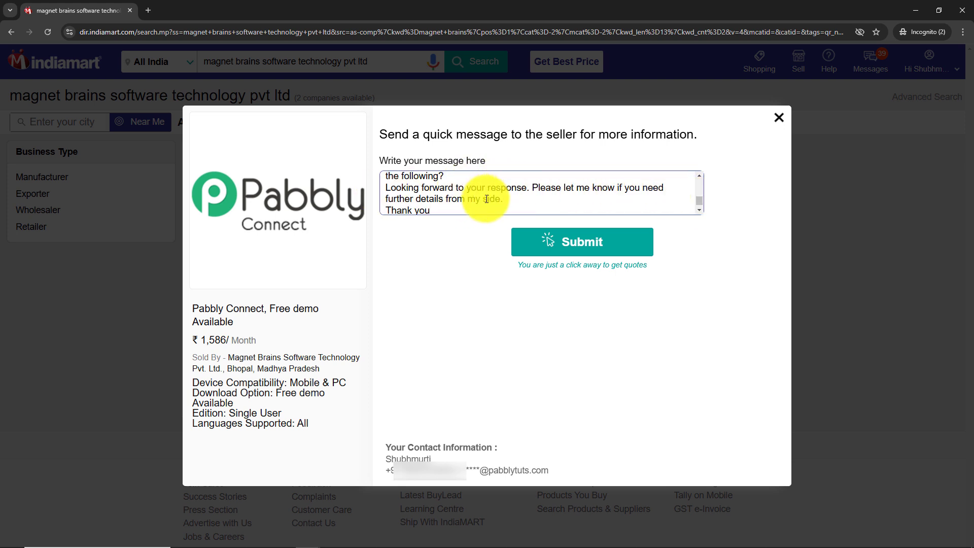
{"action": "scroll", "coordinate": [457, 201], "scroll_direction": "down", "scroll_amount": 1}
{"action": "left_click", "coordinate": [544, 246]}
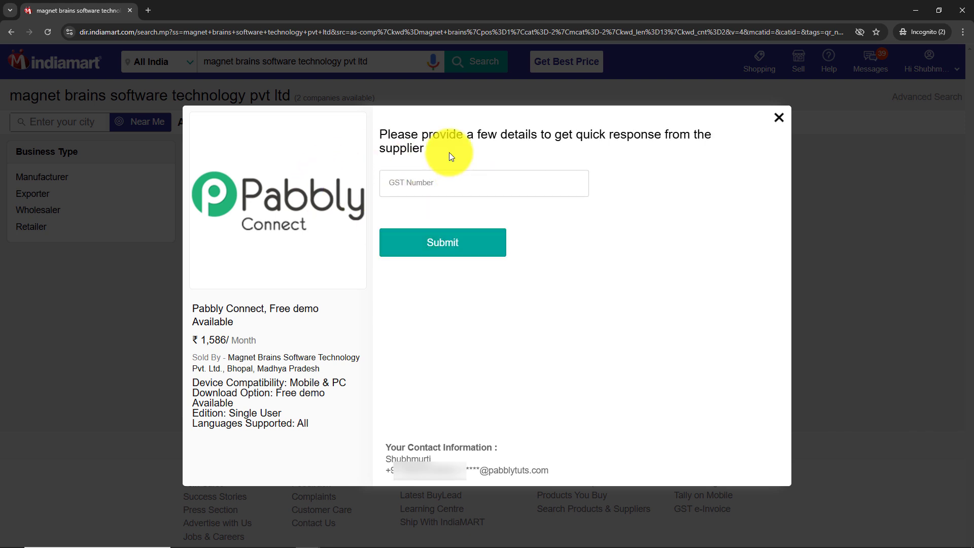
{"action": "left_click", "coordinate": [442, 244]}
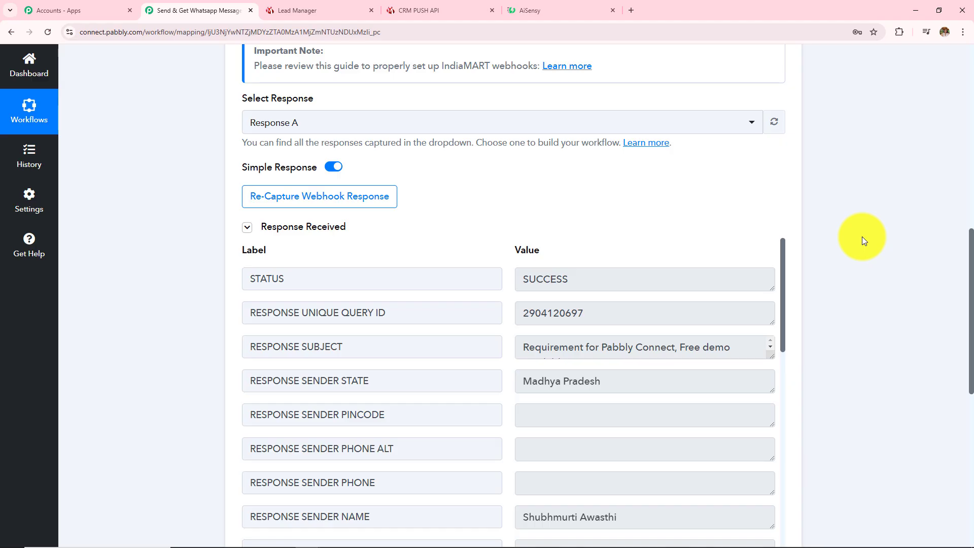
Examine the captured webhook response in Pabbly Connect, including the unique query ID, sender details and full query message
{"action": "scroll", "coordinate": [862, 237], "scroll_direction": "down", "scroll_amount": 2}
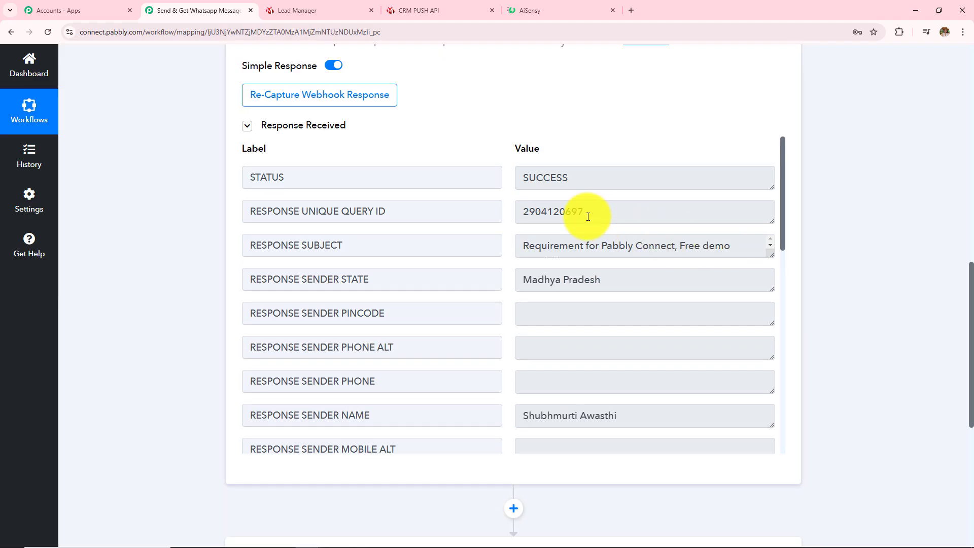
{"action": "double_click", "coordinate": [581, 212]}
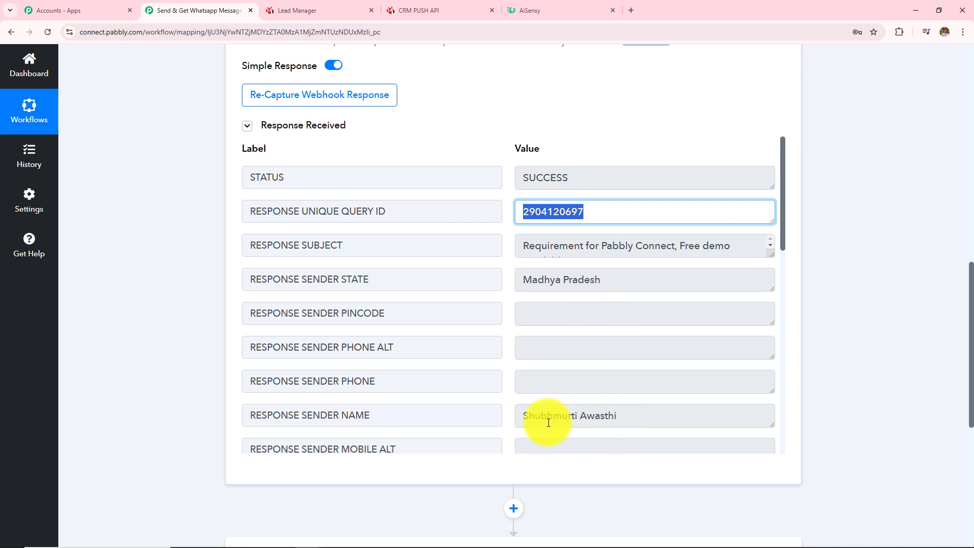
{"action": "scroll", "coordinate": [747, 340], "scroll_direction": "down", "scroll_amount": 8}
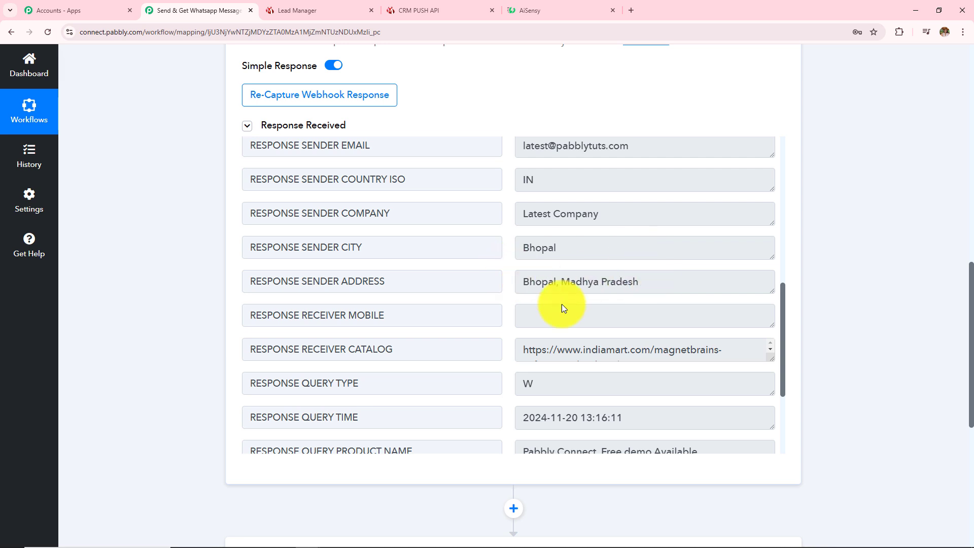
{"action": "scroll", "coordinate": [583, 320], "scroll_direction": "down", "scroll_amount": 3}
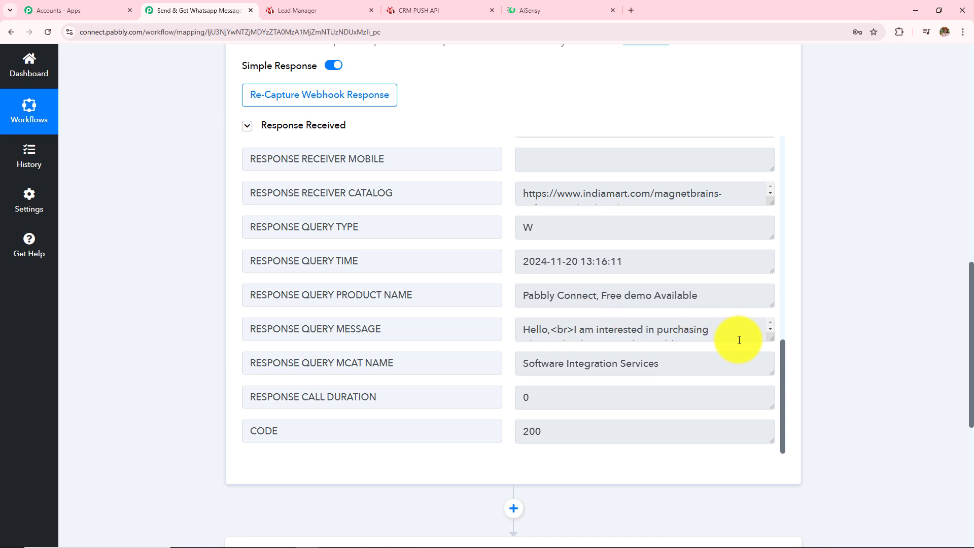
{"action": "left_click_drag", "start_coordinate": [771, 337], "coordinate": [774, 430]}
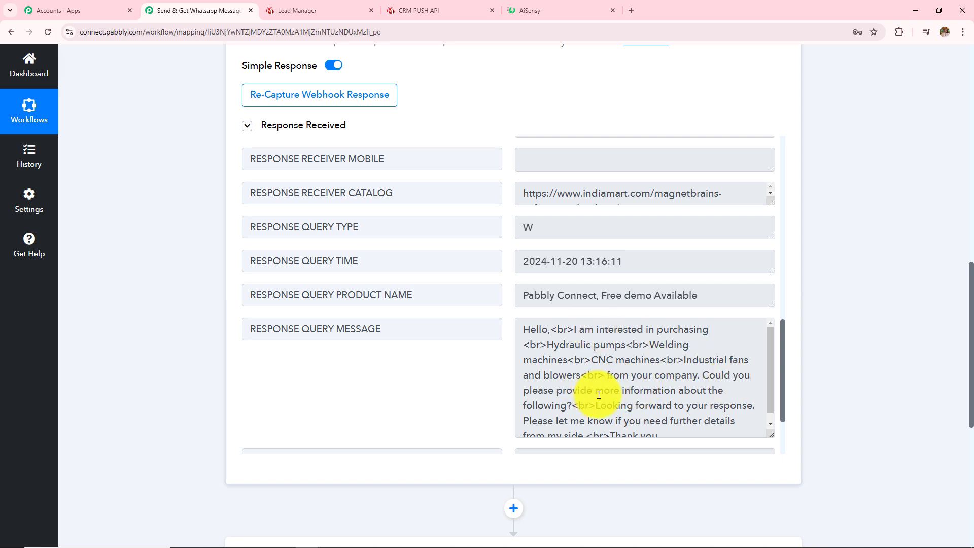
{"action": "scroll", "coordinate": [666, 386], "scroll_direction": "down", "scroll_amount": 1}
{"action": "triple_click", "coordinate": [659, 428]}
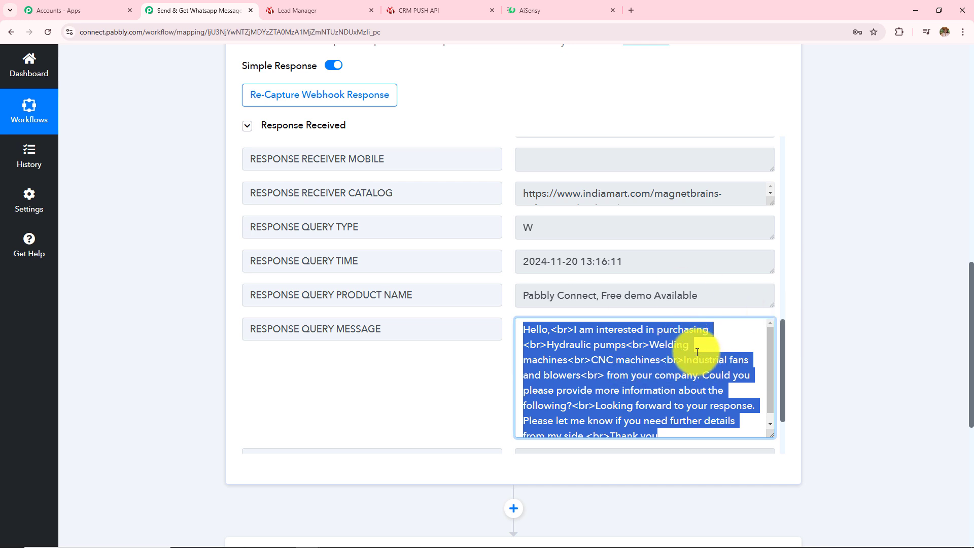
Review the IndiaMART New Leads trigger's setup, from the captured response back up to the workflow title
{"action": "left_click", "coordinate": [699, 310]}
{"action": "scroll", "coordinate": [828, 214], "scroll_direction": "up", "scroll_amount": 4}
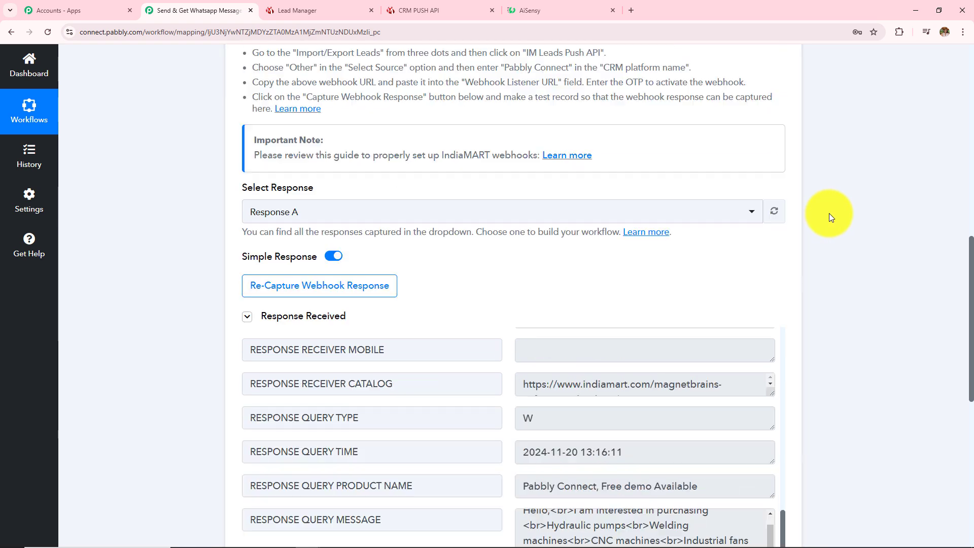
{"action": "scroll", "coordinate": [830, 213], "scroll_direction": "up", "scroll_amount": 5}
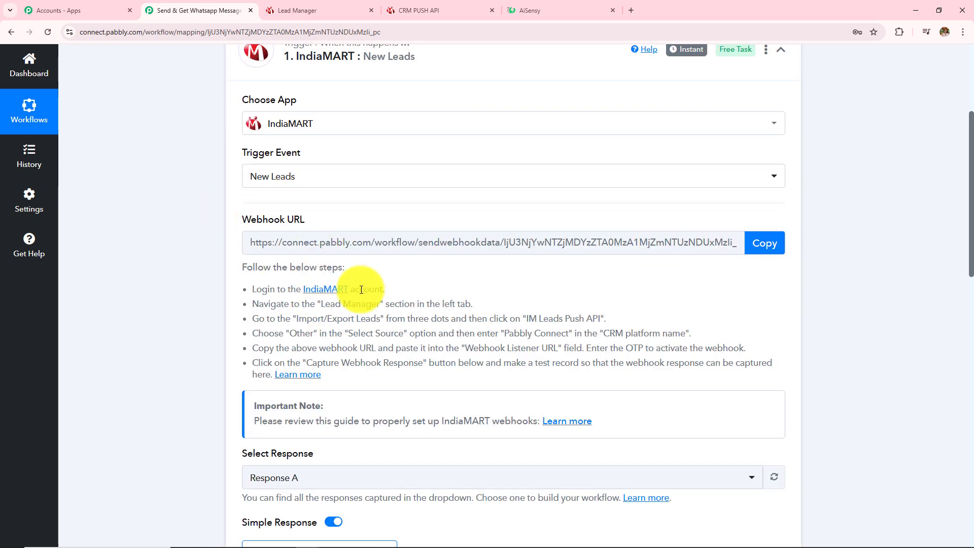
{"action": "scroll", "coordinate": [375, 338], "scroll_direction": "up", "scroll_amount": 2}
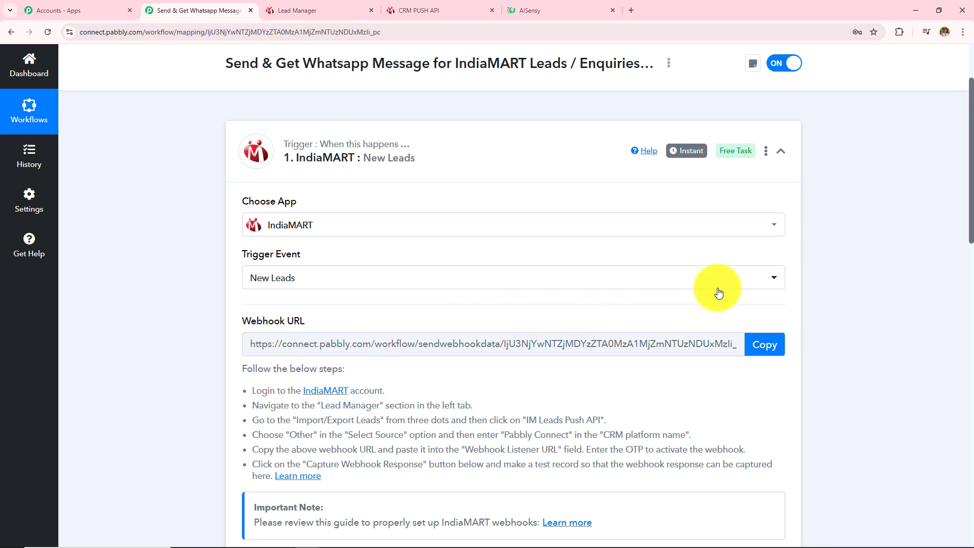
{"action": "scroll", "coordinate": [719, 294], "scroll_direction": "up", "scroll_amount": 2}
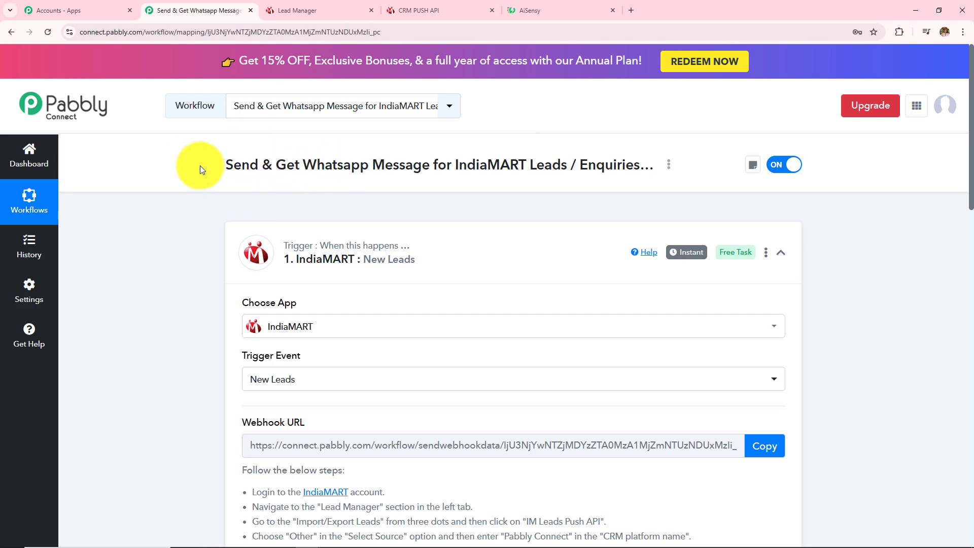
Set the workflow's second step to WhatsApp by AiSensy with the Send Template Message action event
{"action": "scroll", "coordinate": [893, 319], "scroll_direction": "down", "scroll_amount": 10}
{"action": "scroll", "coordinate": [892, 320], "scroll_direction": "down", "scroll_amount": 8}
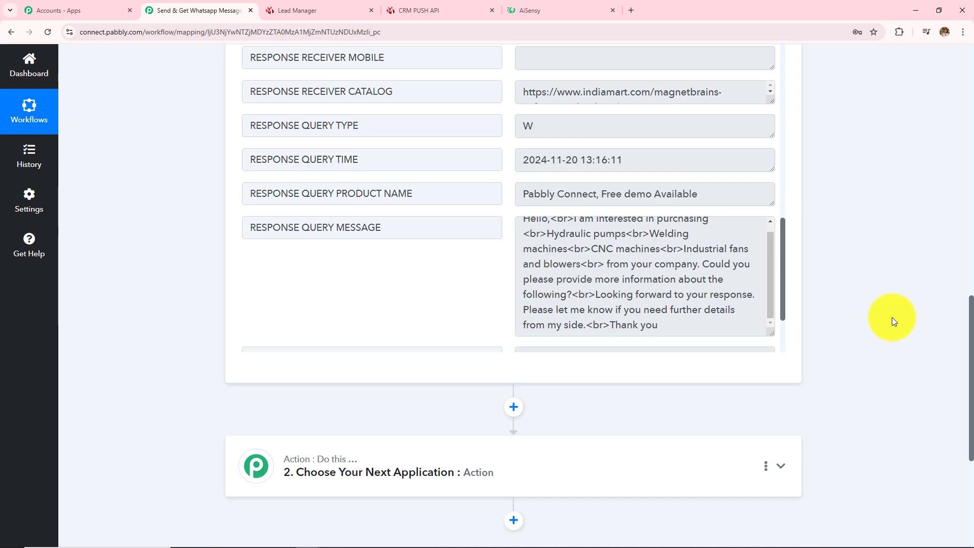
{"action": "left_click", "coordinate": [494, 227]}
{"action": "left_click", "coordinate": [378, 262]}
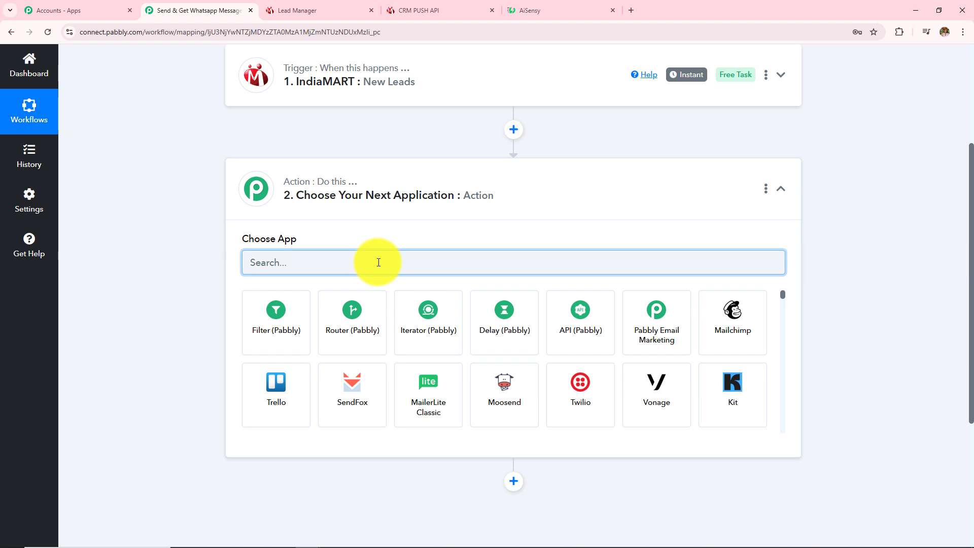
{"action": "type", "text": "Aise"}
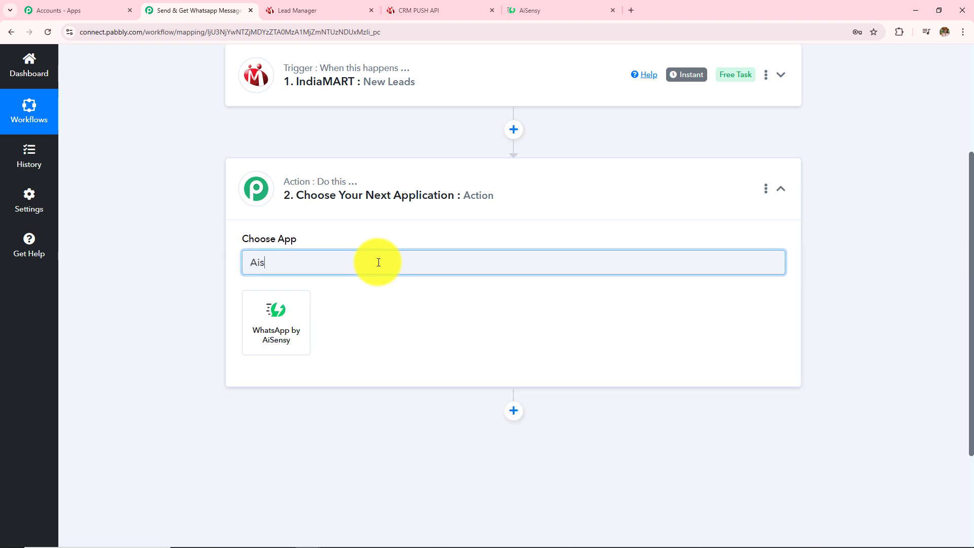
{"action": "left_click", "coordinate": [294, 319]}
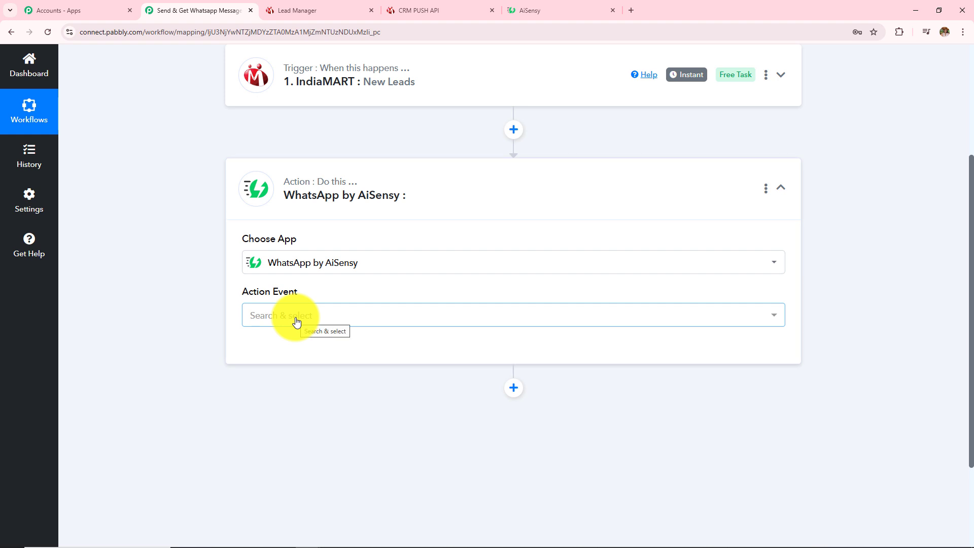
{"action": "left_click", "coordinate": [297, 322]}
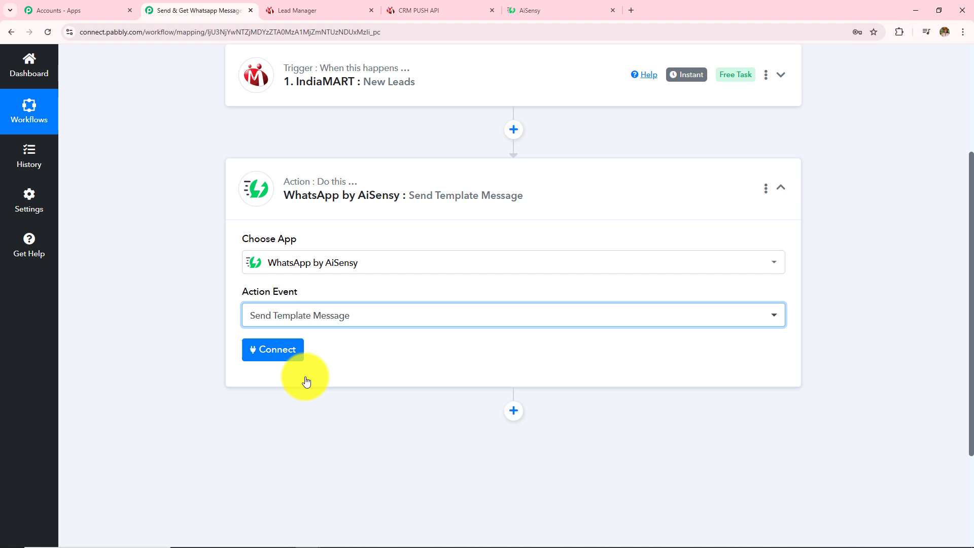
Start a new WhatsApp by AiSensy connection and copy the API key from the AiSensy account's management settings
{"action": "left_click", "coordinate": [270, 361]}
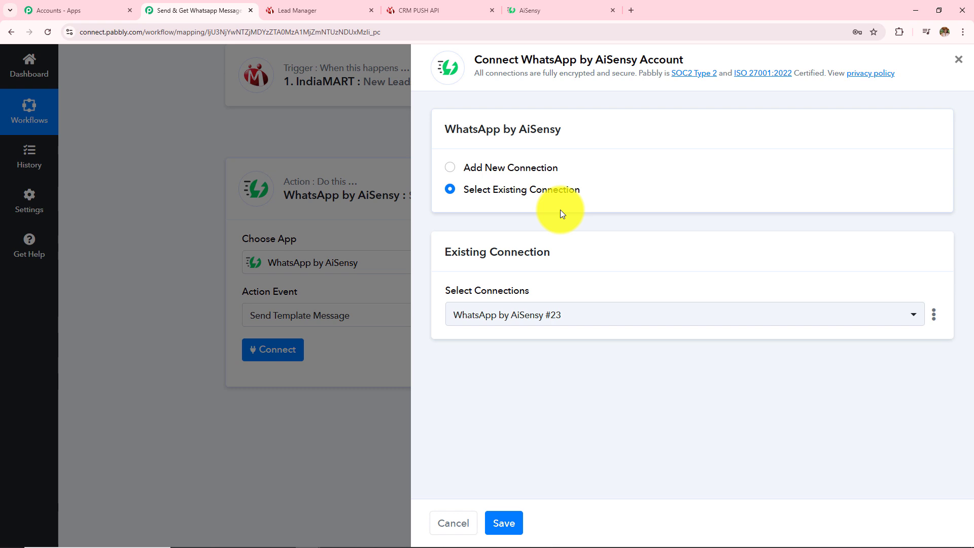
{"action": "left_click", "coordinate": [450, 169]}
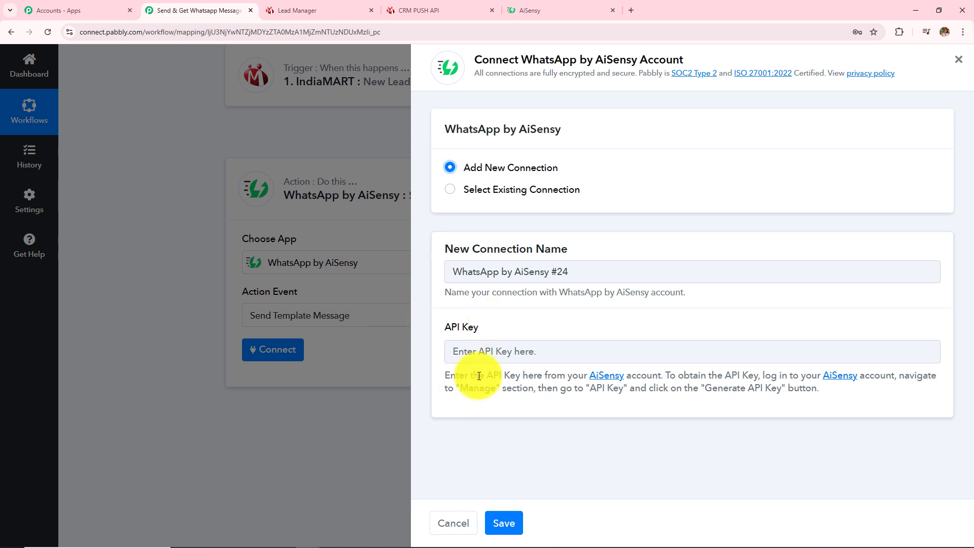
{"action": "left_click", "coordinate": [557, 7]}
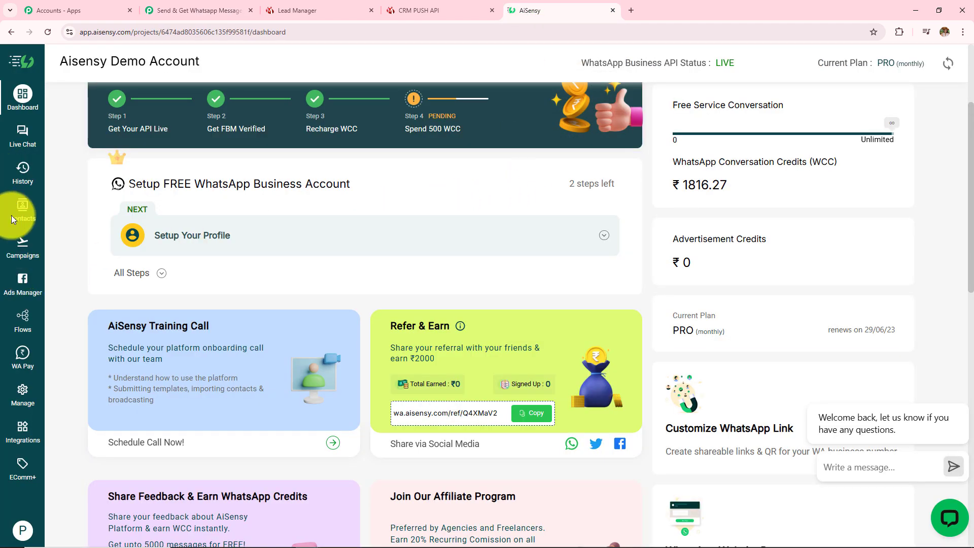
{"action": "left_click", "coordinate": [21, 400]}
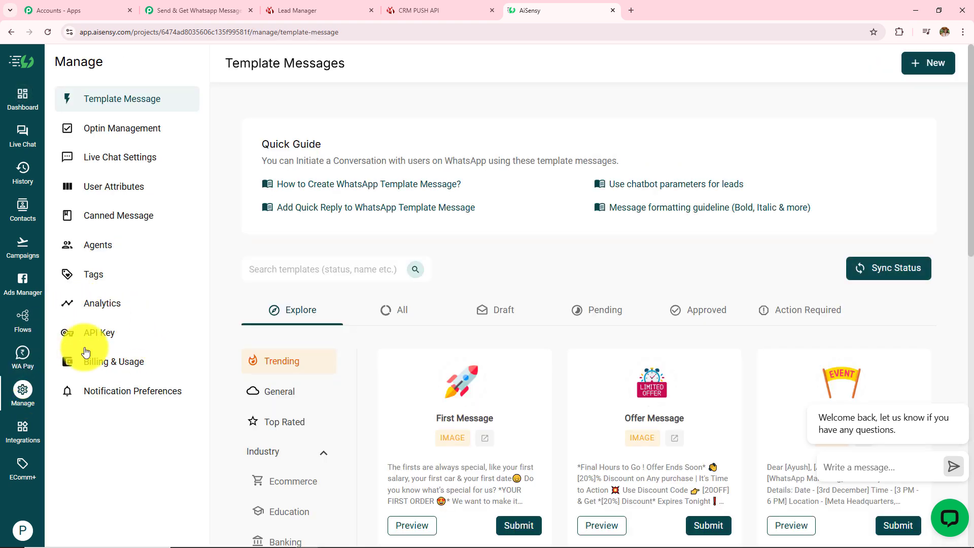
{"action": "left_click", "coordinate": [87, 332]}
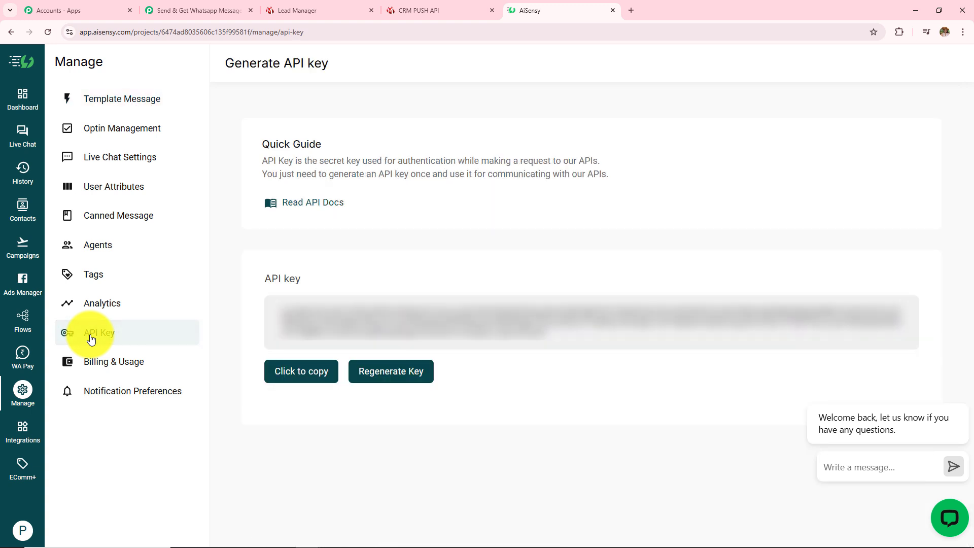
{"action": "left_click", "coordinate": [301, 371]}
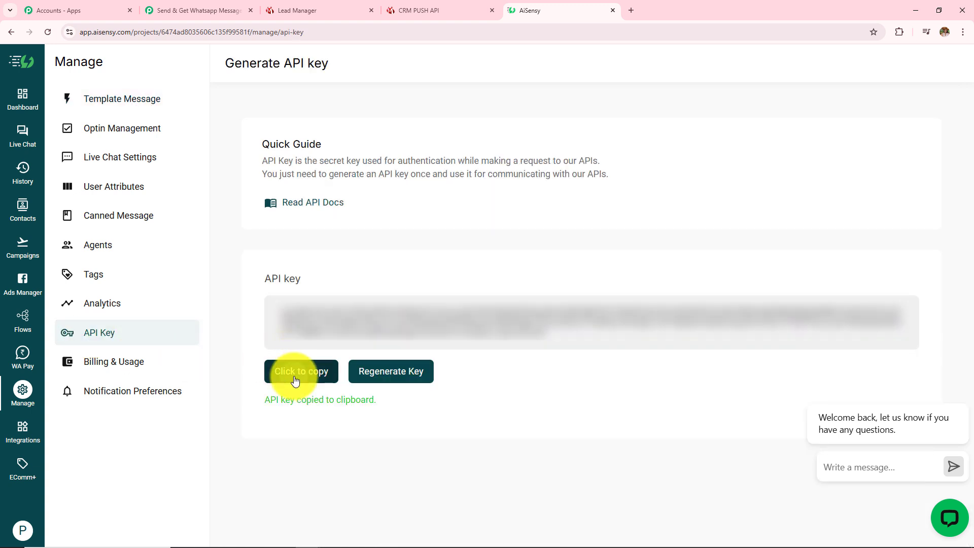
Return to Pabbly Connect, paste the API key into the new AiSensy connection and save it
{"action": "left_click", "coordinate": [183, 15]}
{"action": "left_click", "coordinate": [558, 353]}
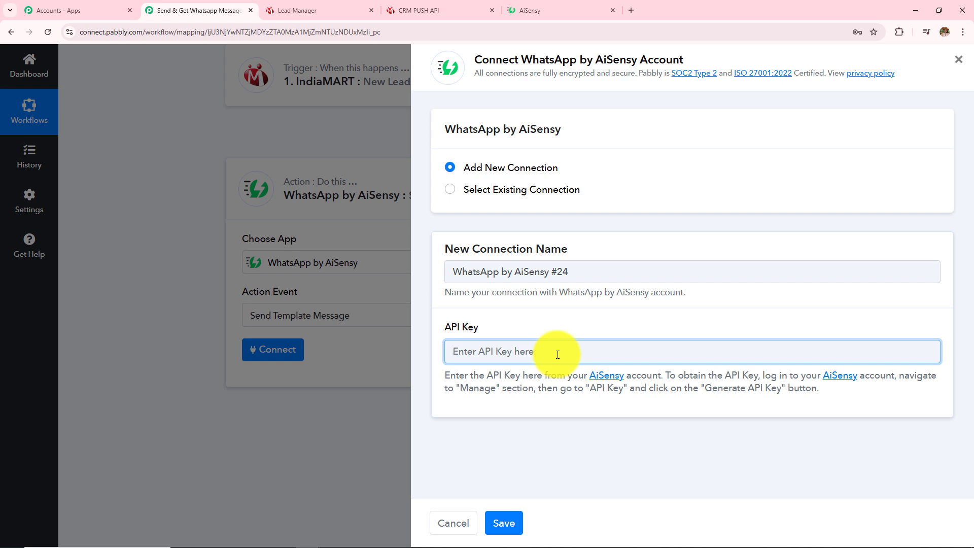
{"action": "key", "text": "ctrl+v"}
{"action": "left_click", "coordinate": [502, 523]}
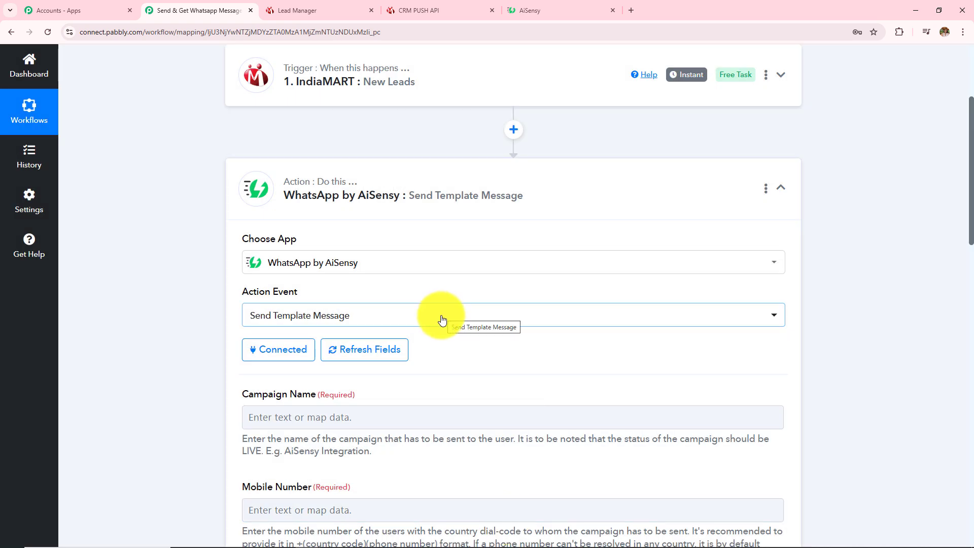
Review the template message action's fields, including campaign name, mobile number, user name, source and tags
{"action": "scroll", "coordinate": [440, 317], "scroll_direction": "down", "scroll_amount": 5}
{"action": "scroll", "coordinate": [442, 318], "scroll_direction": "down", "scroll_amount": 7}
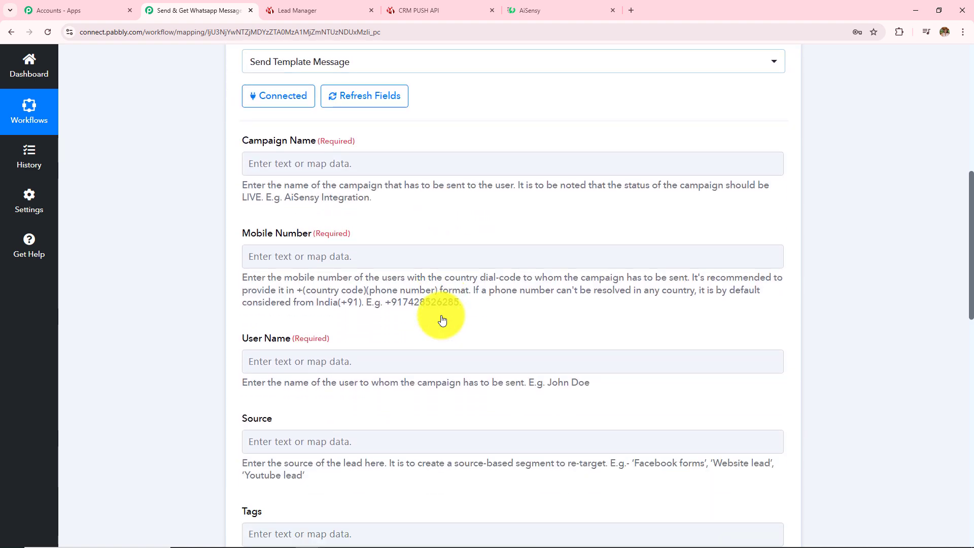
{"action": "scroll", "coordinate": [442, 315], "scroll_direction": "up", "scroll_amount": 9}
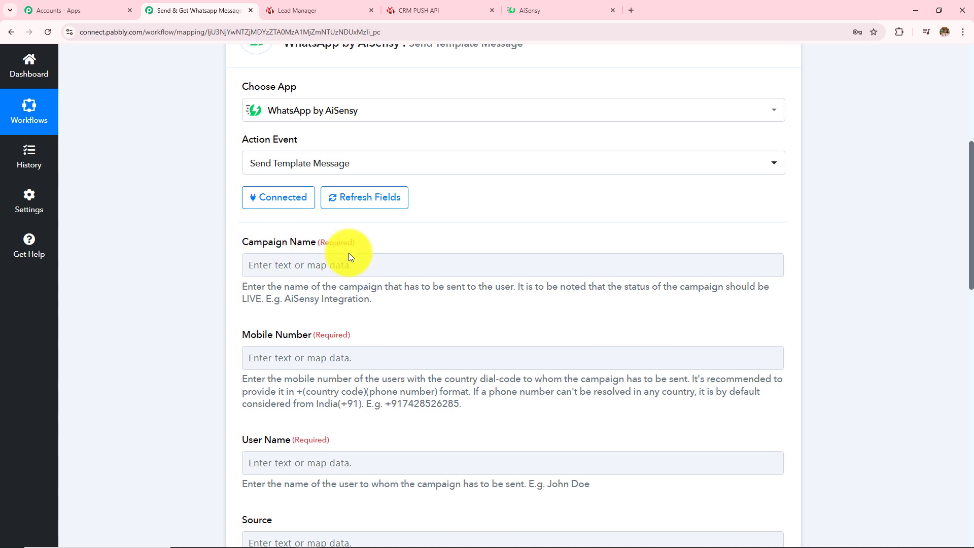
{"action": "left_click", "coordinate": [306, 266]}
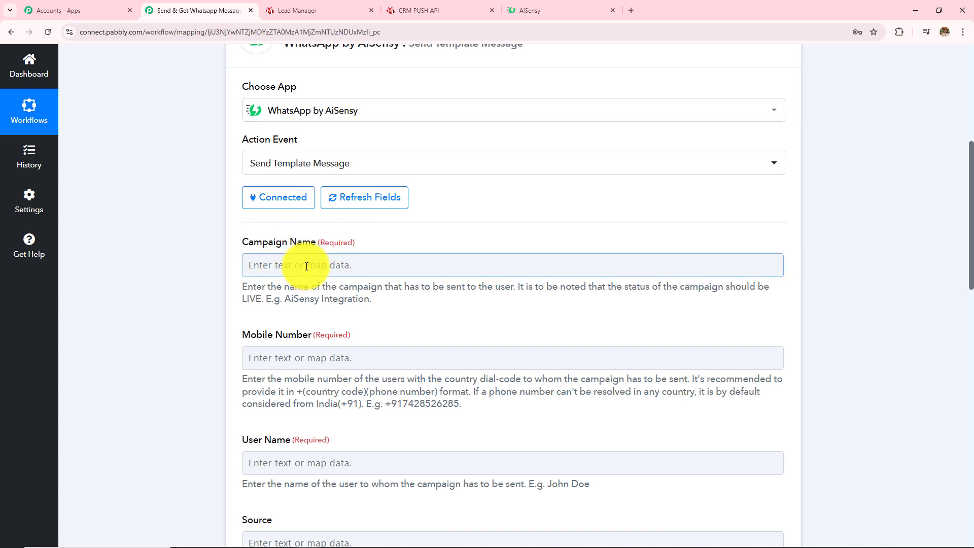
Switch to AiSensy and look through the complete list of template messages
{"action": "left_click", "coordinate": [559, 10]}
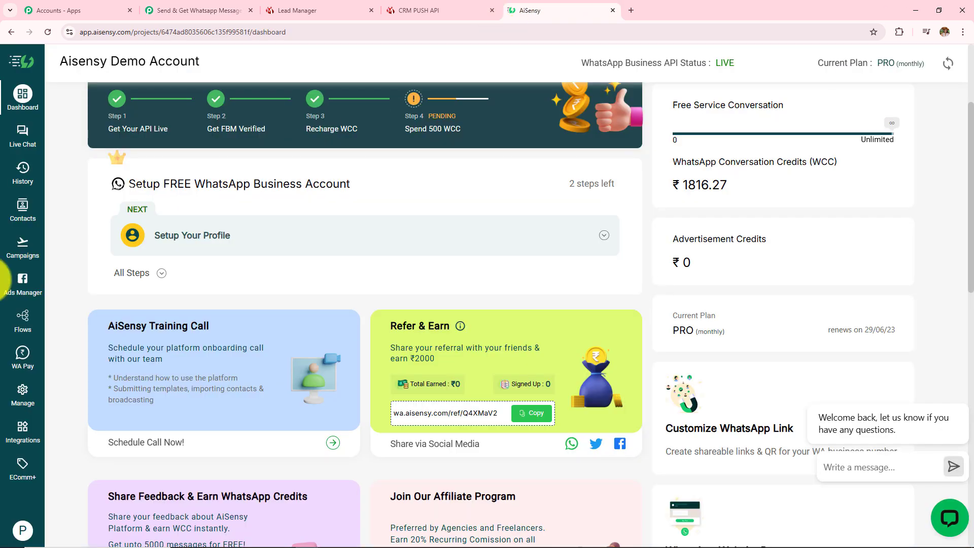
{"action": "left_click", "coordinate": [21, 397]}
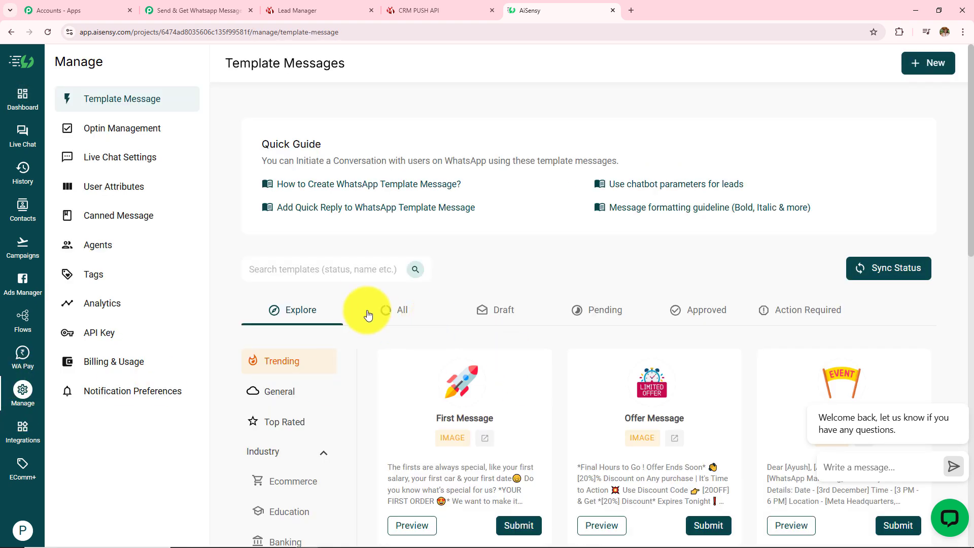
{"action": "left_click", "coordinate": [412, 319]}
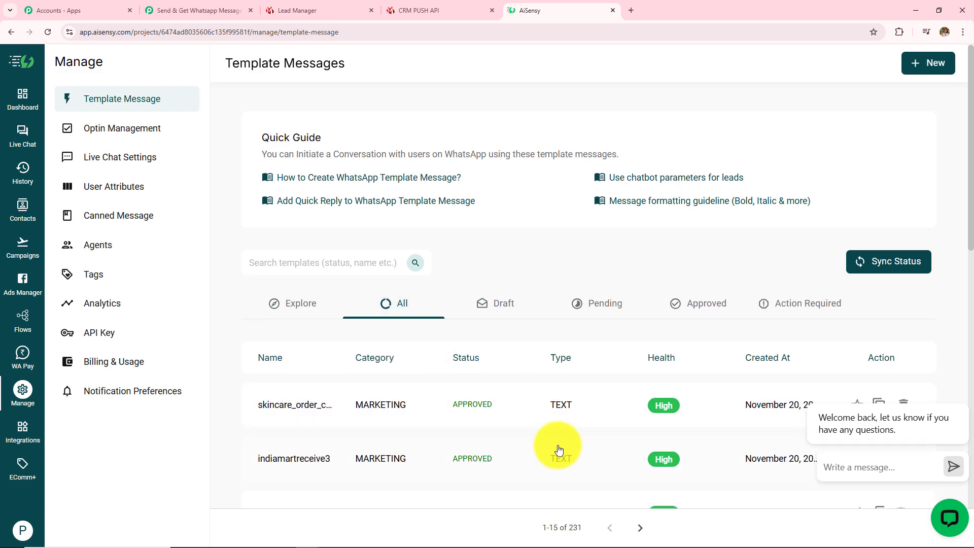
{"action": "scroll", "coordinate": [559, 449], "scroll_direction": "down", "scroll_amount": 10}
{"action": "scroll", "coordinate": [559, 450], "scroll_direction": "up", "scroll_amount": 6}
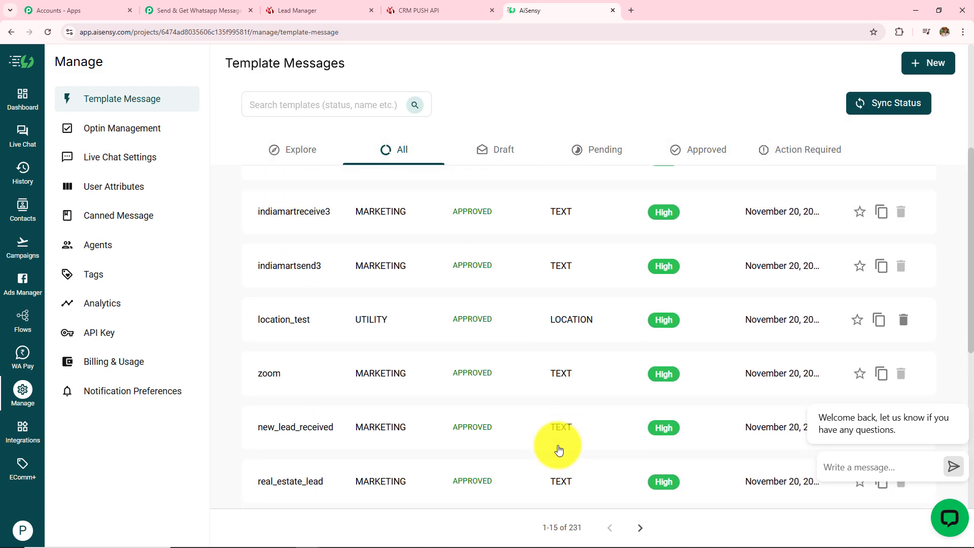
{"action": "scroll", "coordinate": [559, 449], "scroll_direction": "up", "scroll_amount": 5}
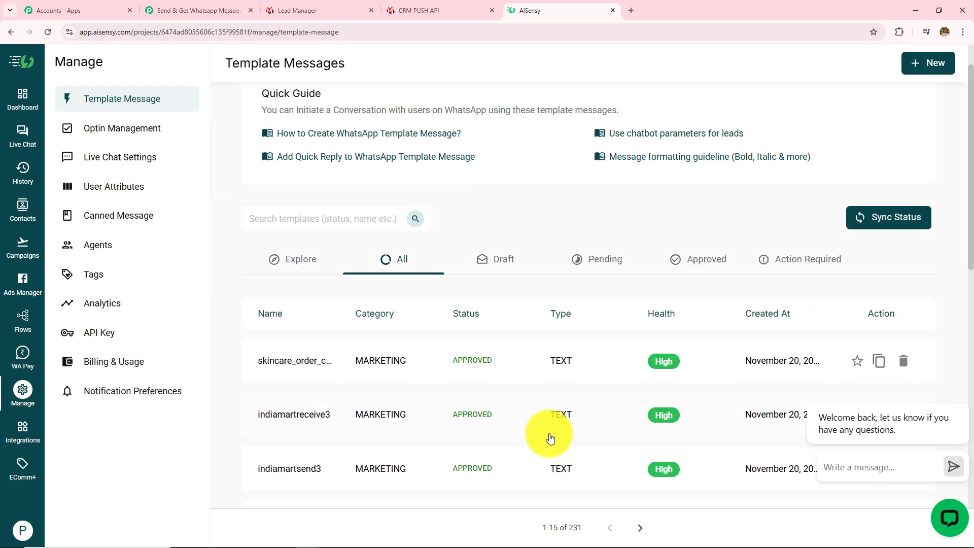
Examine the category, language, name, type and format fields of a blank new template message, and discard the template
{"action": "left_click", "coordinate": [934, 76]}
{"action": "left_click", "coordinate": [411, 200]}
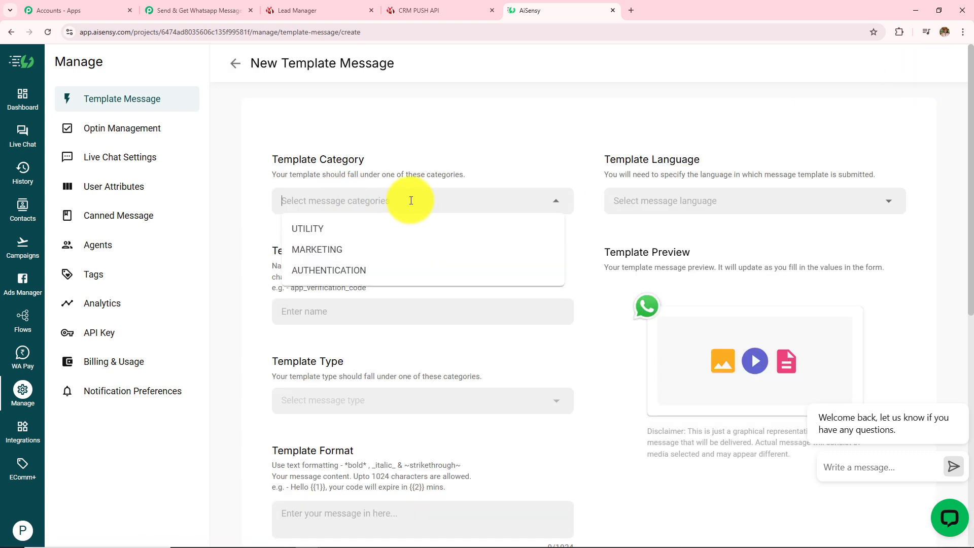
{"action": "left_click", "coordinate": [466, 367]}
{"action": "scroll", "coordinate": [301, 250], "scroll_direction": "down", "scroll_amount": 1}
{"action": "left_click", "coordinate": [301, 251]}
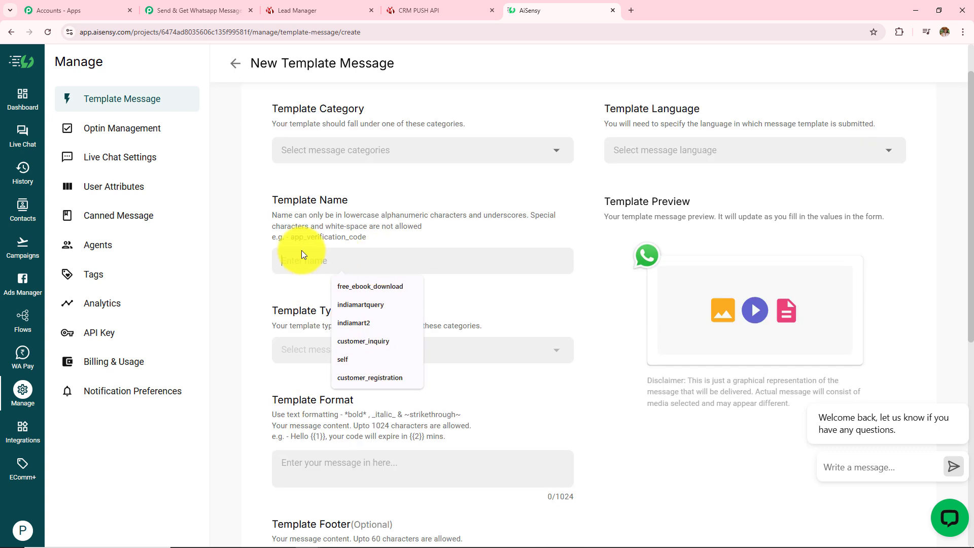
{"action": "left_click", "coordinate": [258, 325]}
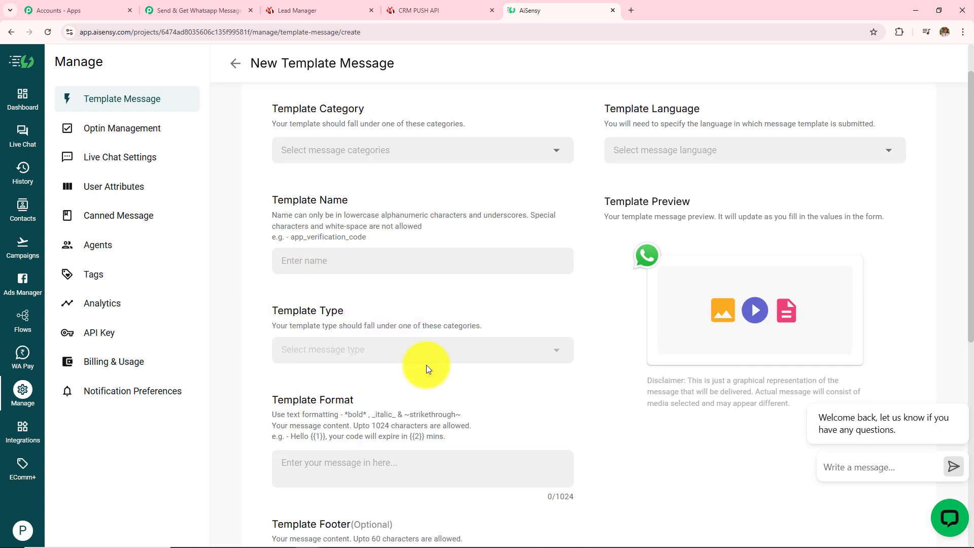
{"action": "scroll", "coordinate": [407, 387], "scroll_direction": "down", "scroll_amount": 2}
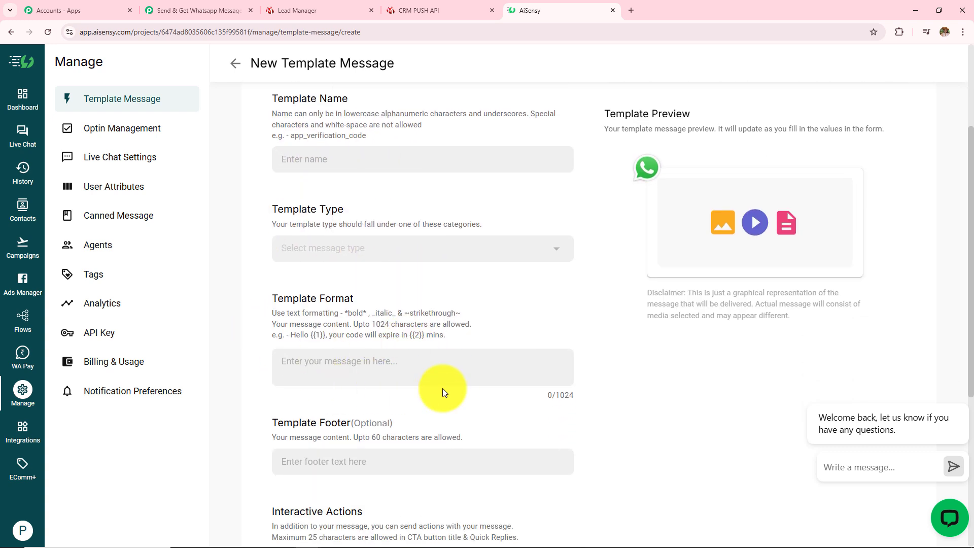
{"action": "scroll", "coordinate": [442, 388], "scroll_direction": "up", "scroll_amount": 3}
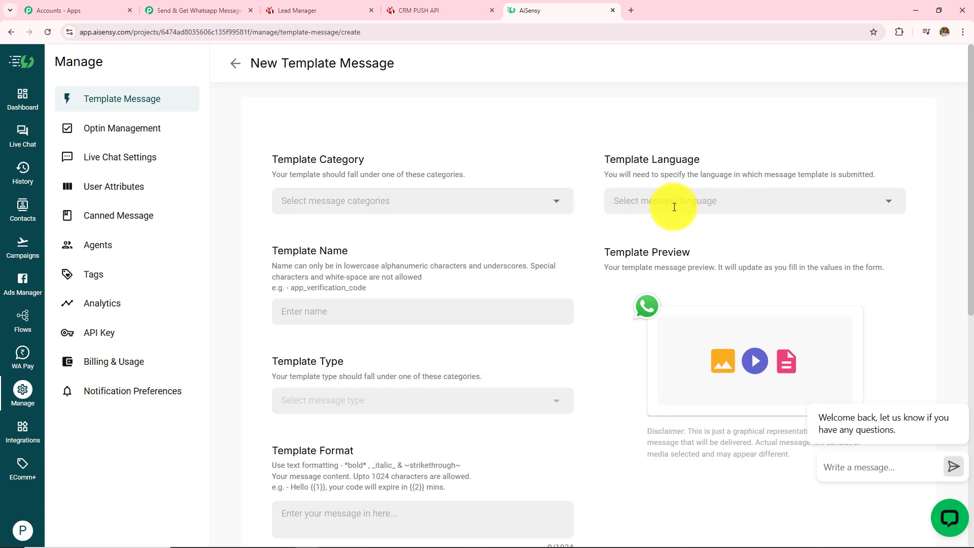
{"action": "left_click", "coordinate": [235, 64]}
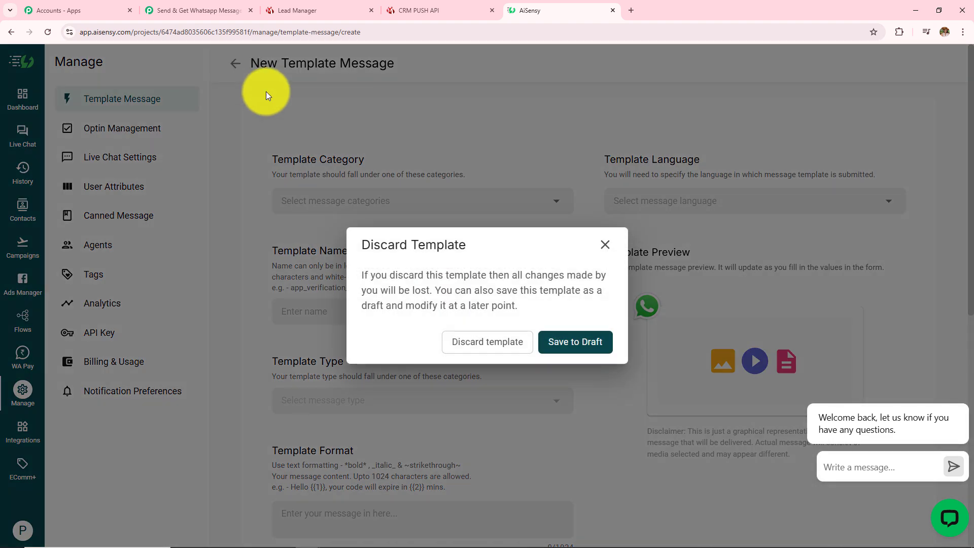
{"action": "left_click", "coordinate": [479, 342]}
Read the message preview of the approved indiamartsend3 template and close it
{"action": "scroll", "coordinate": [406, 361], "scroll_direction": "down", "scroll_amount": 4}
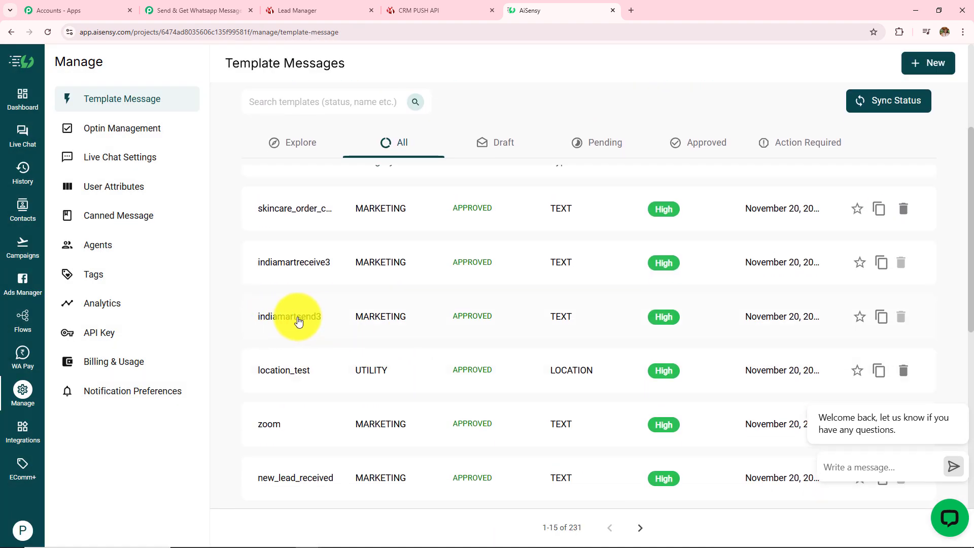
{"action": "left_click", "coordinate": [299, 321]}
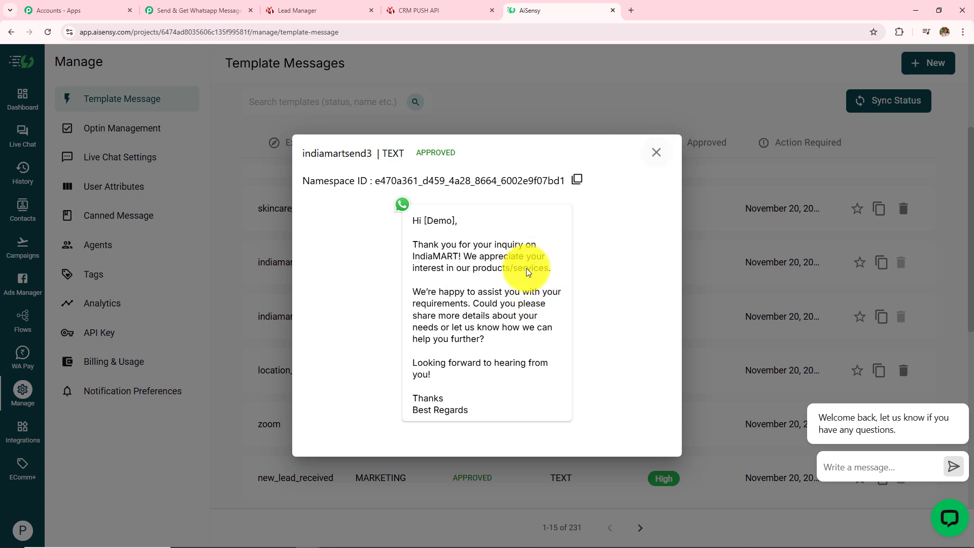
{"action": "left_click", "coordinate": [658, 155]}
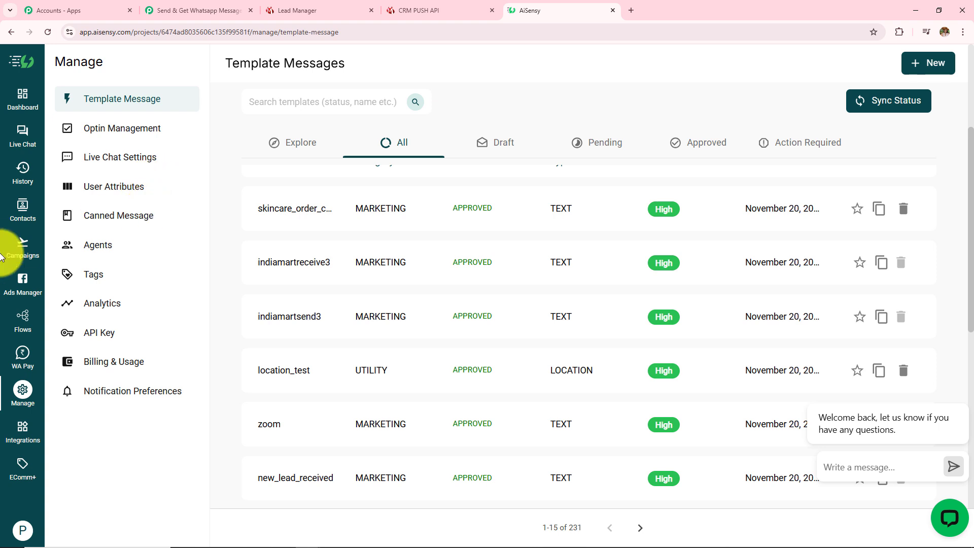
Start creating a new API campaign from AiSensy's campaign list
{"action": "left_click", "coordinate": [23, 249]}
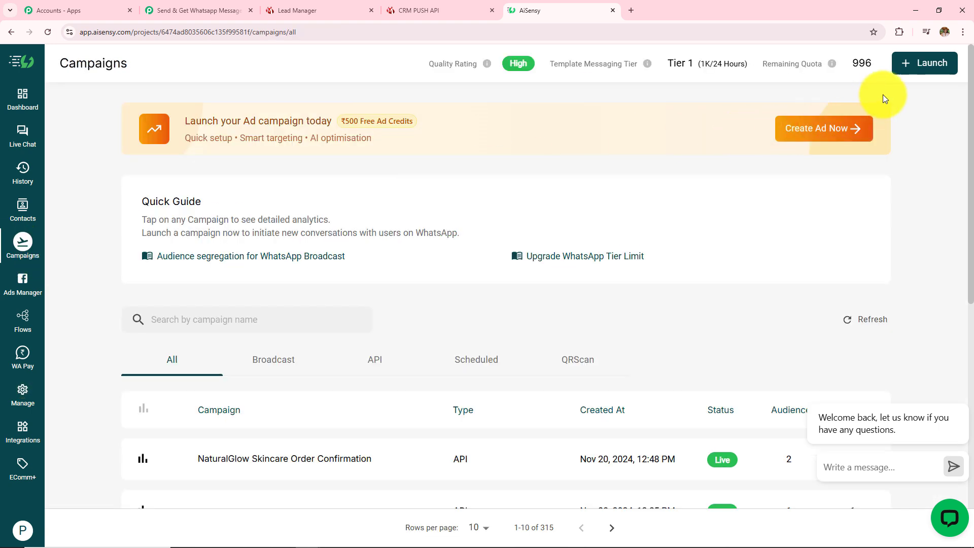
{"action": "left_click", "coordinate": [921, 72]}
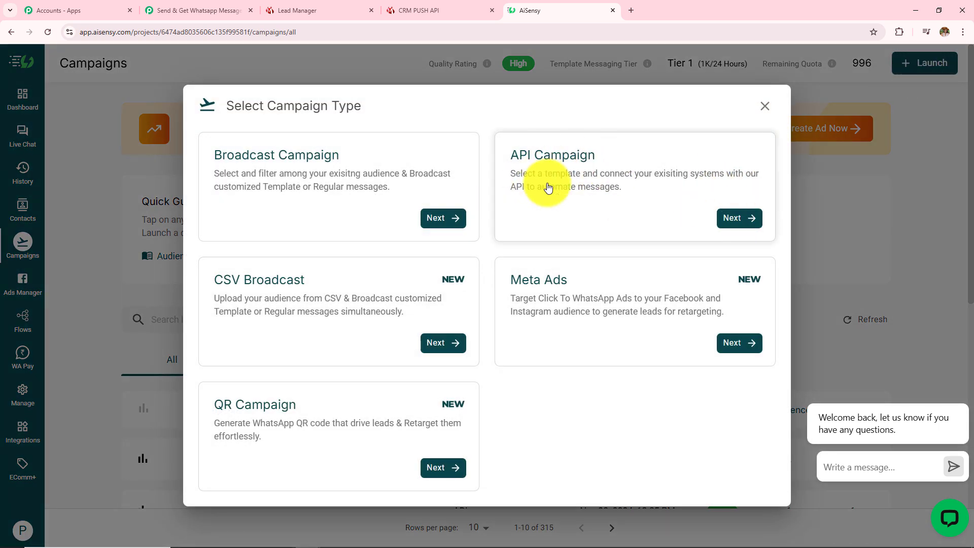
{"action": "left_click", "coordinate": [737, 218]}
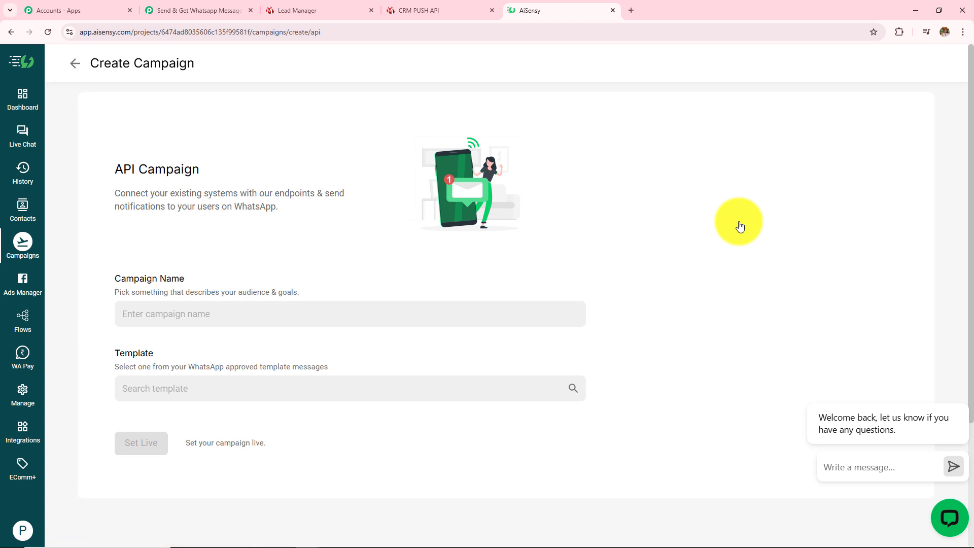
Find the approved indiamartsend3 template and select it for the new API campaign
{"action": "left_click", "coordinate": [220, 391]}
{"action": "left_click", "coordinate": [297, 430]}
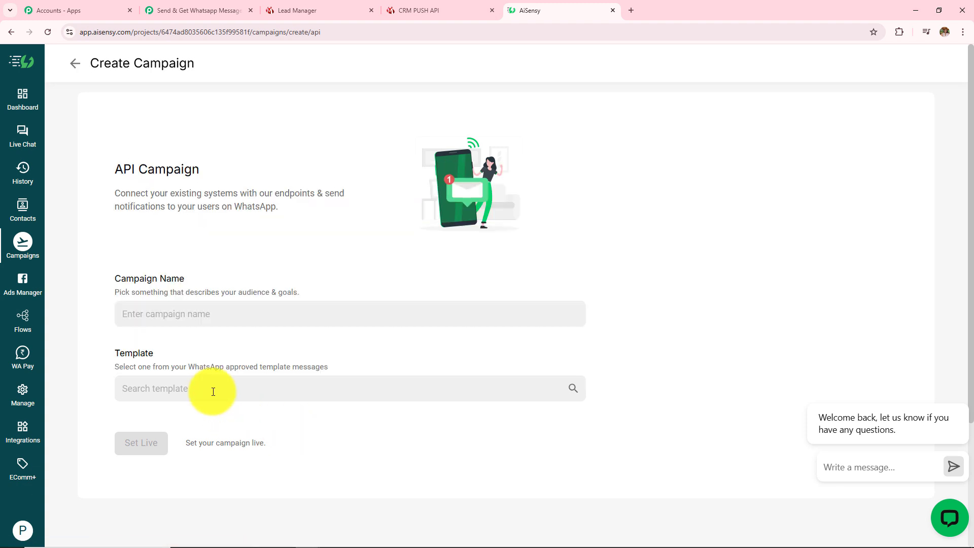
{"action": "left_click", "coordinate": [211, 389]}
{"action": "scroll", "coordinate": [216, 321], "scroll_direction": "down", "scroll_amount": 5}
{"action": "scroll", "coordinate": [217, 335], "scroll_direction": "down", "scroll_amount": 1}
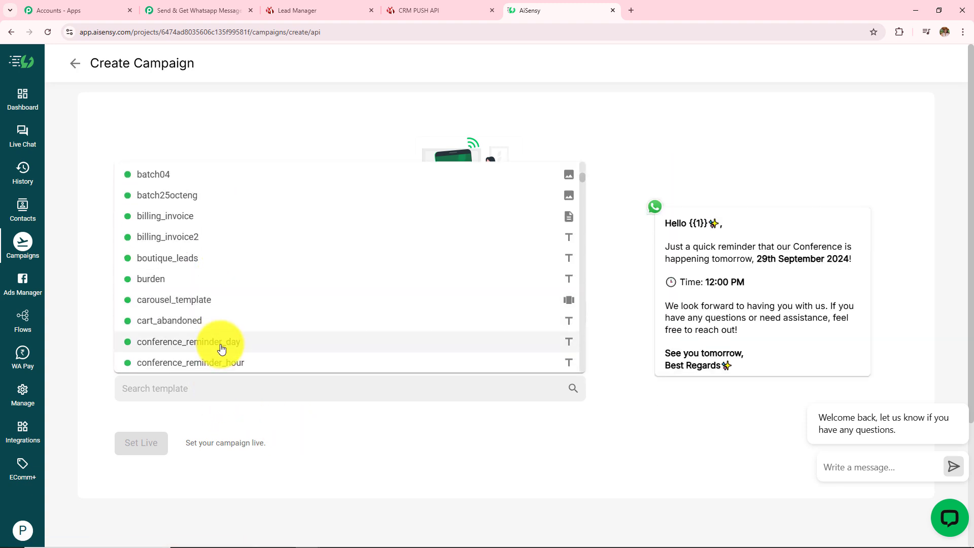
{"action": "left_click", "coordinate": [289, 394]}
{"action": "type", "text": "indiamartse"}
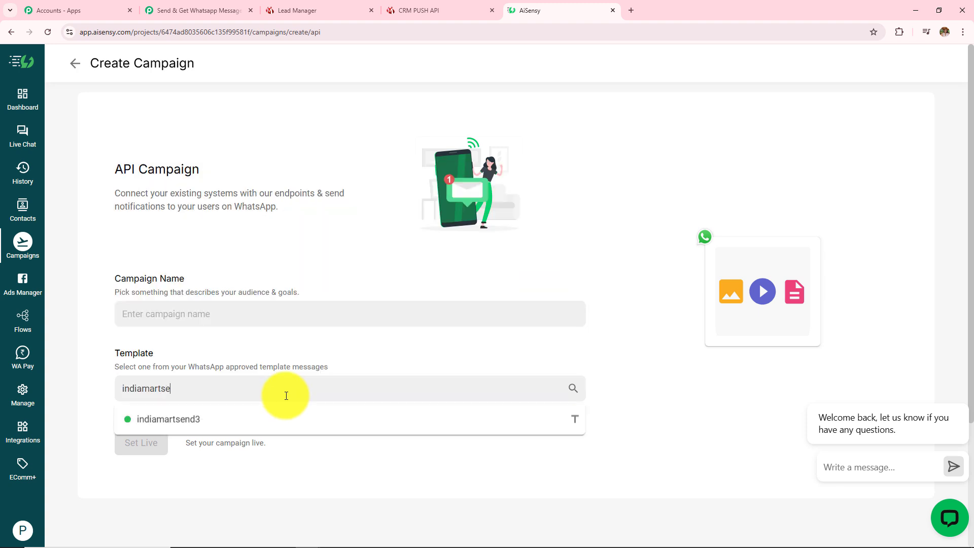
{"action": "left_click", "coordinate": [194, 425]}
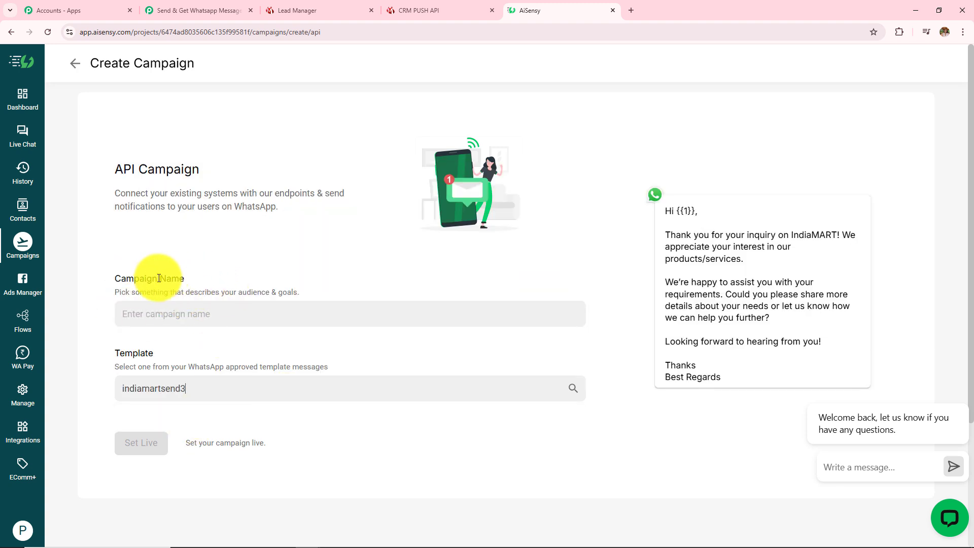
Reuse the template name indiamartsend3 as the campaign name and set the campaign live
{"action": "left_click", "coordinate": [188, 386]}
{"action": "key", "text": "ctrl+c"}
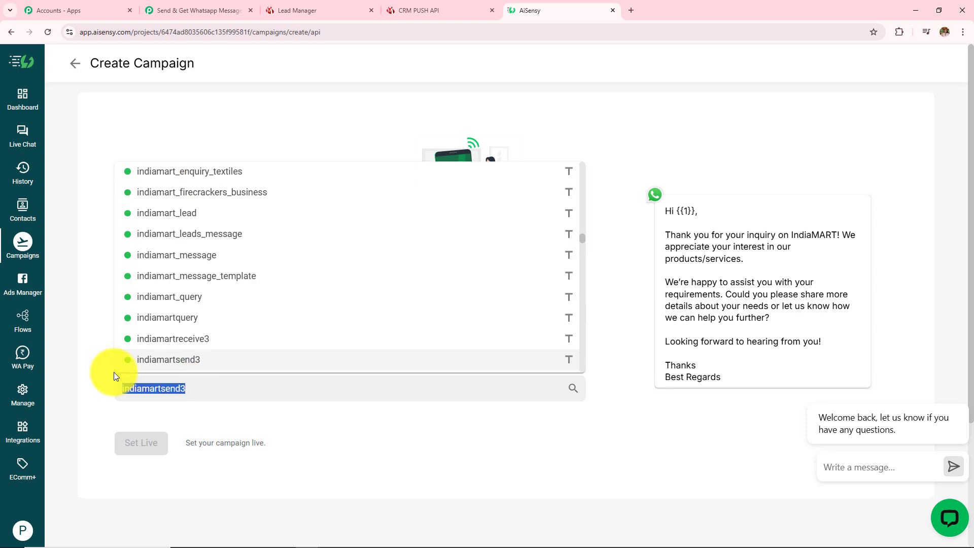
{"action": "left_click", "coordinate": [410, 493]}
{"action": "left_click", "coordinate": [163, 306]}
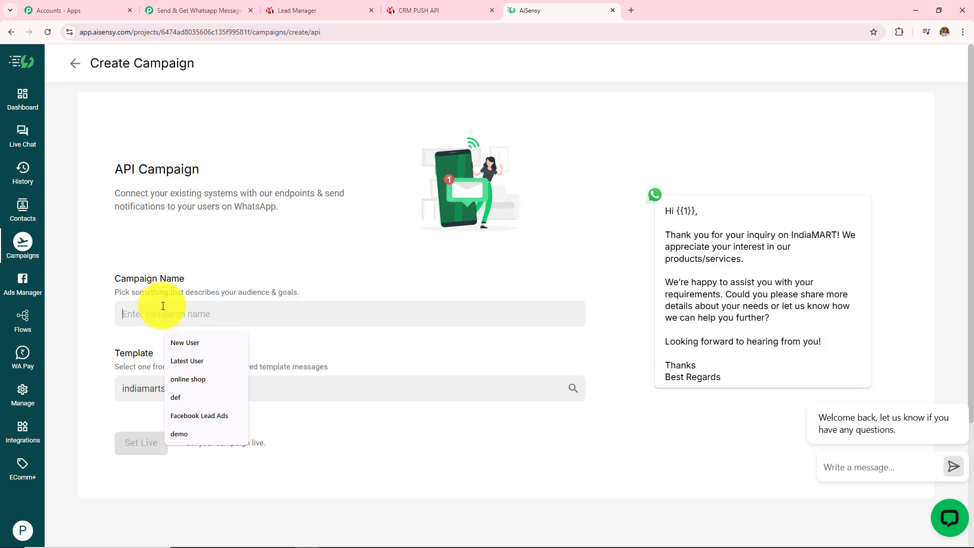
{"action": "key", "text": "ctrl+v"}
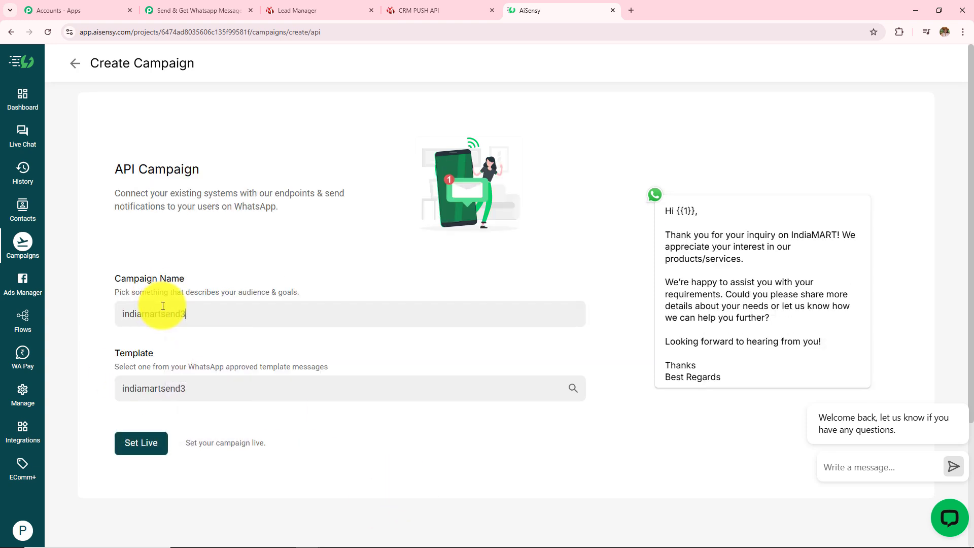
{"action": "left_click", "coordinate": [128, 454]}
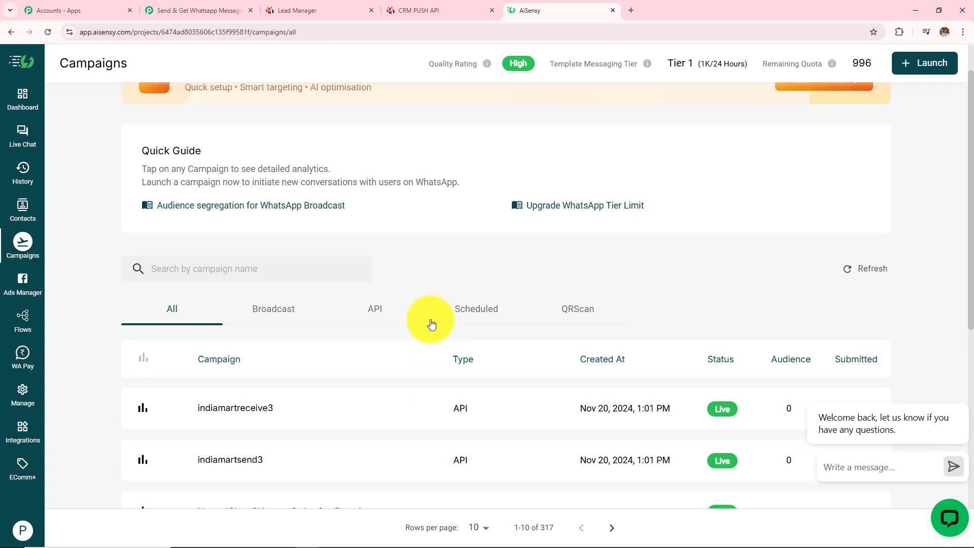
Open the live indiamartsend3 campaign and read its template message
{"action": "scroll", "coordinate": [432, 323], "scroll_direction": "down", "scroll_amount": 3}
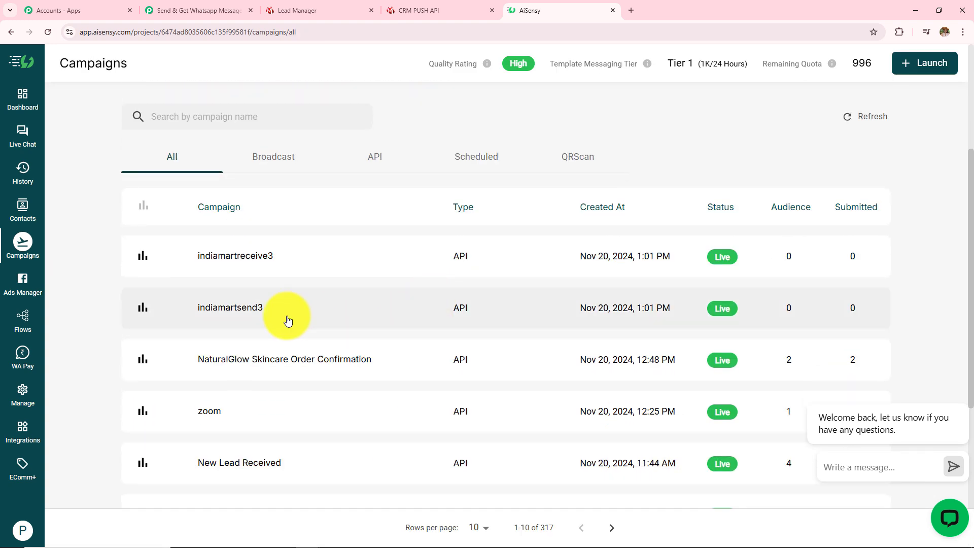
{"action": "left_click", "coordinate": [254, 315]}
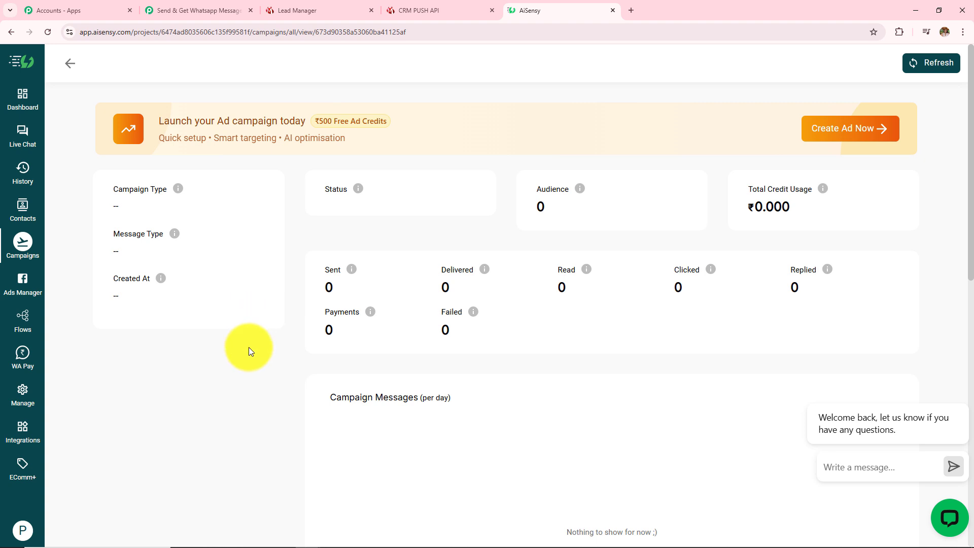
{"action": "scroll", "coordinate": [290, 397], "scroll_direction": "down", "scroll_amount": 3}
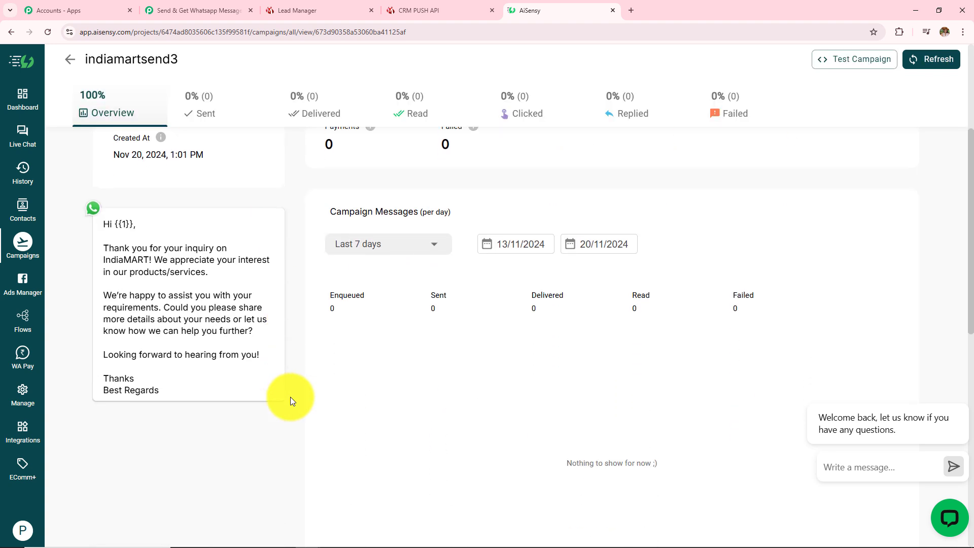
{"action": "left_click_drag", "start_coordinate": [107, 196], "coordinate": [217, 367]}
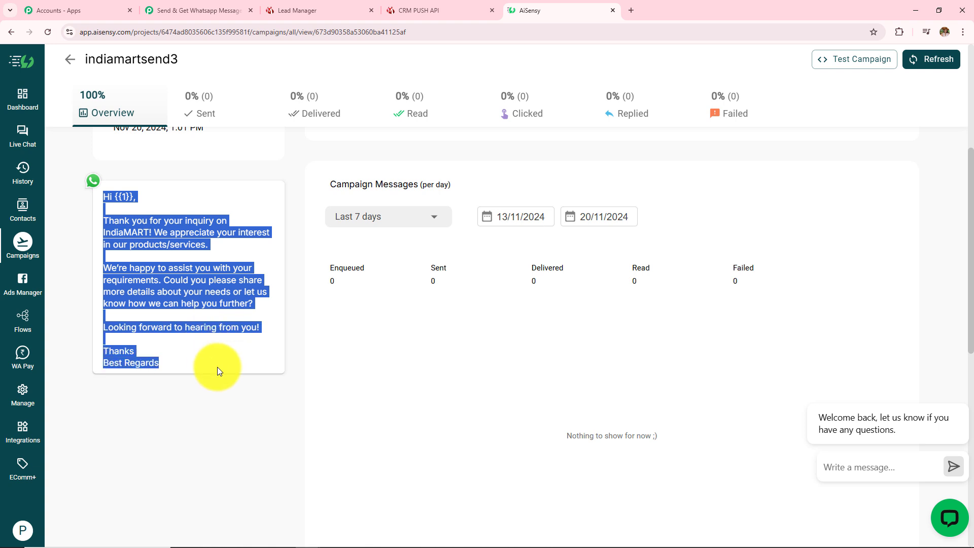
{"action": "scroll", "coordinate": [221, 375], "scroll_direction": "up", "scroll_amount": 5}
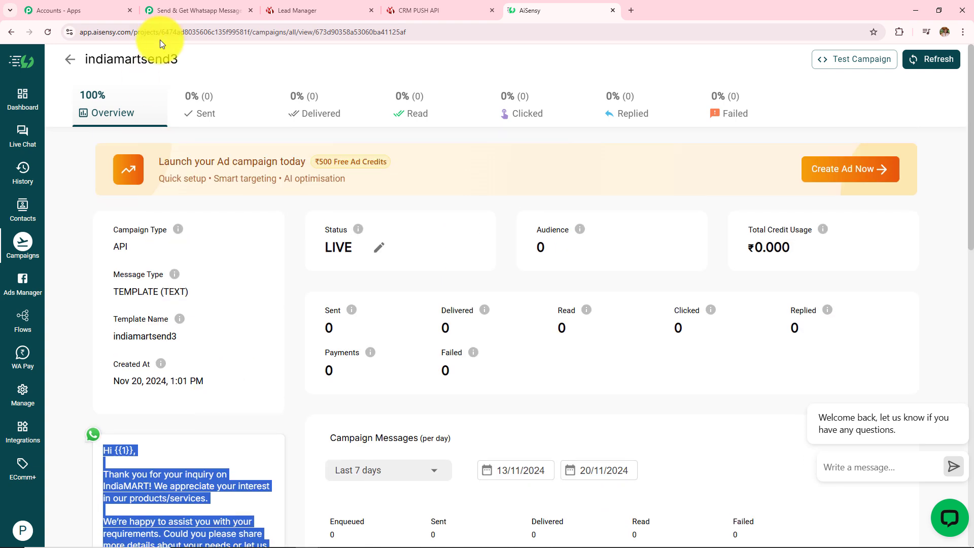
Copy the campaign name indiamartsend3 into the Campaign Name field of the Pabbly Connect template message action
{"action": "double_click", "coordinate": [85, 70]}
{"action": "key", "text": "ctrl+c"}
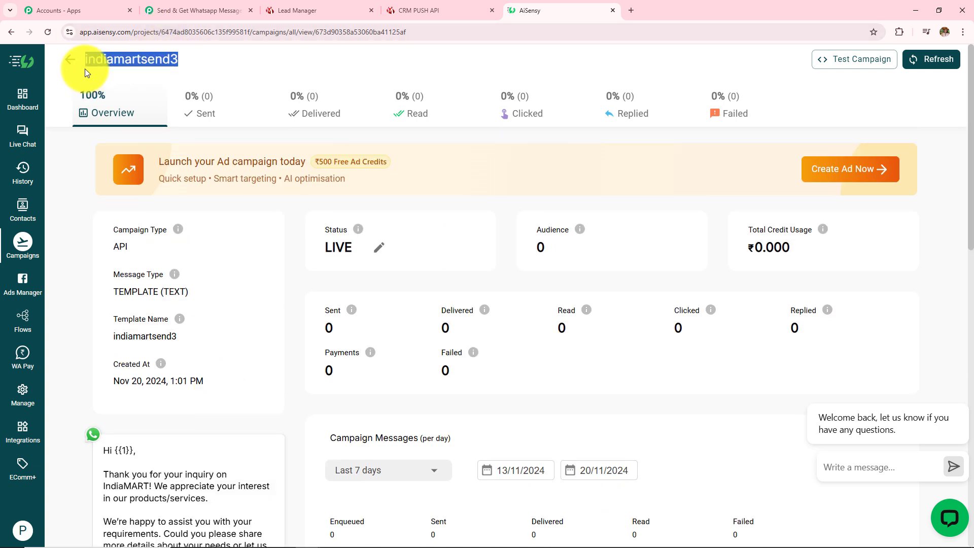
{"action": "left_click", "coordinate": [198, 10]}
{"action": "left_click", "coordinate": [299, 273]}
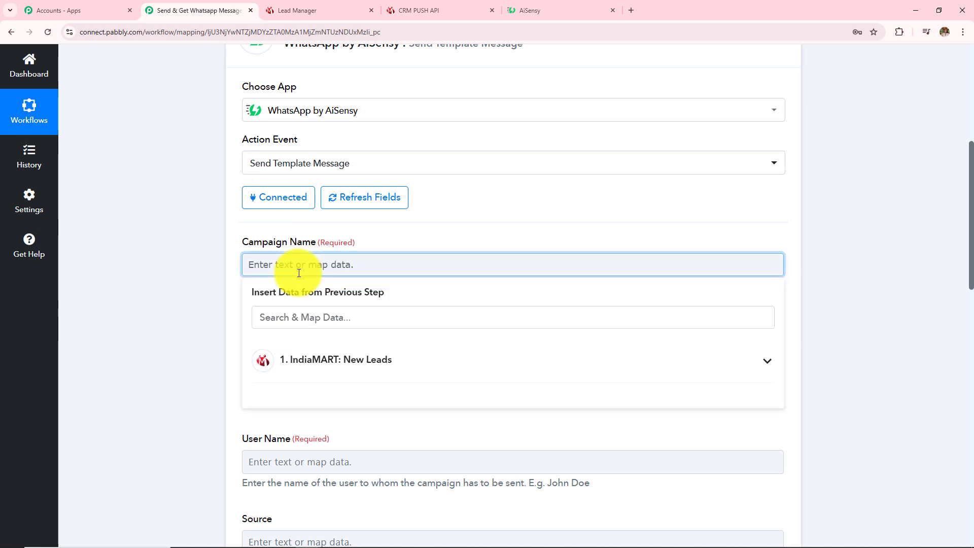
{"action": "key", "text": "ctrl+v"}
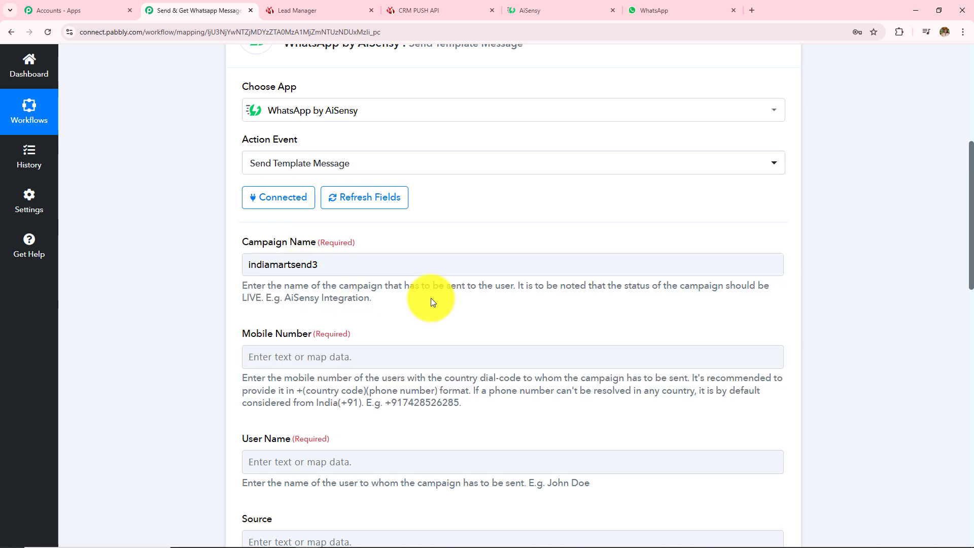
Map the sender's mobile number from the IndiaMART New Leads data into the Mobile Number field
{"action": "scroll", "coordinate": [431, 298], "scroll_direction": "down", "scroll_amount": 2}
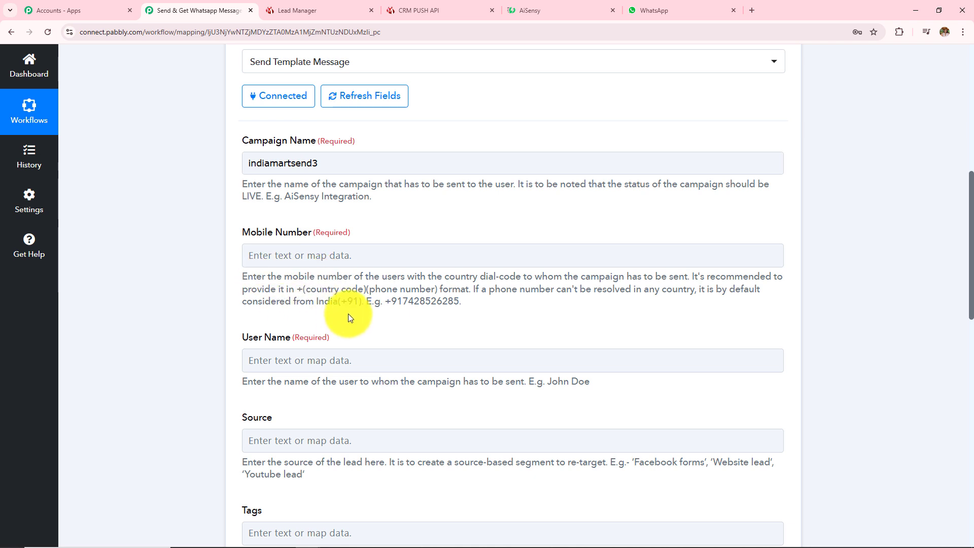
{"action": "scroll", "coordinate": [348, 318], "scroll_direction": "down", "scroll_amount": 1}
{"action": "left_click", "coordinate": [394, 300]}
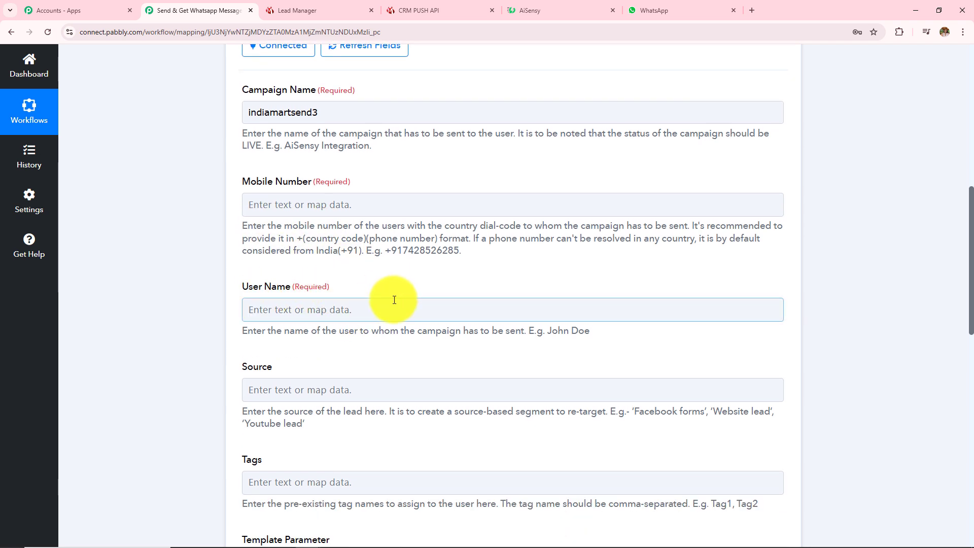
{"action": "scroll", "coordinate": [394, 300], "scroll_direction": "up", "scroll_amount": 1}
{"action": "left_click", "coordinate": [310, 253]}
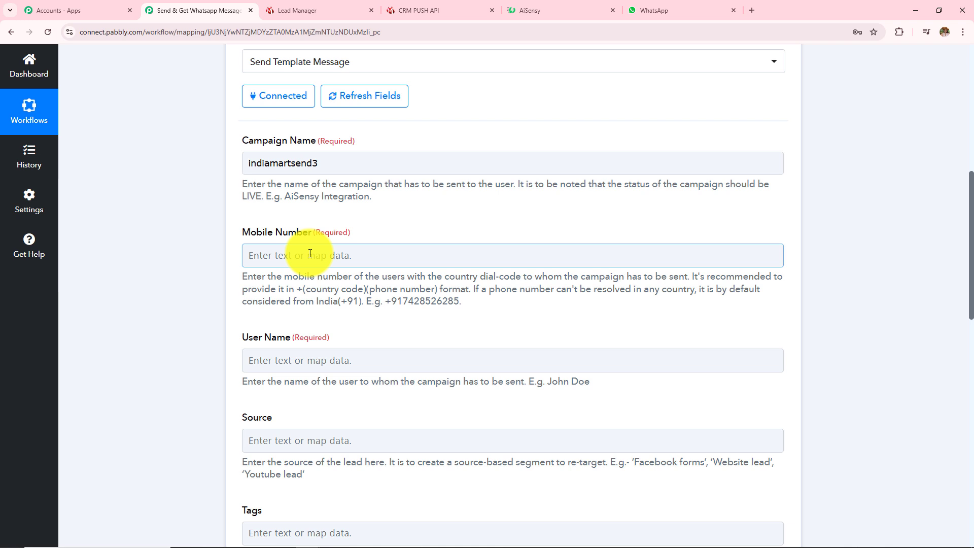
{"action": "scroll", "coordinate": [310, 253], "scroll_direction": "up", "scroll_amount": 8}
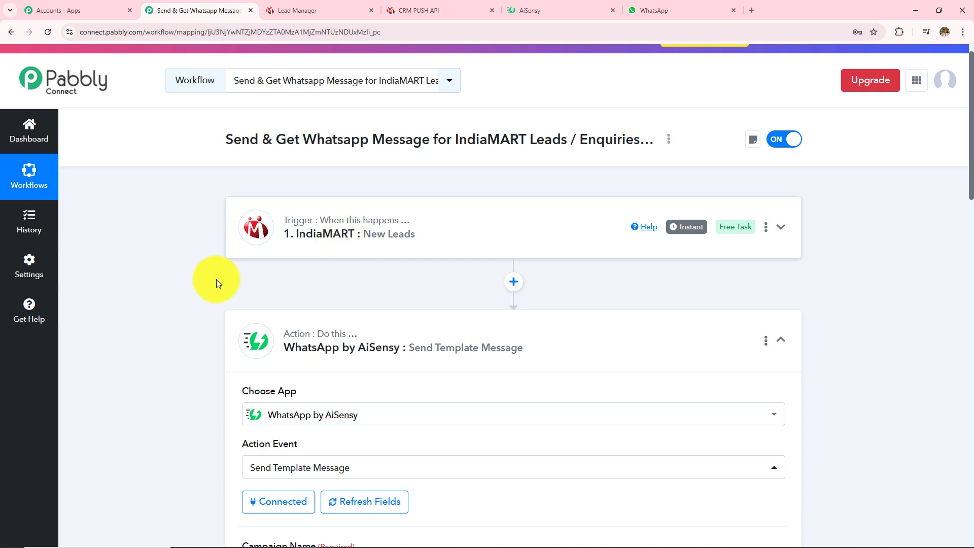
{"action": "scroll", "coordinate": [413, 235], "scroll_direction": "down", "scroll_amount": 8}
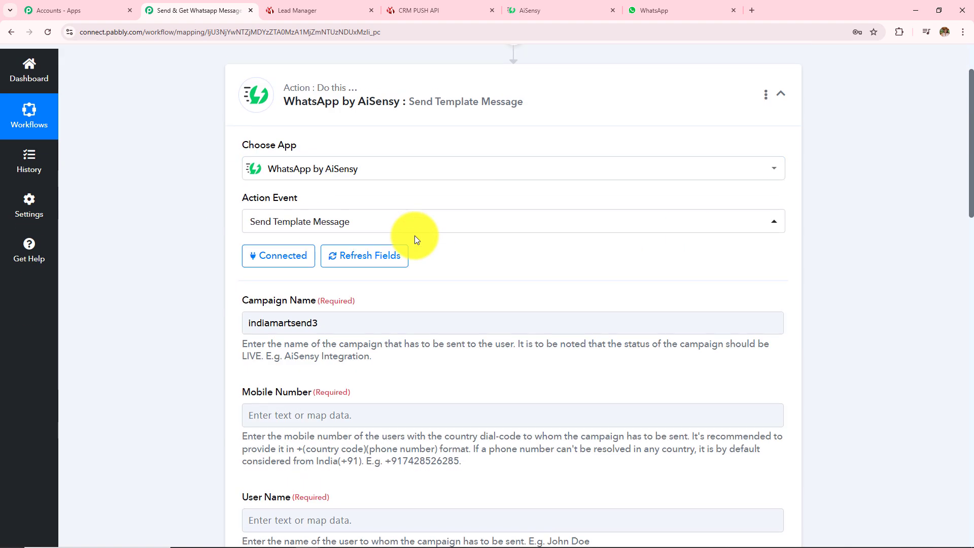
{"action": "left_click", "coordinate": [331, 247]}
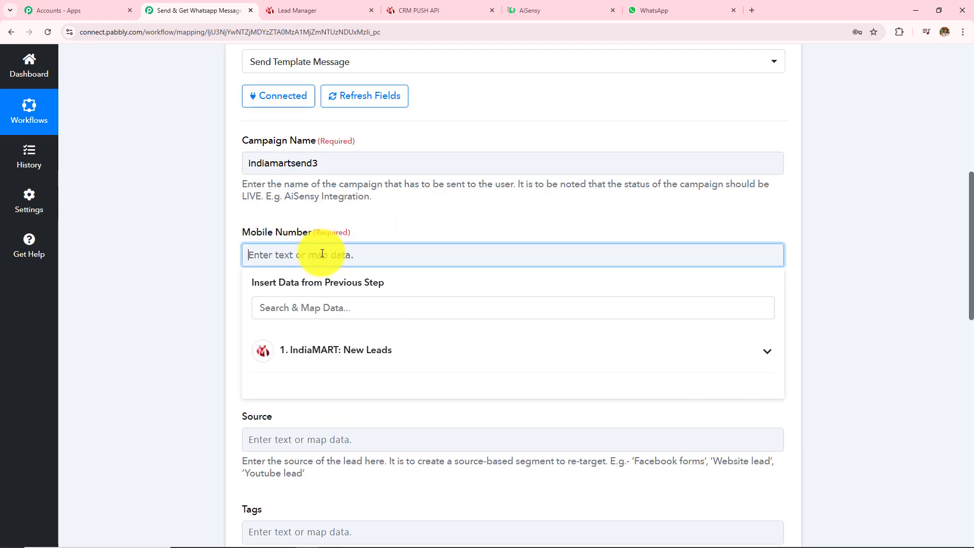
{"action": "left_click", "coordinate": [325, 368]}
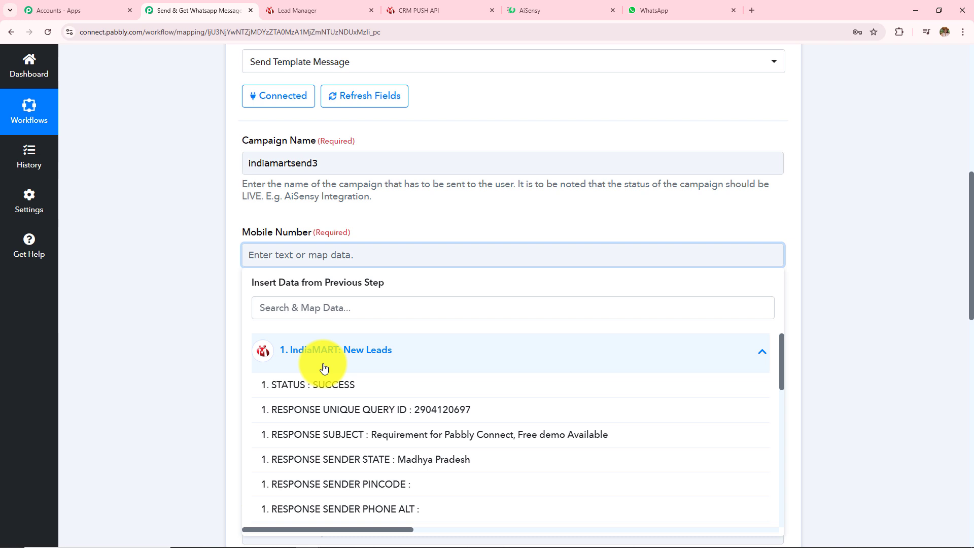
Map RESPONSE SENDER NAME from the IndiaMART New Leads data into the User Name field
{"action": "scroll", "coordinate": [324, 368], "scroll_direction": "down", "scroll_amount": 5}
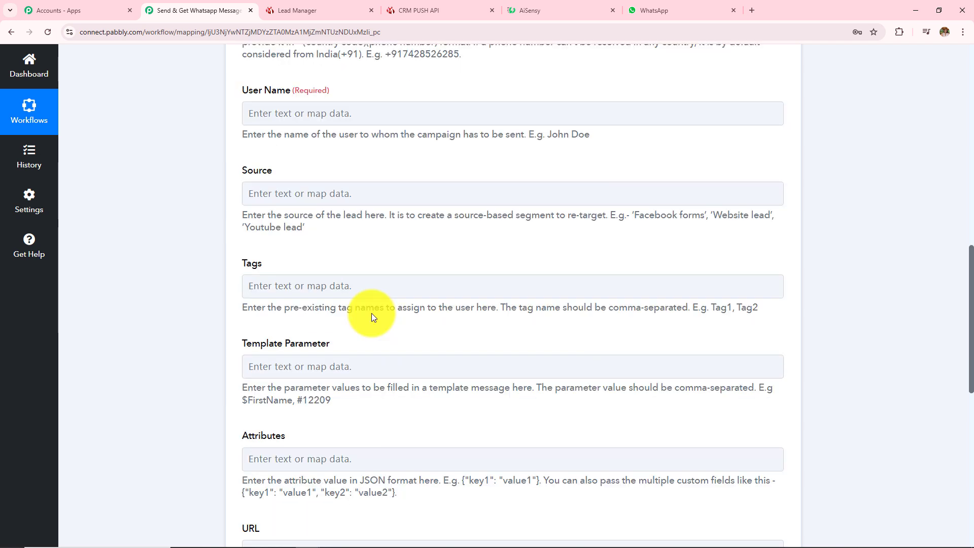
{"action": "left_click", "coordinate": [370, 114]}
{"action": "left_click", "coordinate": [383, 201]}
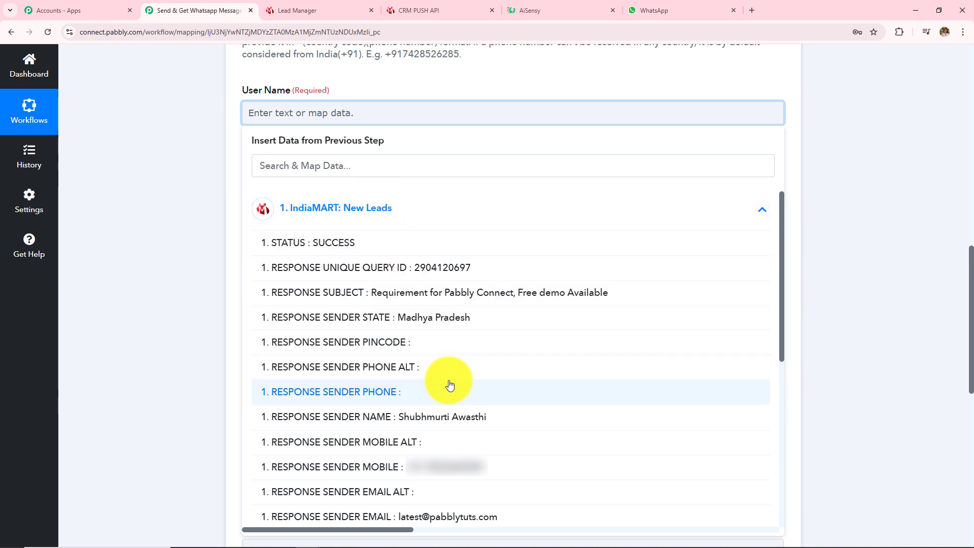
{"action": "left_click", "coordinate": [457, 418]}
{"action": "left_click", "coordinate": [163, 341]}
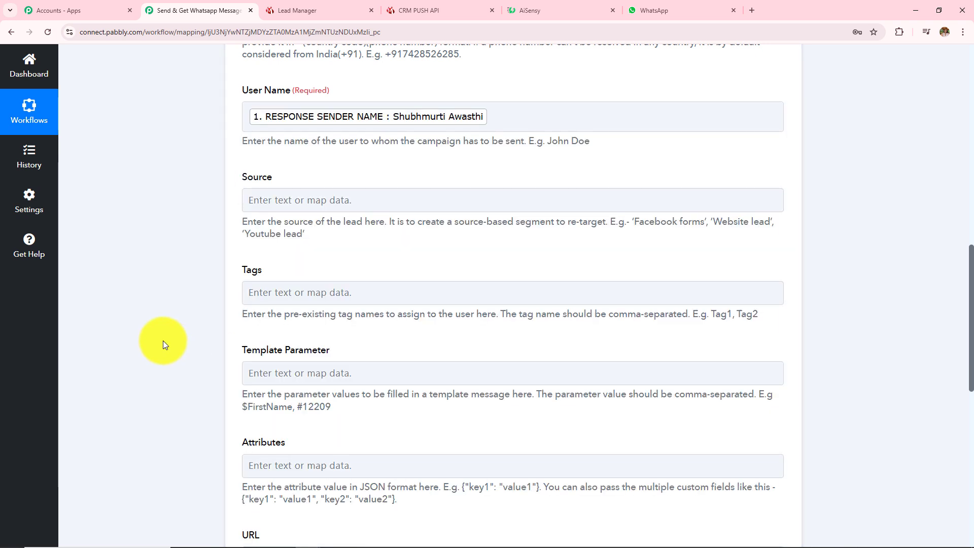
Read the Template Parameter instructions, check the {{1}} variable in AiSensy's indiamartsend3 message, and return to the Pabbly Connect workflow
{"action": "scroll", "coordinate": [163, 340], "scroll_direction": "down", "scroll_amount": 1}
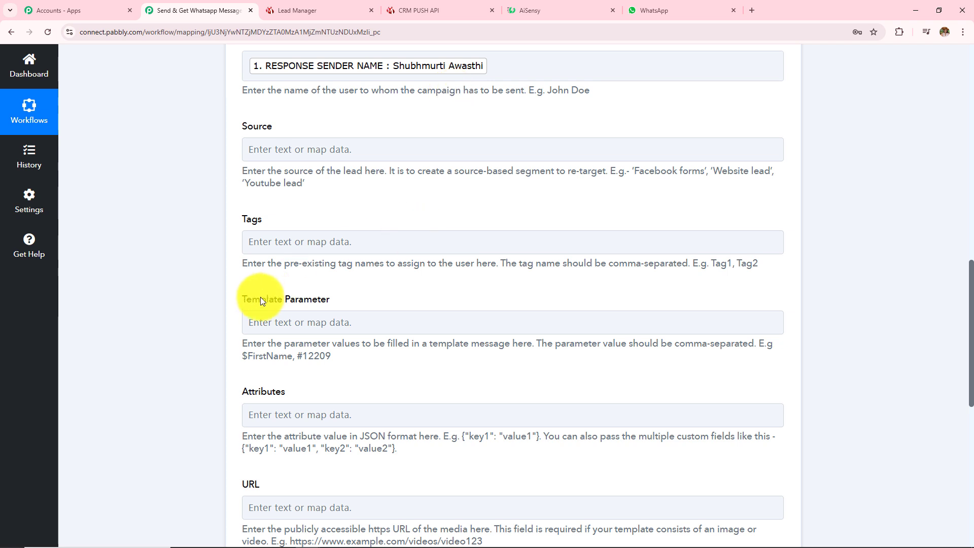
{"action": "left_click_drag", "start_coordinate": [242, 298], "coordinate": [356, 301]}
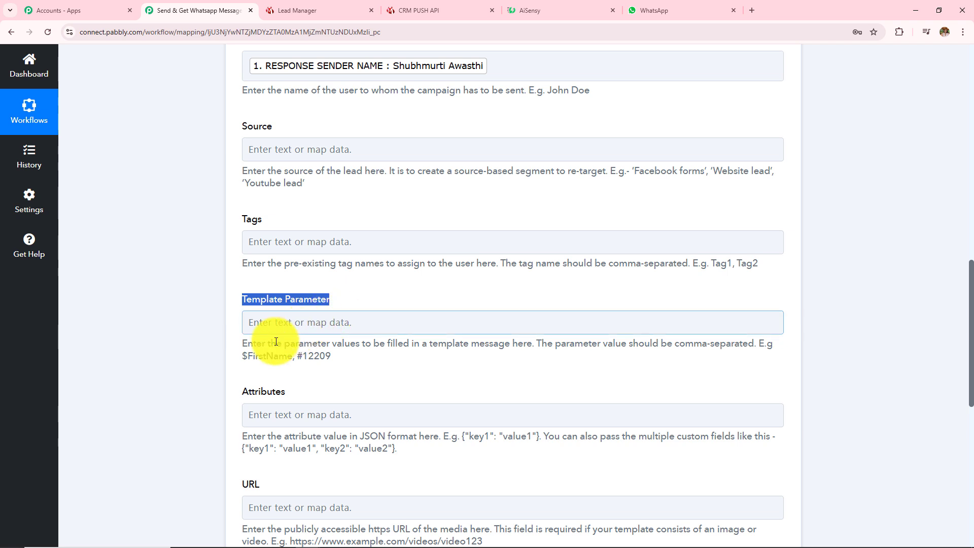
{"action": "left_click_drag", "start_coordinate": [242, 342], "coordinate": [358, 370]}
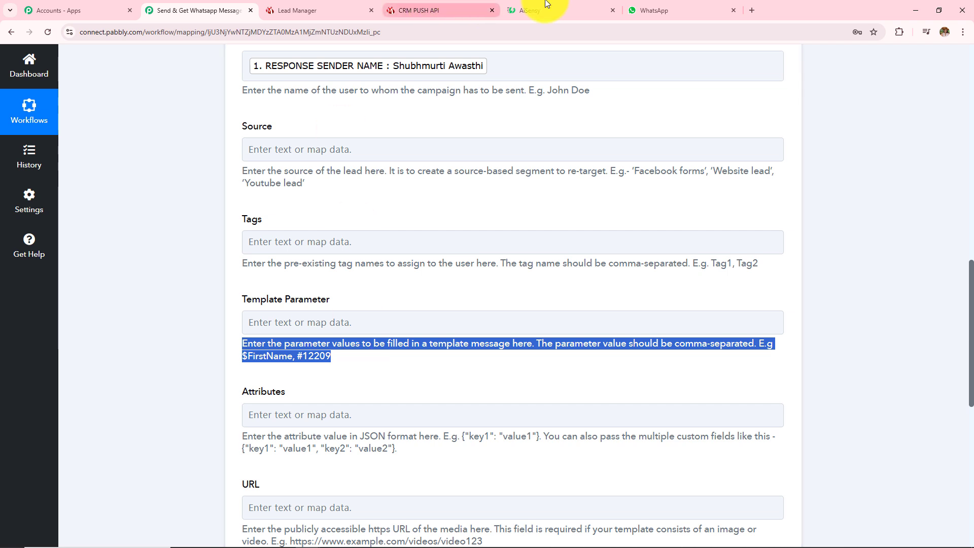
{"action": "left_click", "coordinate": [574, 1]}
{"action": "scroll", "coordinate": [404, 333], "scroll_direction": "down", "scroll_amount": 3}
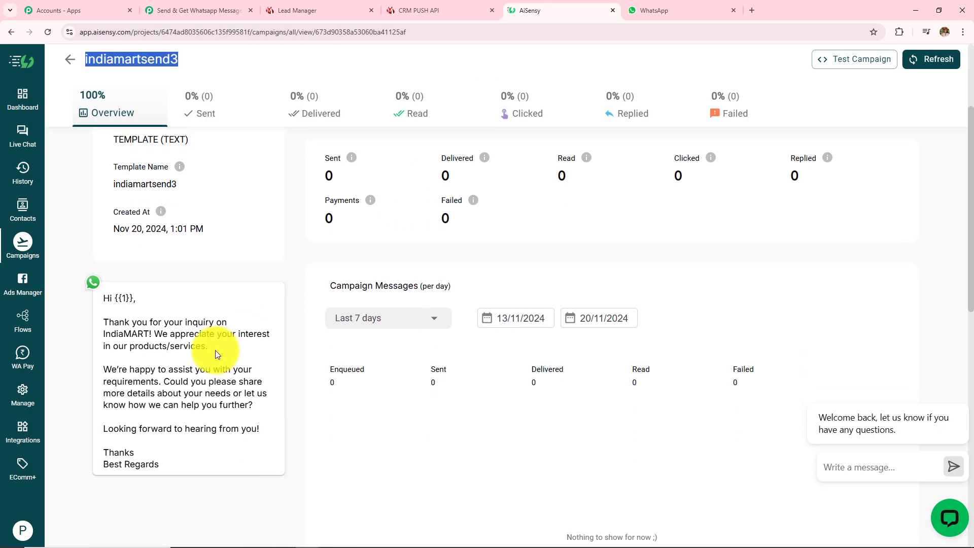
{"action": "left_click_drag", "start_coordinate": [115, 298], "coordinate": [164, 301]}
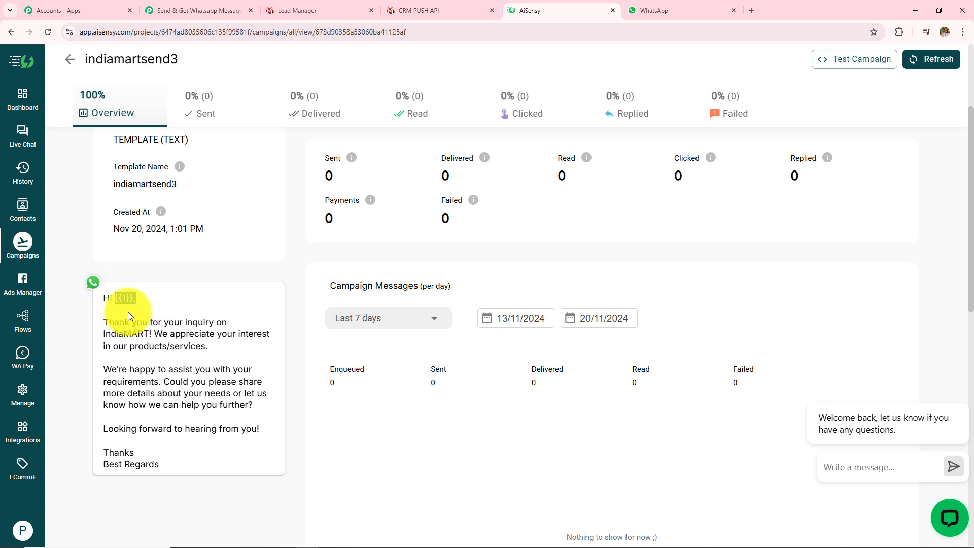
{"action": "left_click", "coordinate": [214, 11]}
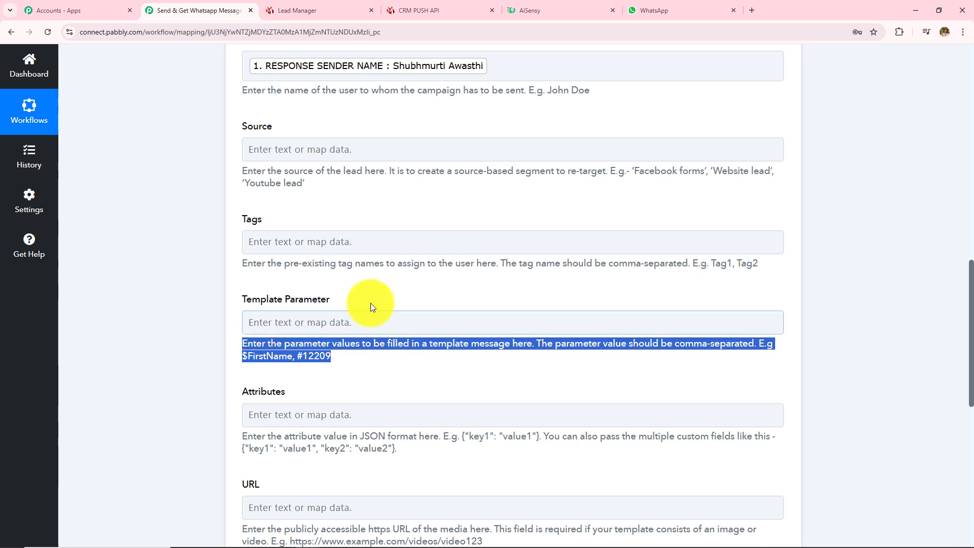
Map RESPONSE SENDER NAME from the IndiaMART New Leads data into the Template Parameter field
{"action": "left_click", "coordinate": [374, 321]}
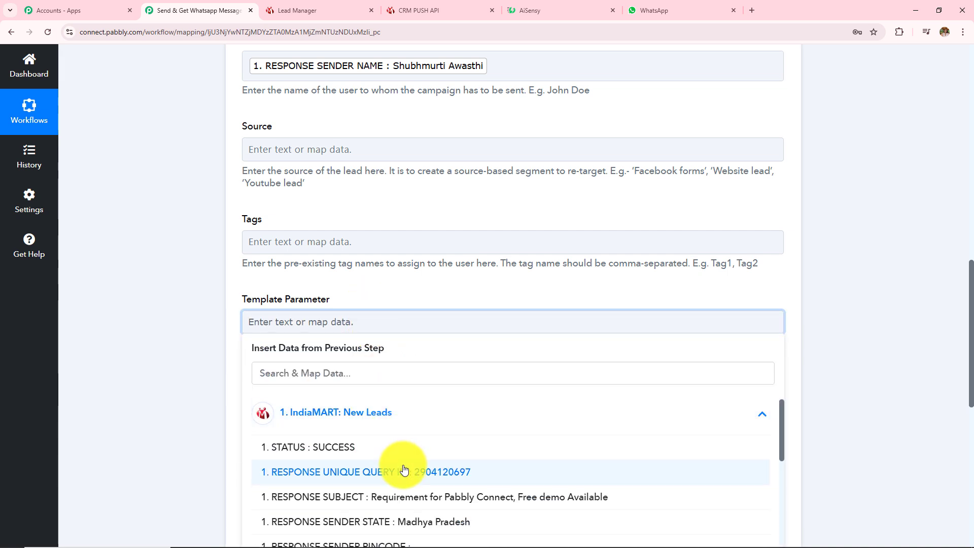
{"action": "scroll", "coordinate": [403, 464], "scroll_direction": "down", "scroll_amount": 2}
{"action": "left_click", "coordinate": [415, 530]}
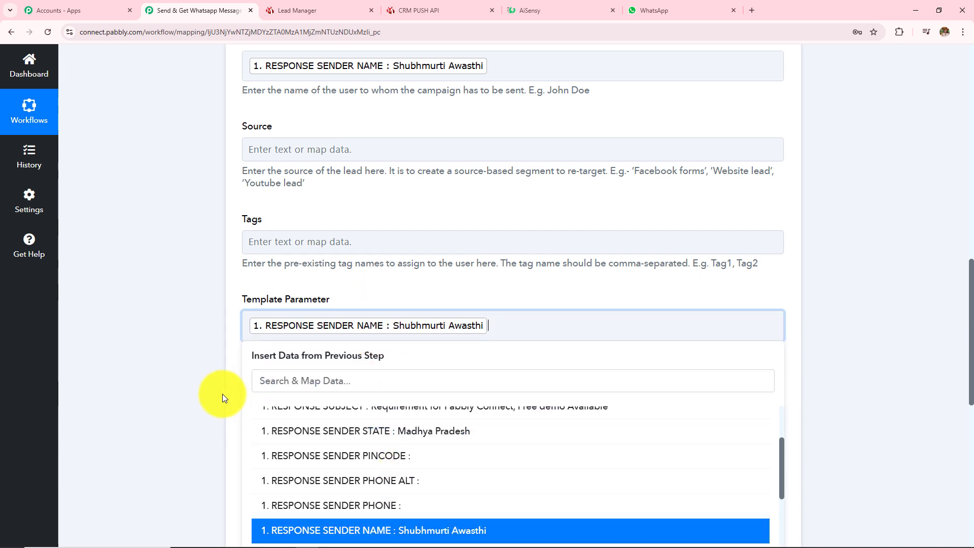
{"action": "left_click", "coordinate": [217, 395]}
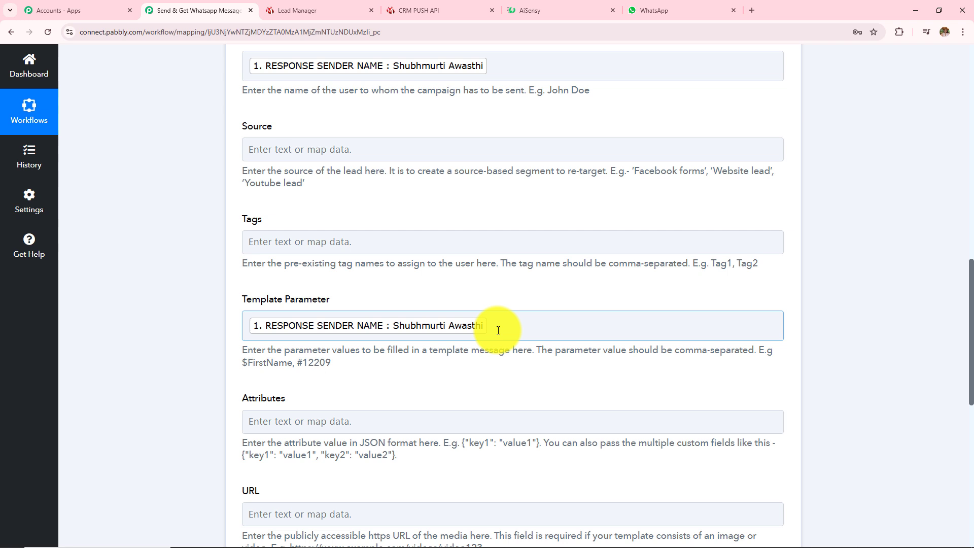
{"action": "left_click", "coordinate": [498, 330]}
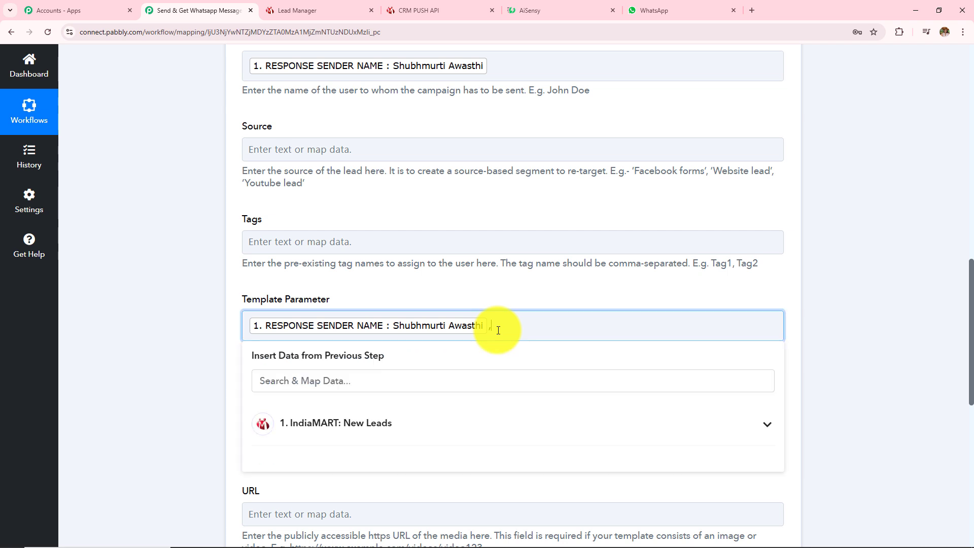
{"action": "type", "text": ","}
{"action": "left_click", "coordinate": [178, 321]}
Leave Attributes, URL and FileName empty, save the template message action with a test request, and inspect the response
{"action": "scroll", "coordinate": [544, 334], "scroll_direction": "down", "scroll_amount": 1}
{"action": "scroll", "coordinate": [545, 334], "scroll_direction": "down", "scroll_amount": 4}
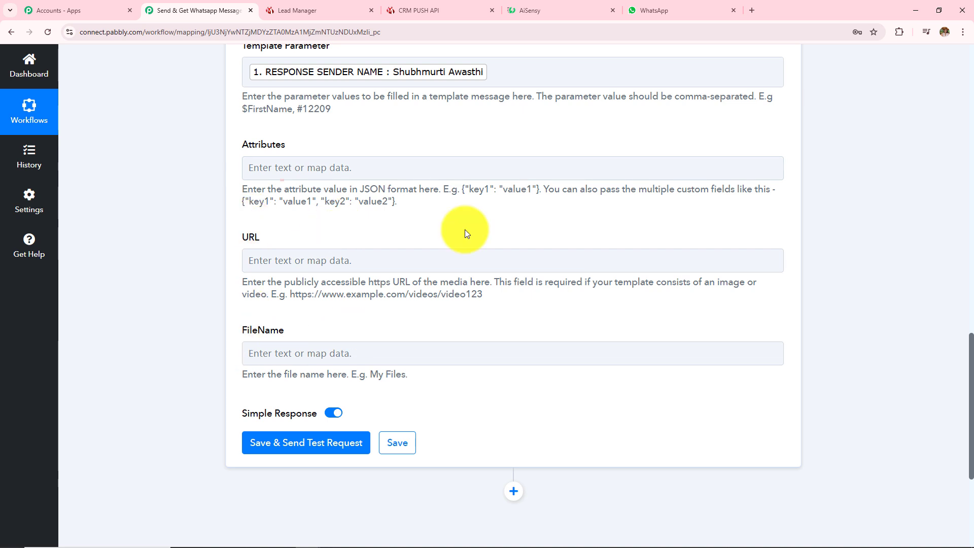
{"action": "left_click_drag", "start_coordinate": [273, 212], "coordinate": [498, 376]}
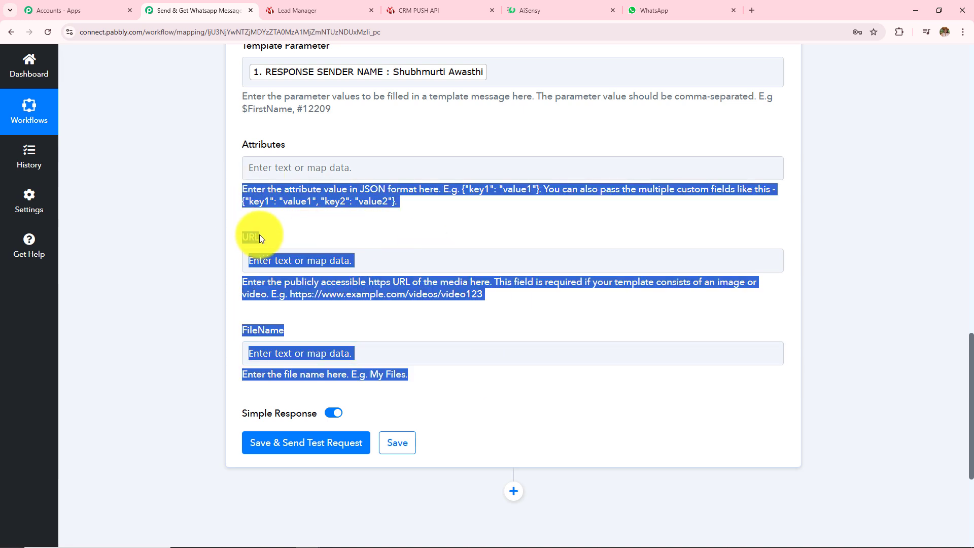
{"action": "left_click", "coordinate": [169, 262]}
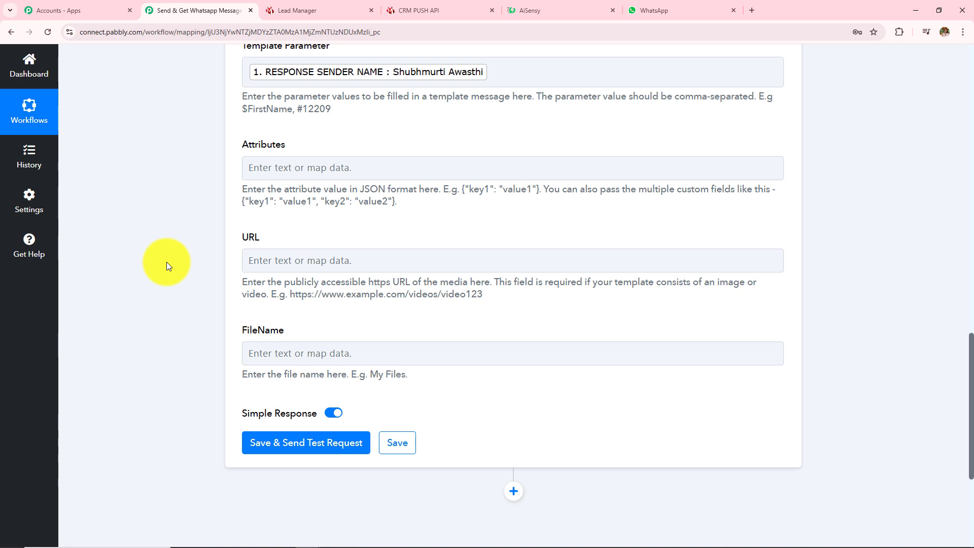
{"action": "left_click", "coordinate": [315, 443]}
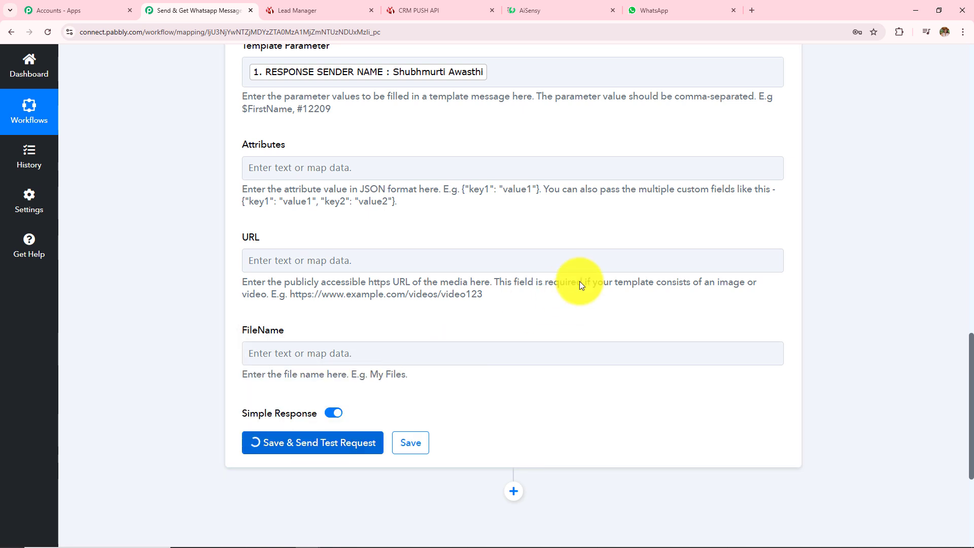
{"action": "scroll", "coordinate": [579, 281], "scroll_direction": "down", "scroll_amount": 4}
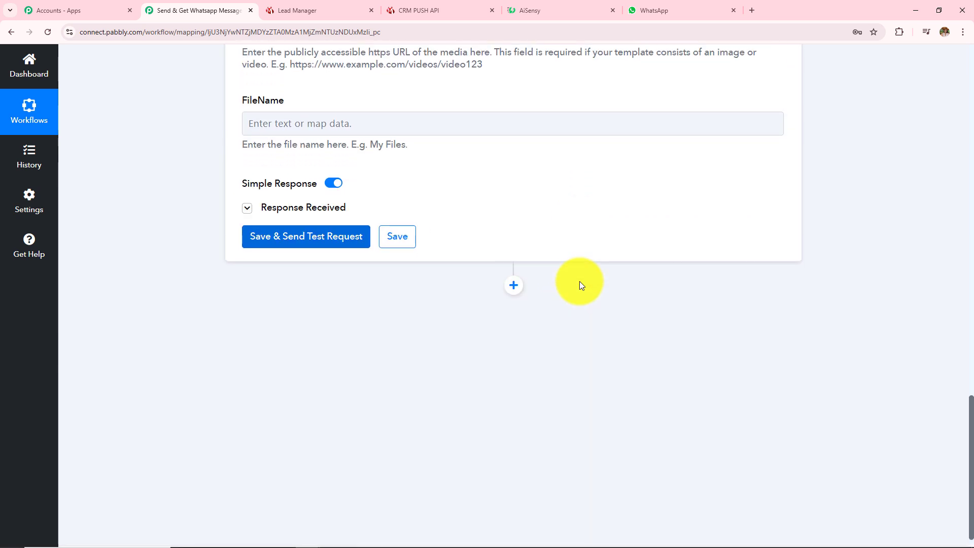
{"action": "left_click", "coordinate": [569, 260]}
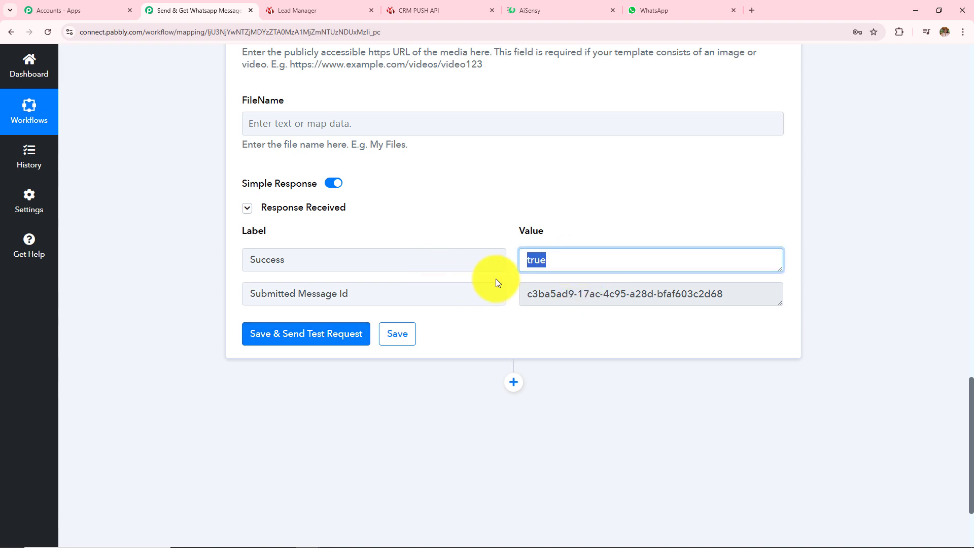
{"action": "left_click_drag", "start_coordinate": [291, 264], "coordinate": [128, 274]}
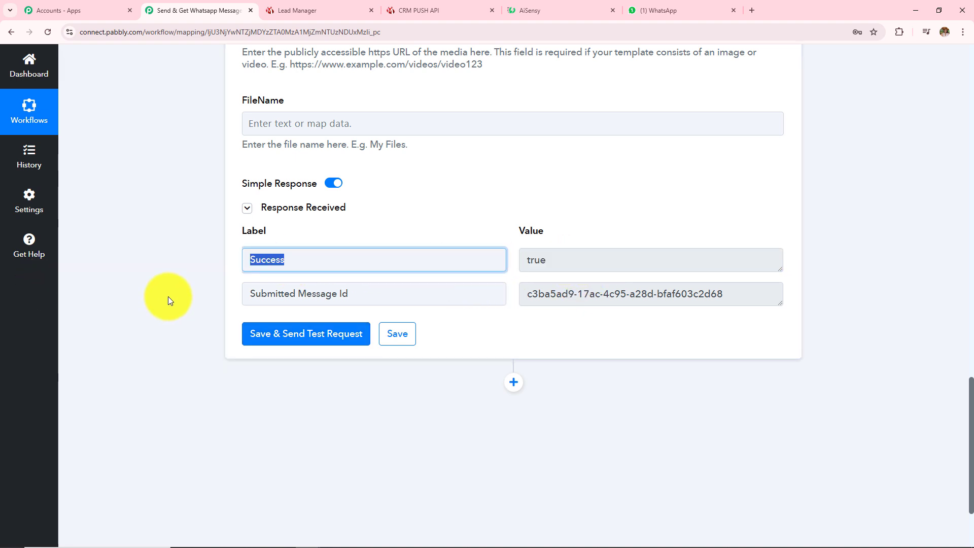
{"action": "left_click", "coordinate": [166, 283]}
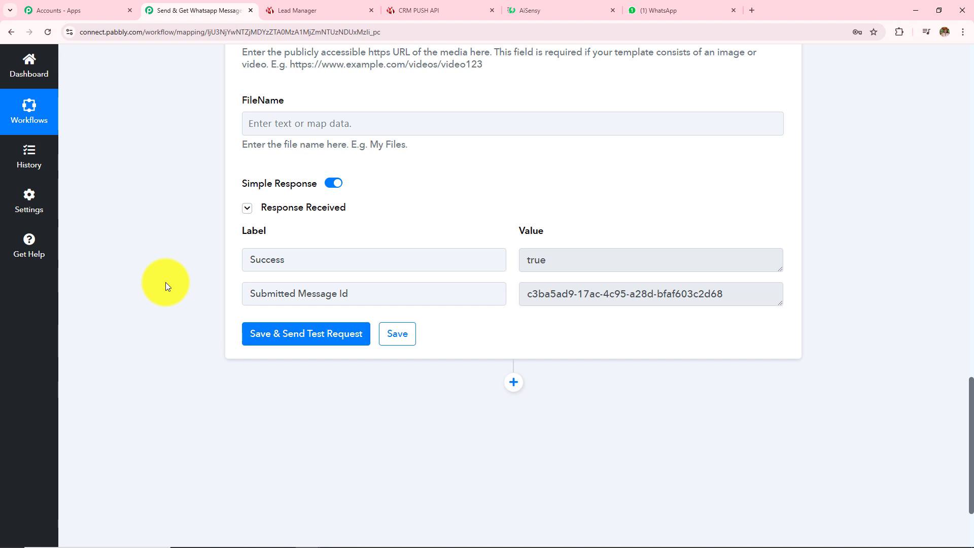
Switch to WhatsApp and read the greeting name and message body received in the AiSensy chat
{"action": "left_click", "coordinate": [662, 10]}
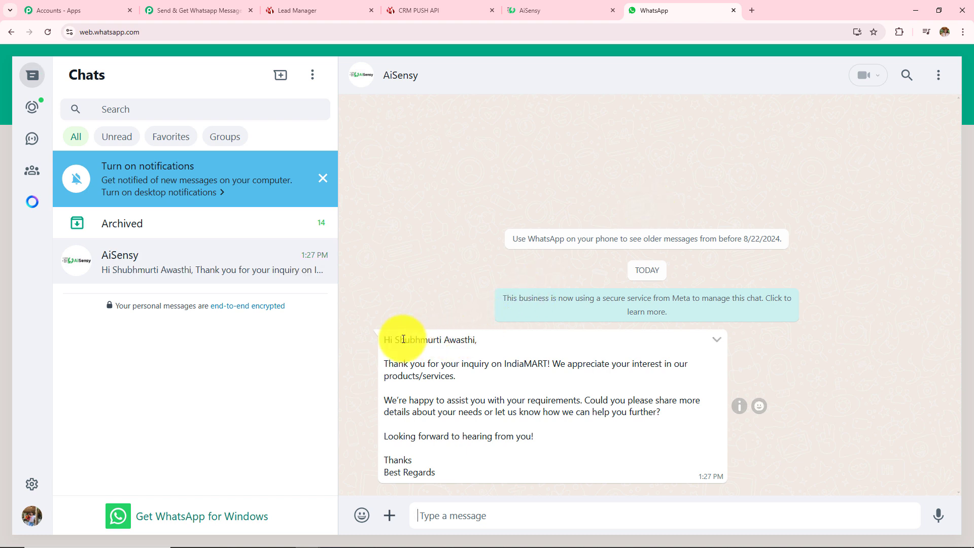
{"action": "left_click_drag", "start_coordinate": [394, 340], "coordinate": [475, 321]}
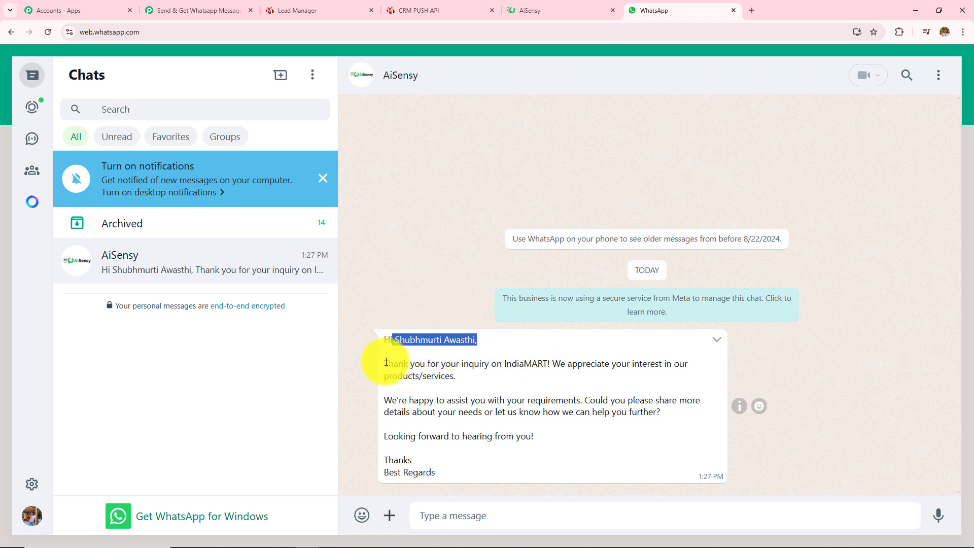
{"action": "left_click_drag", "start_coordinate": [385, 363], "coordinate": [514, 474]}
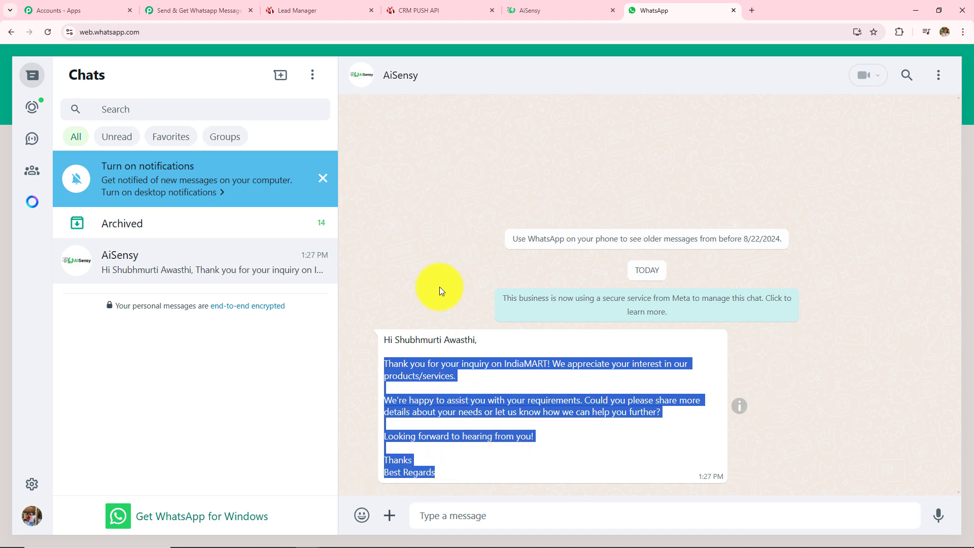
Return to the Pabbly Connect workflow and add a second WhatsApp by AiSensy action with the Send Template Message event
{"action": "left_click", "coordinate": [197, 9]}
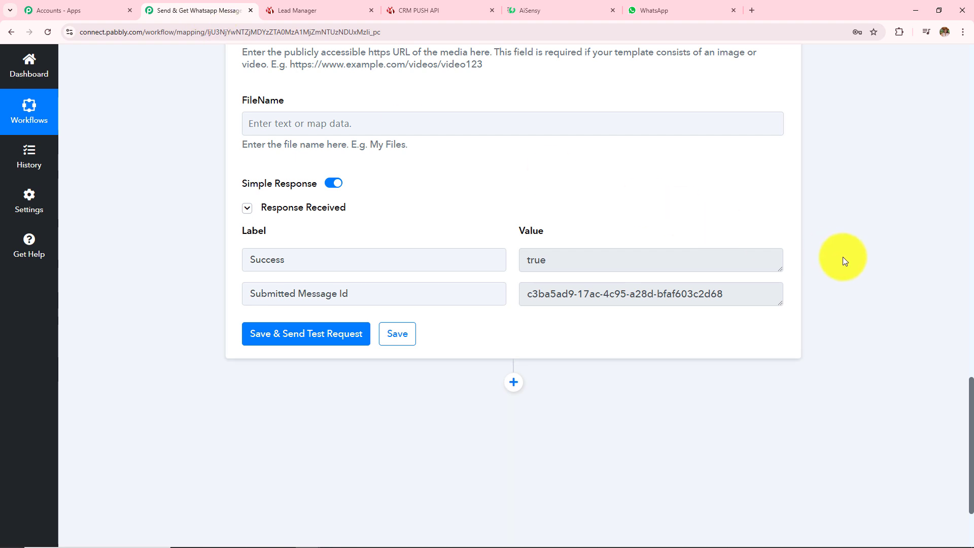
{"action": "scroll", "coordinate": [845, 257], "scroll_direction": "down", "scroll_amount": 2}
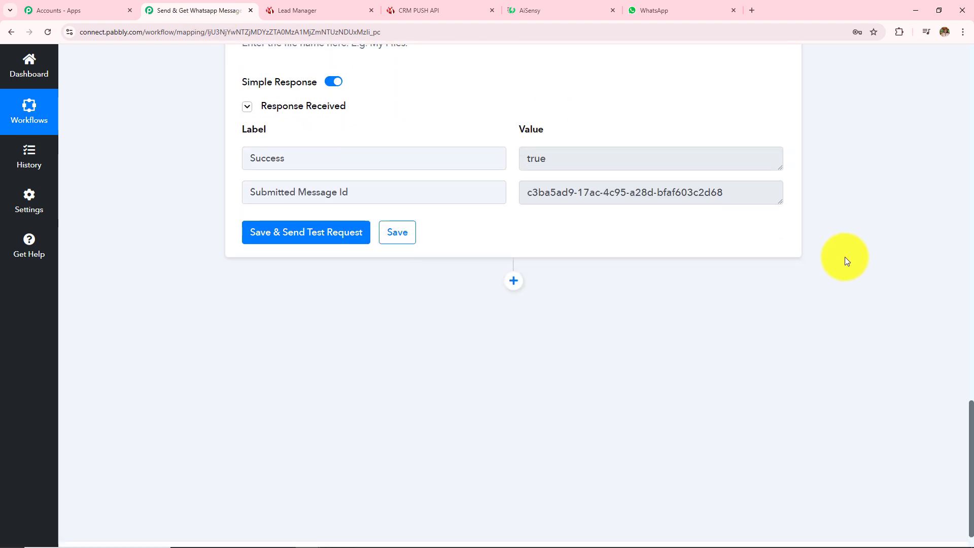
{"action": "left_click", "coordinate": [513, 283]}
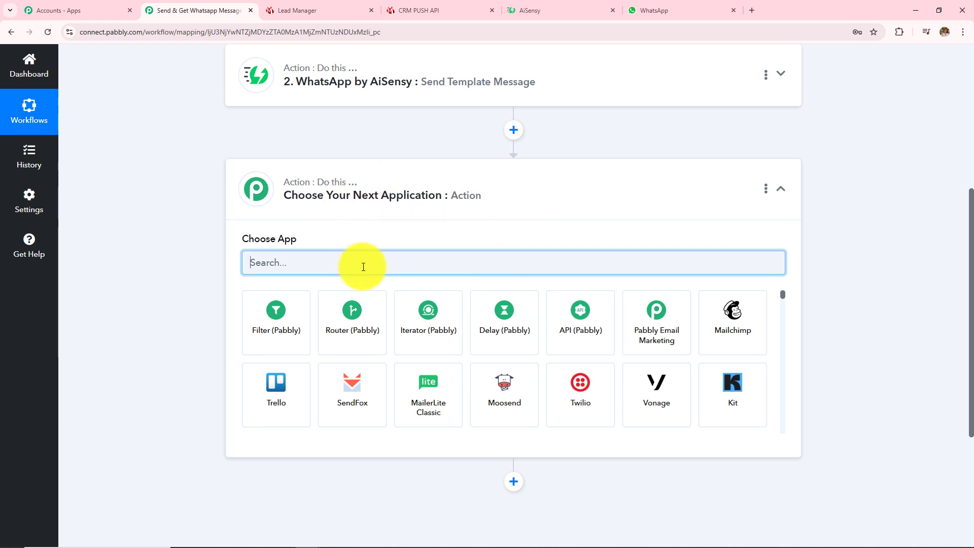
{"action": "type", "text": "Aise"}
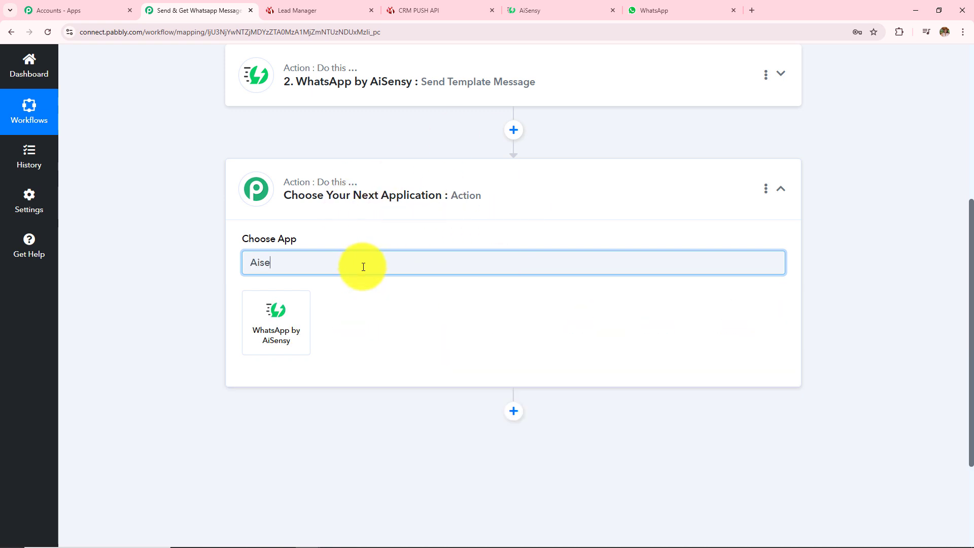
{"action": "left_click", "coordinate": [276, 331]}
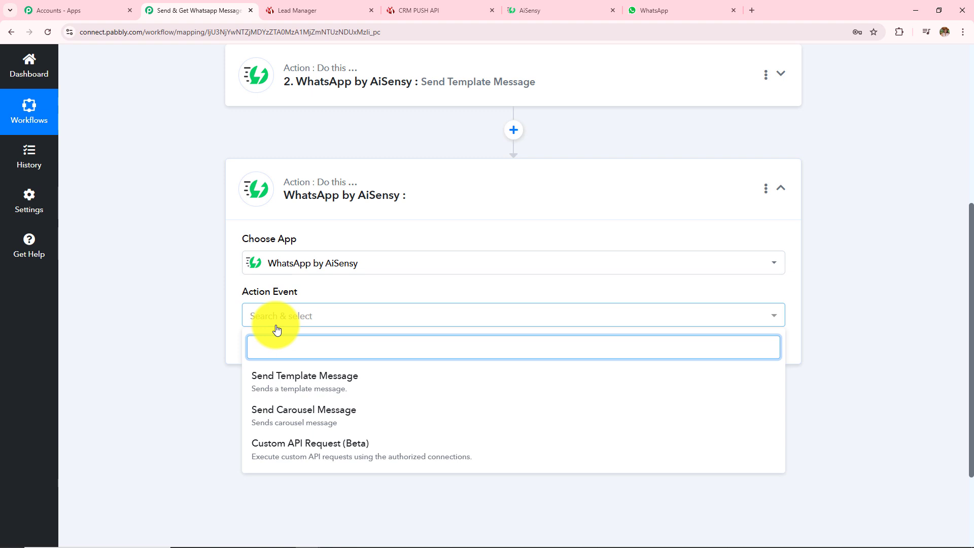
{"action": "left_click", "coordinate": [299, 379]}
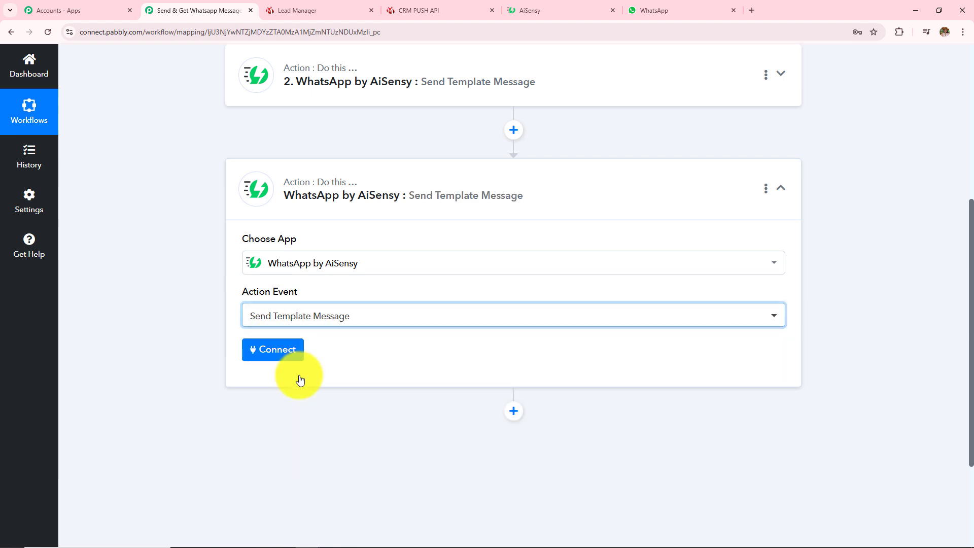
Connect the new action using the existing connection WhatsApp by AiSensy #24
{"action": "left_click", "coordinate": [279, 353]}
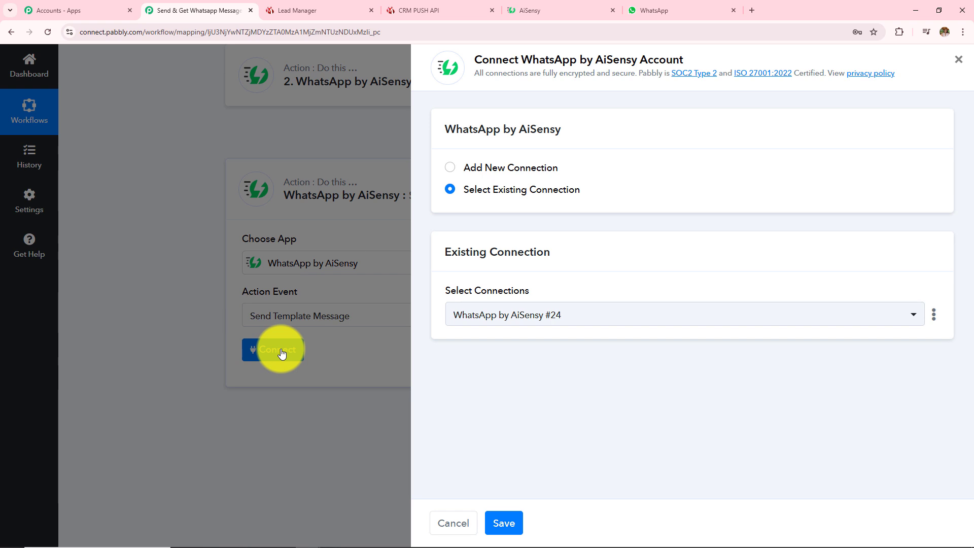
{"action": "left_click", "coordinate": [501, 523]}
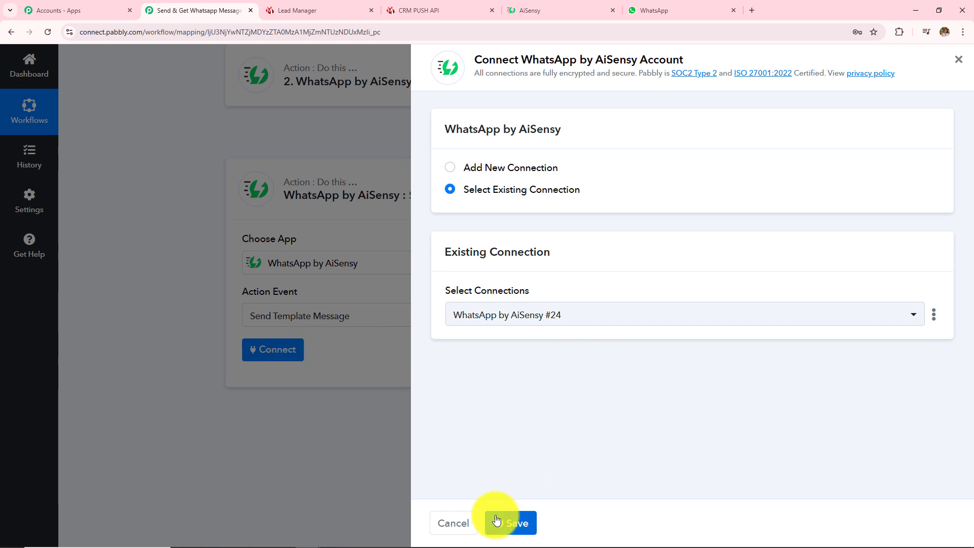
{"action": "scroll", "coordinate": [586, 330], "scroll_direction": "down", "scroll_amount": 2}
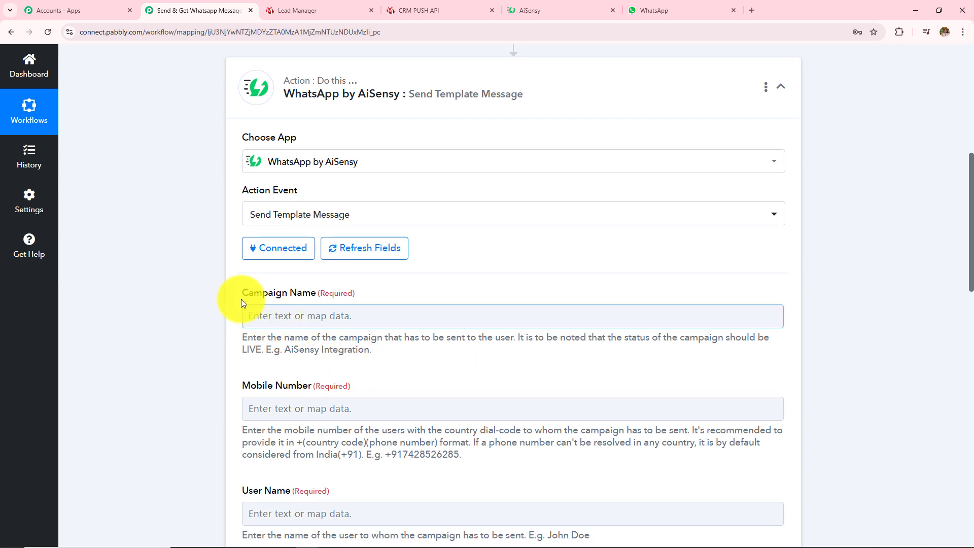
Note the required Campaign Name field, switch to AiSensy, and examine the lead details in the indiamartreceive3 template message
{"action": "left_click_drag", "start_coordinate": [241, 293], "coordinate": [354, 293]}
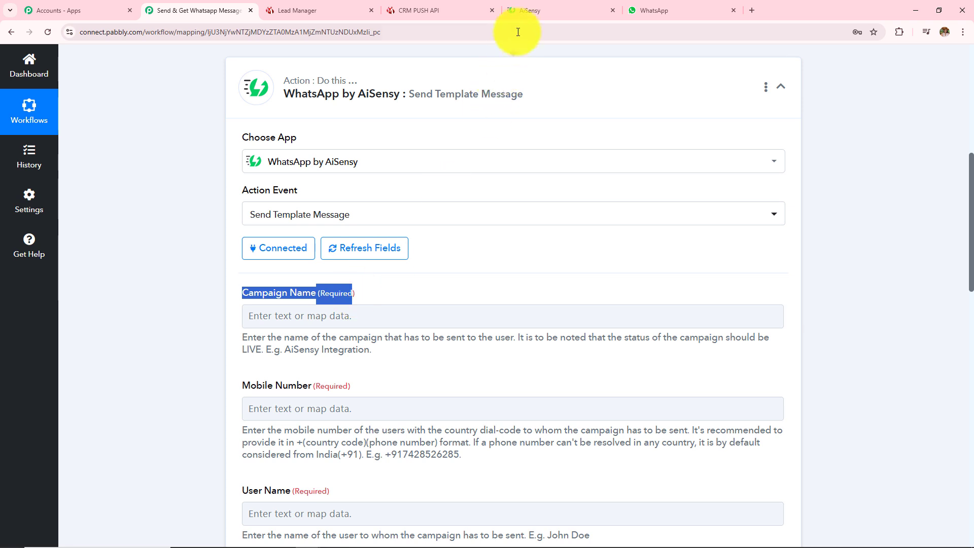
{"action": "left_click", "coordinate": [529, 9]}
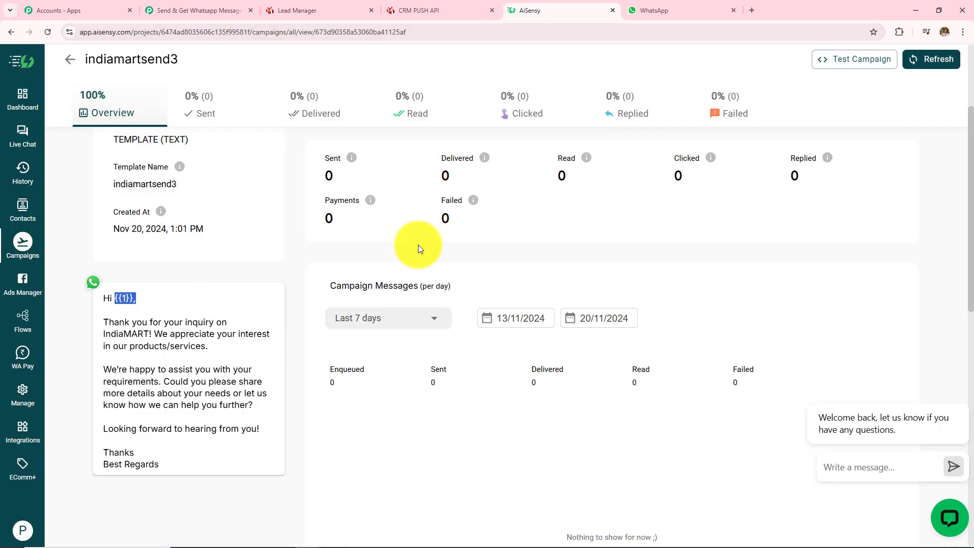
{"action": "left_click", "coordinate": [11, 31]}
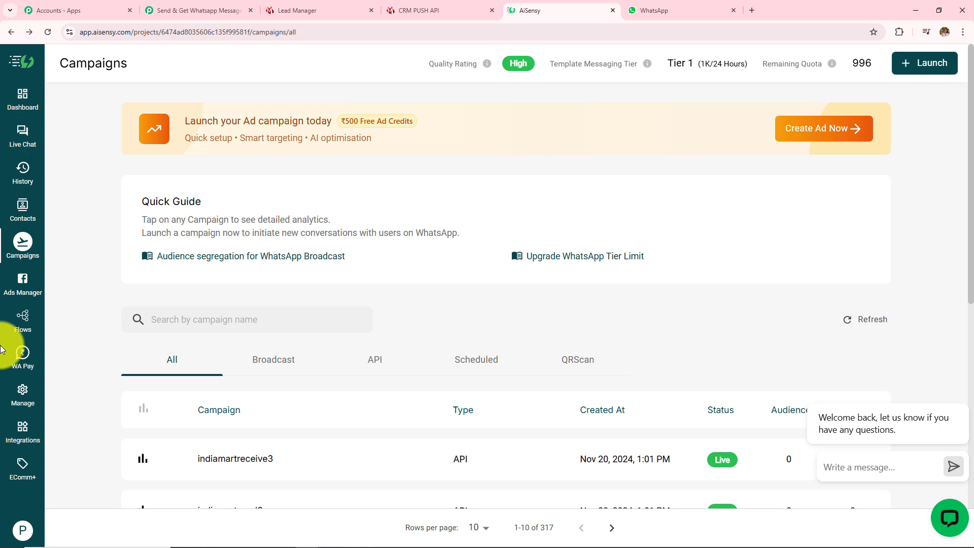
{"action": "left_click", "coordinate": [23, 391]}
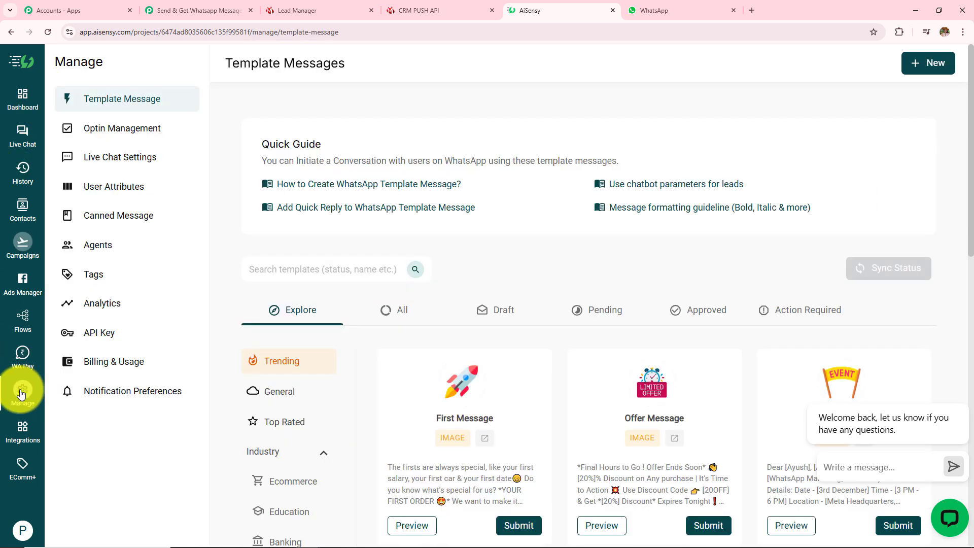
{"action": "left_click", "coordinate": [402, 311]}
{"action": "scroll", "coordinate": [445, 352], "scroll_direction": "down", "scroll_amount": 3}
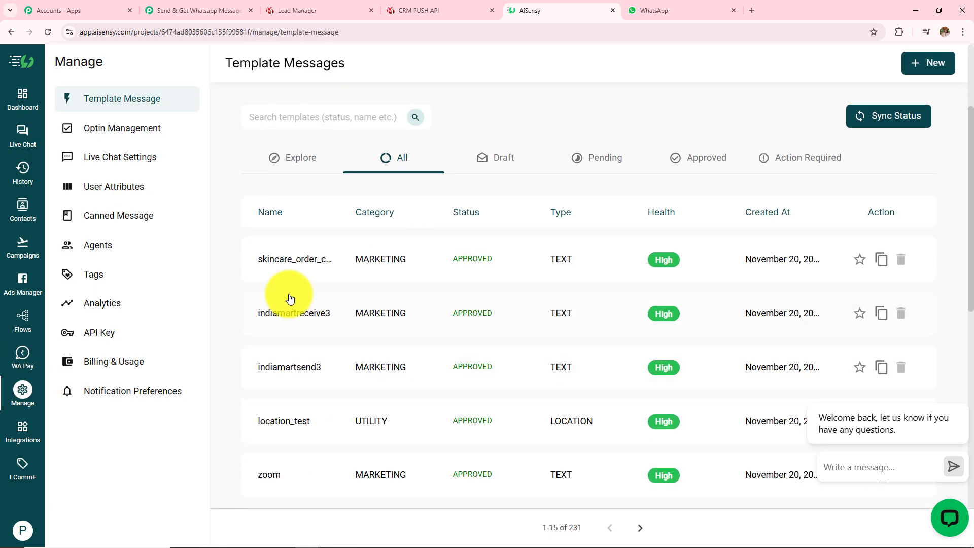
{"action": "left_click", "coordinate": [301, 320]}
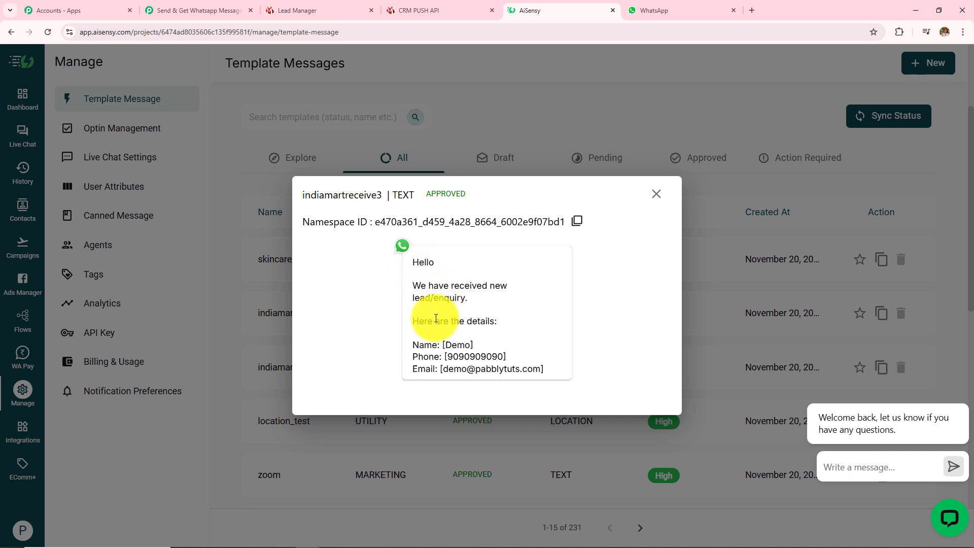
{"action": "left_click_drag", "start_coordinate": [412, 346], "coordinate": [599, 395]}
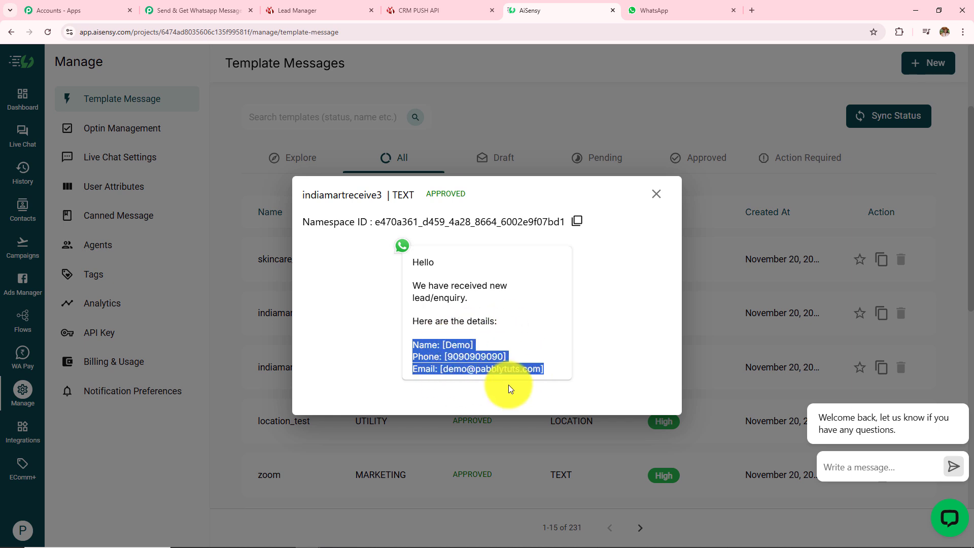
{"action": "left_click", "coordinate": [657, 194]}
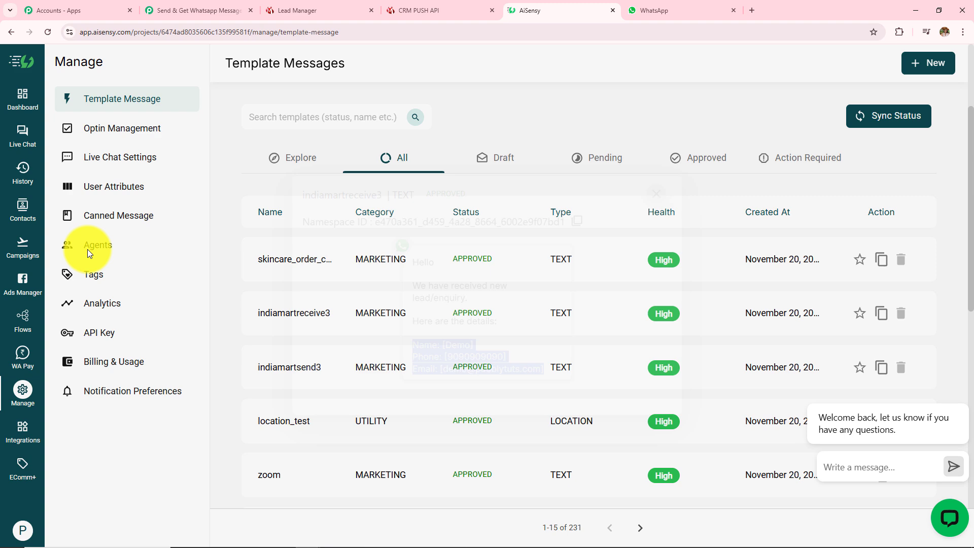
Open the indiamartreceive3 campaign in AiSensy and review its message with the {{1}}, {{2}} and {{3}} variables
{"action": "left_click", "coordinate": [14, 259]}
{"action": "scroll", "coordinate": [438, 405], "scroll_direction": "down", "scroll_amount": 2}
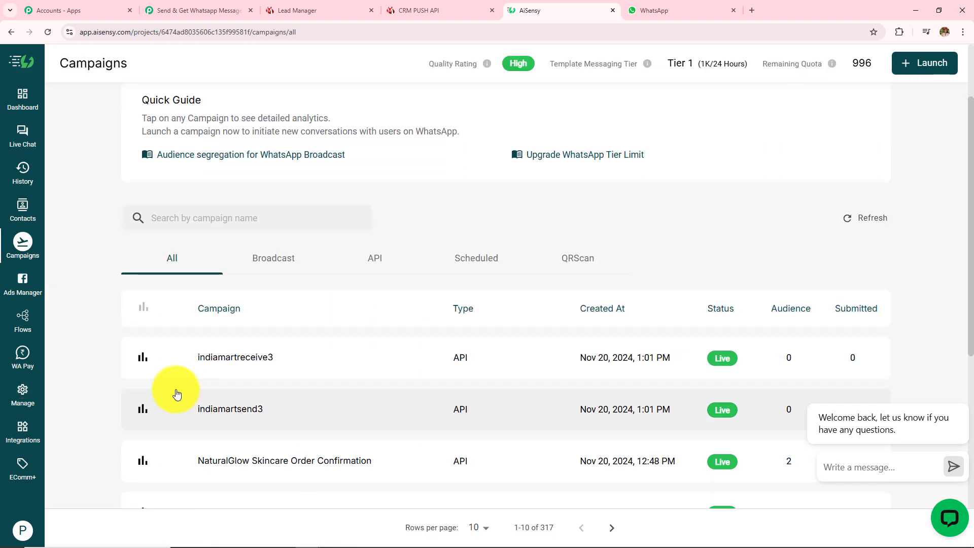
{"action": "left_click", "coordinate": [255, 375]}
{"action": "scroll", "coordinate": [344, 367], "scroll_direction": "down", "scroll_amount": 2}
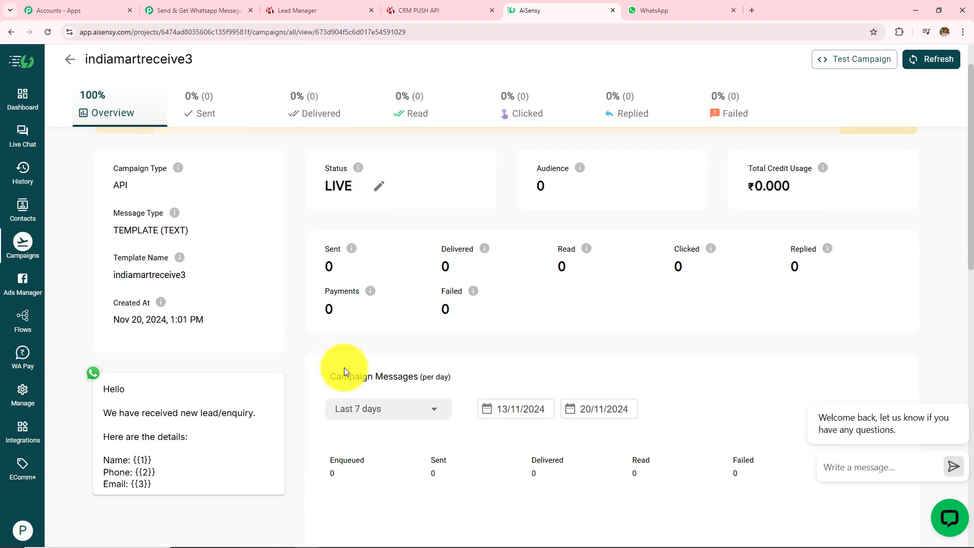
{"action": "left_click_drag", "start_coordinate": [103, 348], "coordinate": [210, 458]}
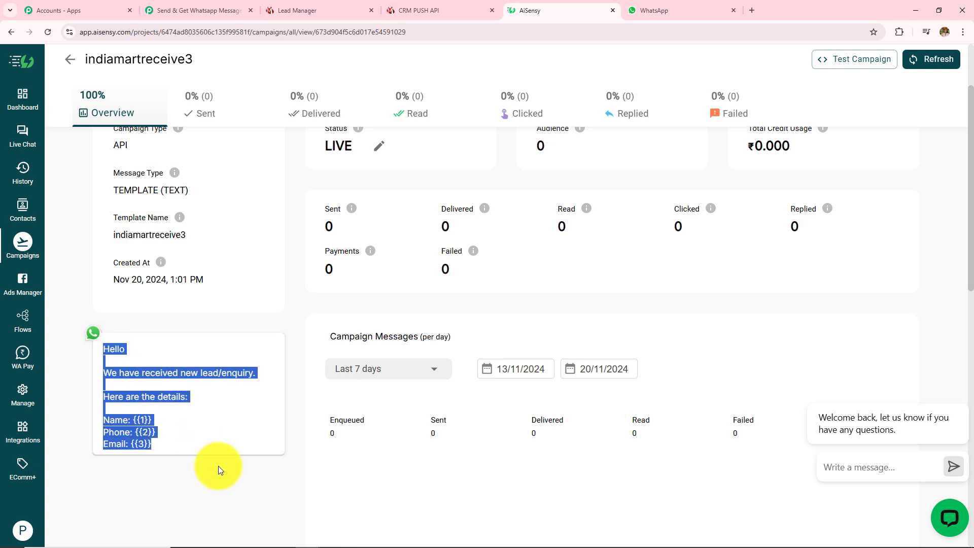
Copy the campaign name indiamartreceive3 from AiSensy and enter it as the Campaign Name of the new action in Pabbly Connect
{"action": "scroll", "coordinate": [218, 466], "scroll_direction": "up", "scroll_amount": 2}
{"action": "left_click_drag", "start_coordinate": [189, 59], "coordinate": [81, 67]}
{"action": "key", "text": "ctrl+c"}
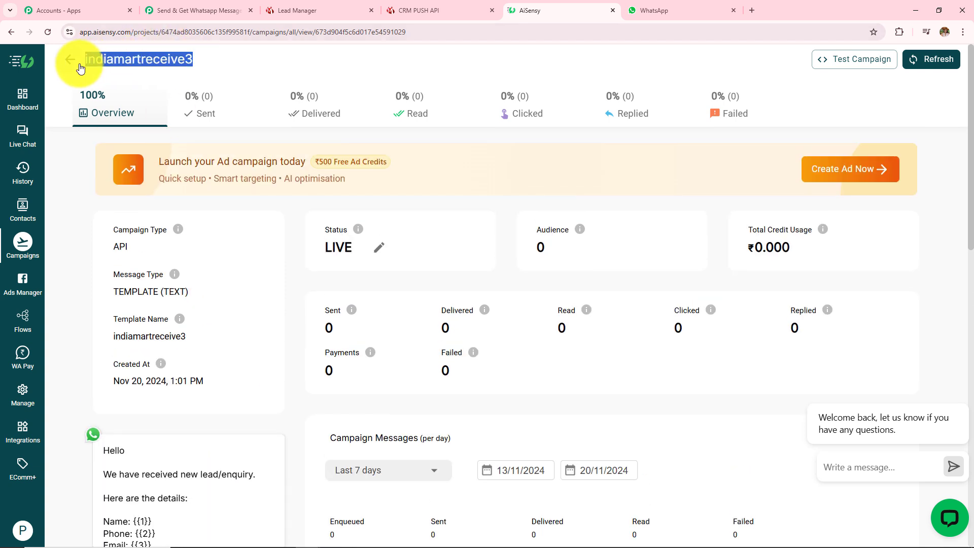
{"action": "left_click", "coordinate": [195, 10]}
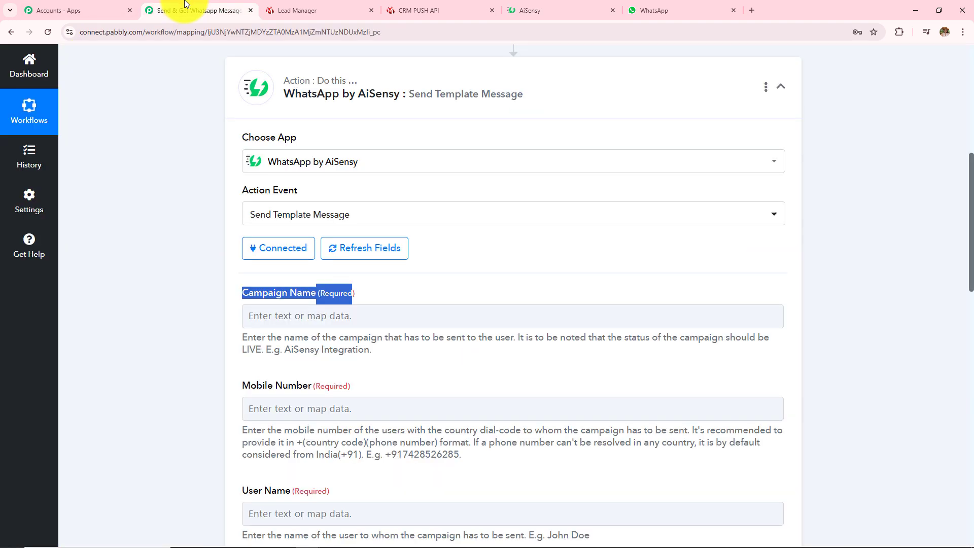
{"action": "left_click", "coordinate": [335, 320]}
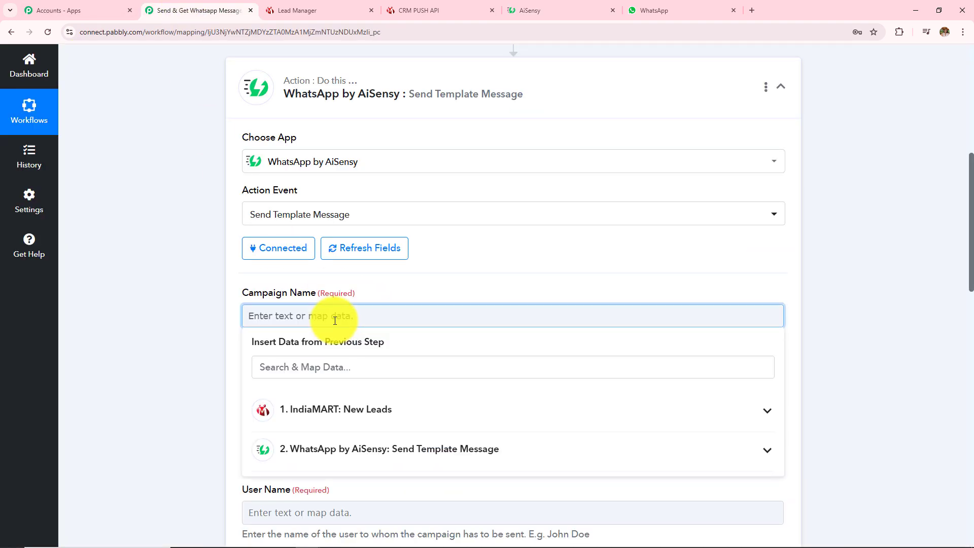
{"action": "key", "text": "ctrl+v"}
{"action": "left_click", "coordinate": [213, 316]}
Examine the new action's Mobile Number field and compare it with the AiSensy chat in WhatsApp that receives the messages
{"action": "scroll", "coordinate": [510, 348], "scroll_direction": "down", "scroll_amount": 4}
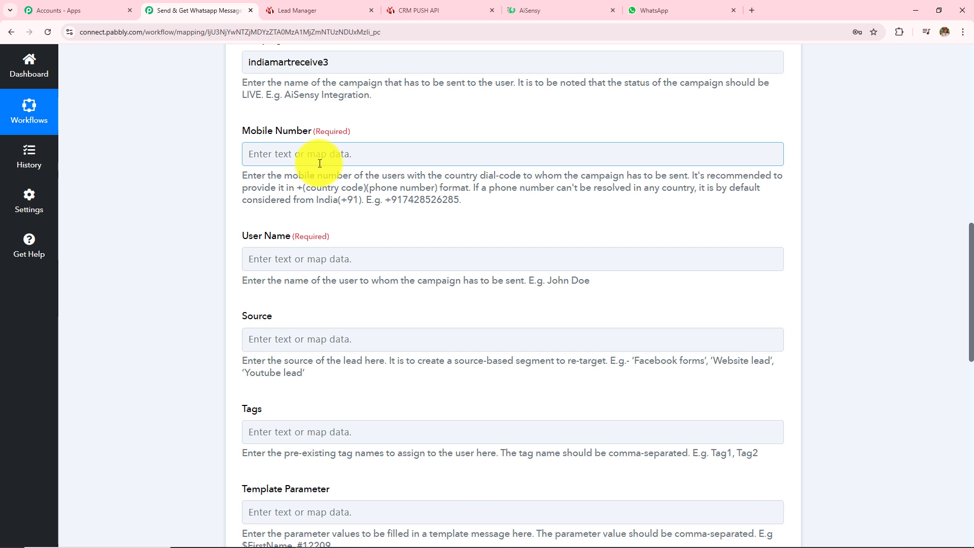
{"action": "scroll", "coordinate": [320, 163], "scroll_direction": "up", "scroll_amount": 9}
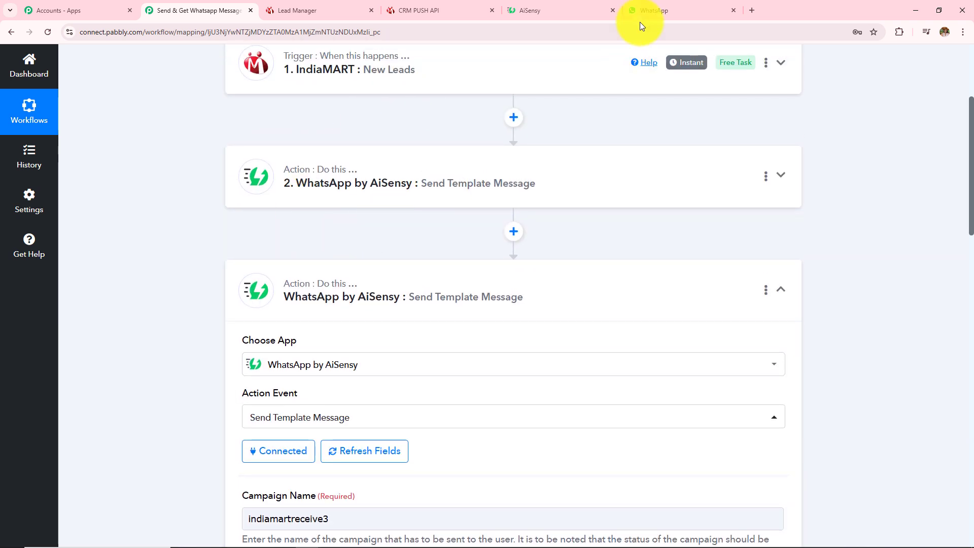
{"action": "left_click", "coordinate": [666, 9]}
{"action": "left_click", "coordinate": [501, 264]}
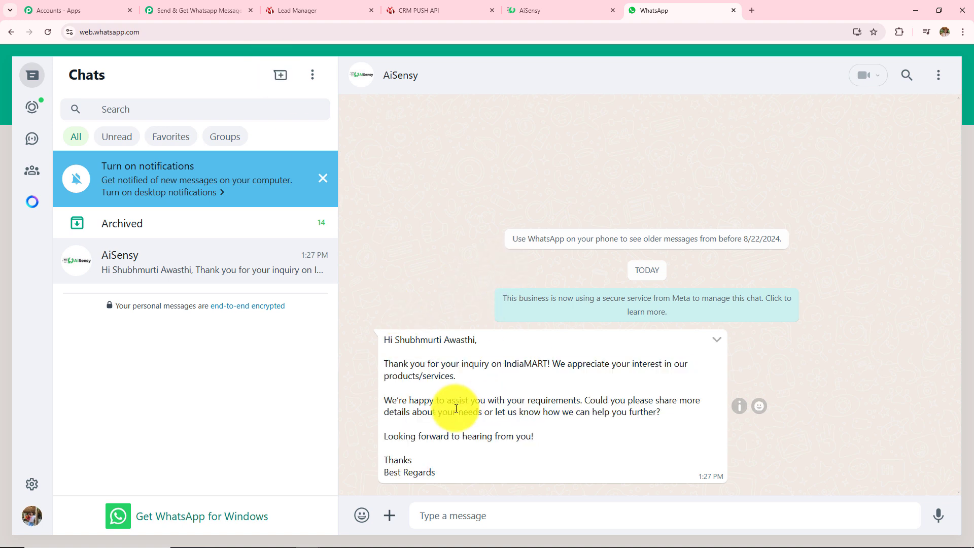
{"action": "left_click", "coordinate": [192, 10]}
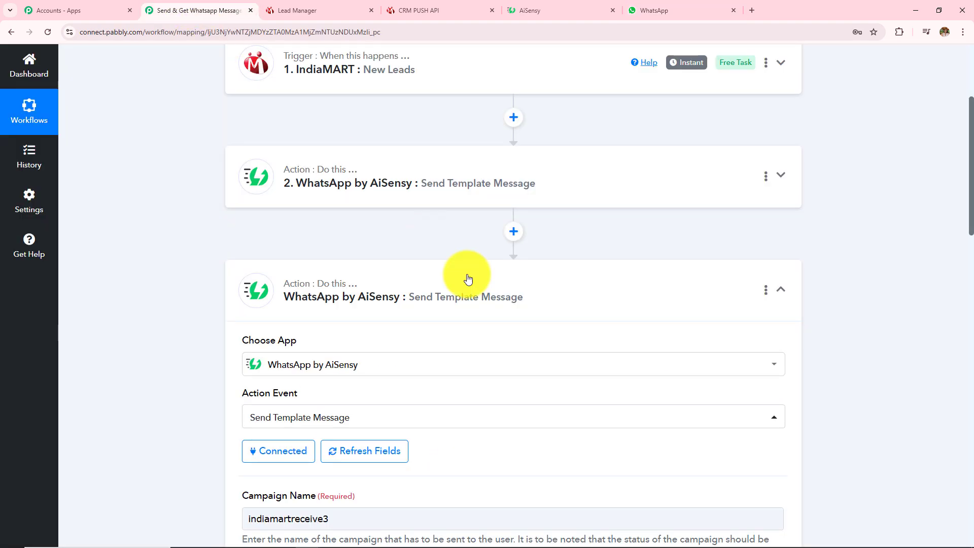
{"action": "scroll", "coordinate": [463, 277], "scroll_direction": "down", "scroll_amount": 5}
{"action": "scroll", "coordinate": [365, 394], "scroll_direction": "down", "scroll_amount": 2}
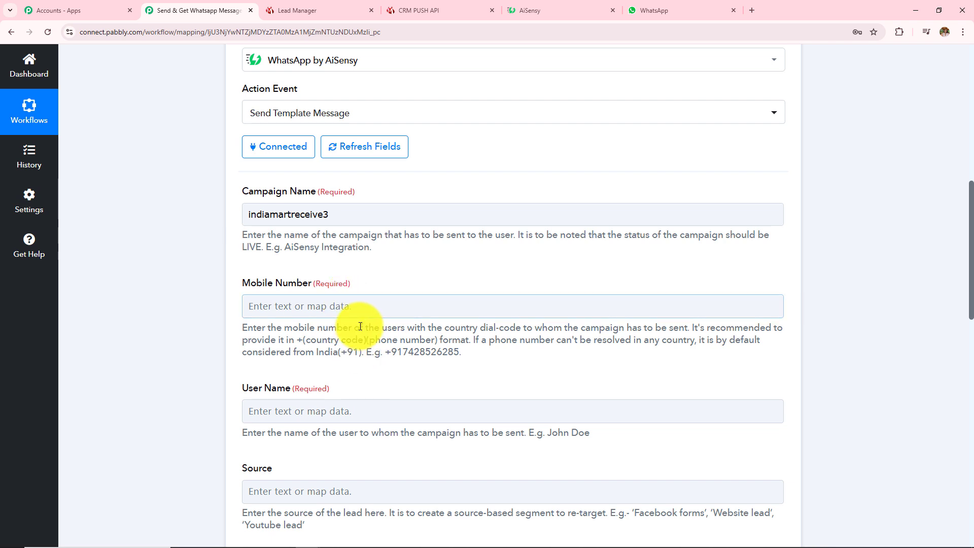
{"action": "left_click", "coordinate": [678, 9]}
{"action": "left_click", "coordinate": [195, 10]}
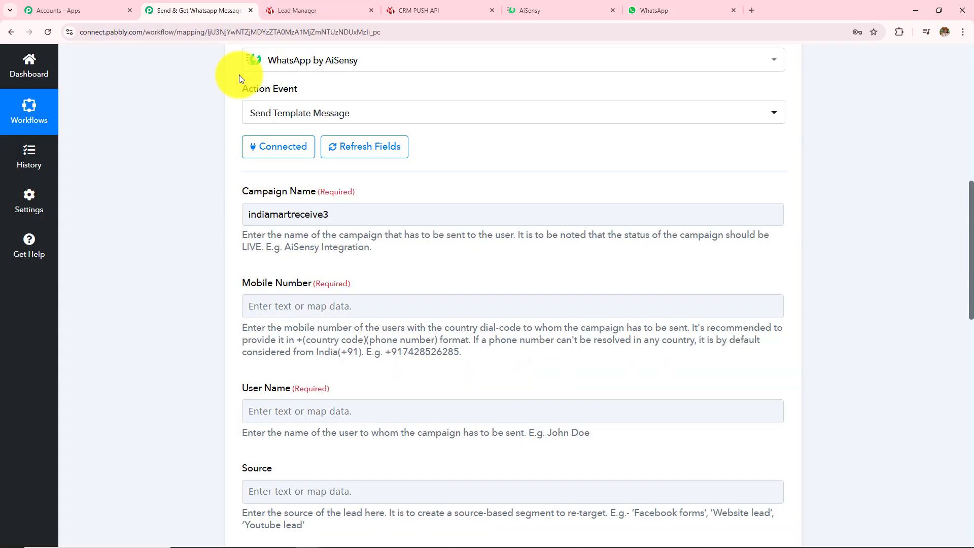
Set the User Name of the new AiSensy action to Test
{"action": "scroll", "coordinate": [344, 309], "scroll_direction": "down", "scroll_amount": 6}
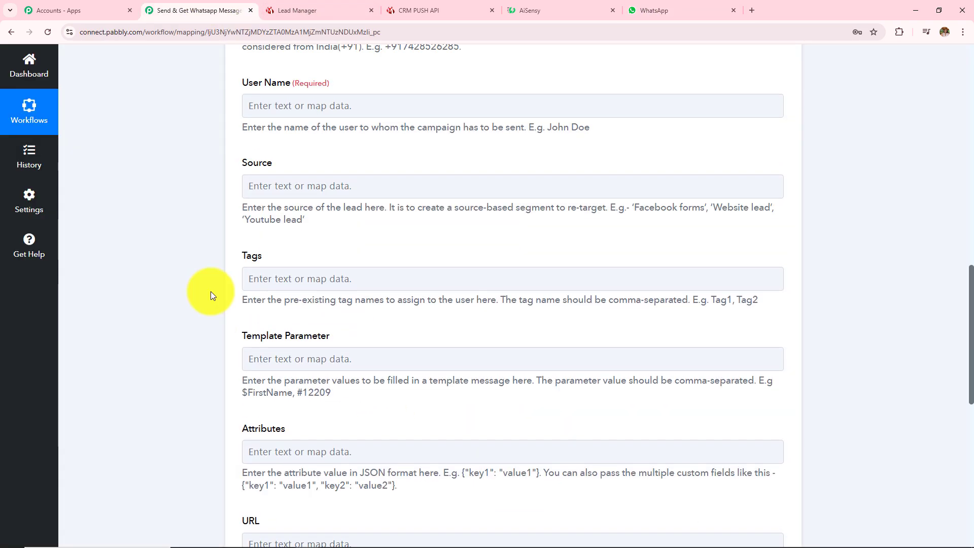
{"action": "left_click", "coordinate": [304, 116]}
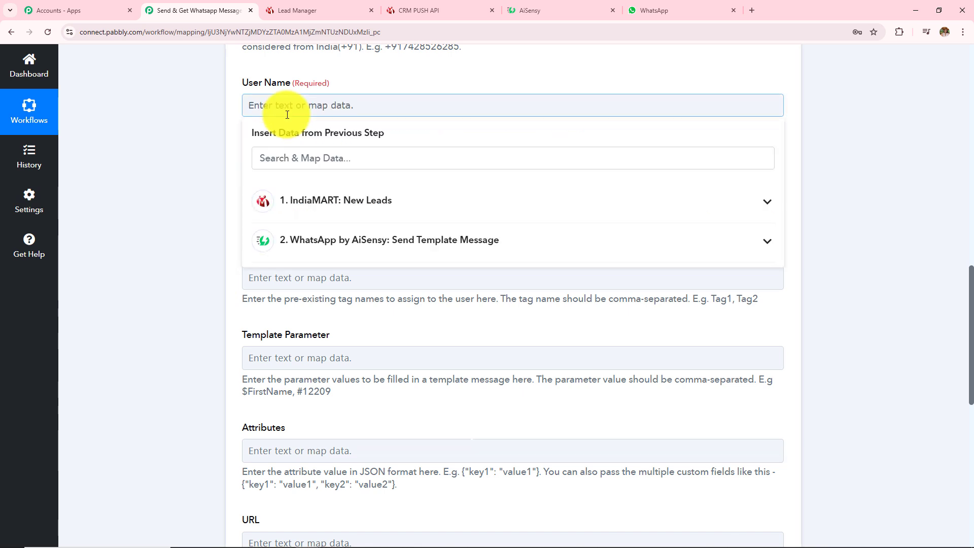
{"action": "left_click", "coordinate": [171, 206]}
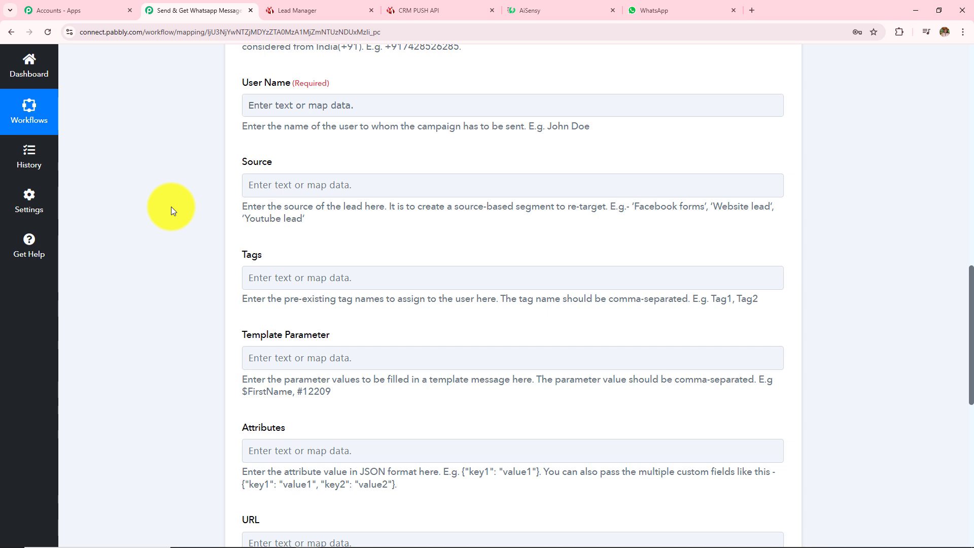
{"action": "left_click", "coordinate": [299, 106]}
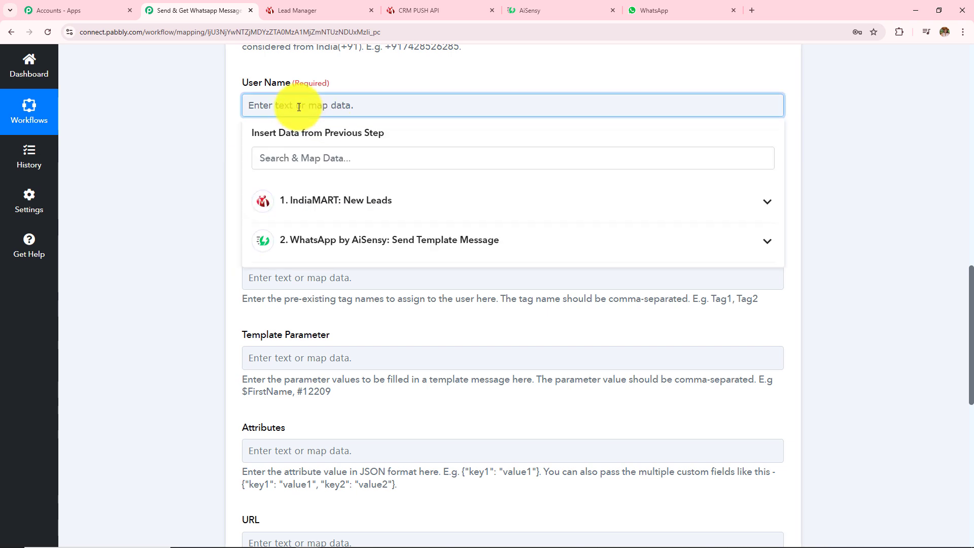
{"action": "type", "text": "Test"}
{"action": "left_click", "coordinate": [309, 80]}
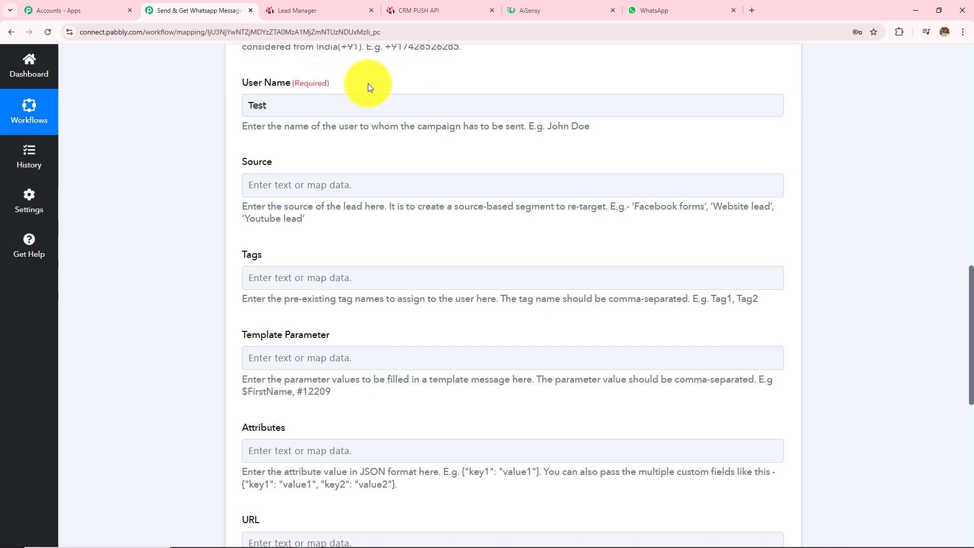
{"action": "left_click", "coordinate": [397, 116]}
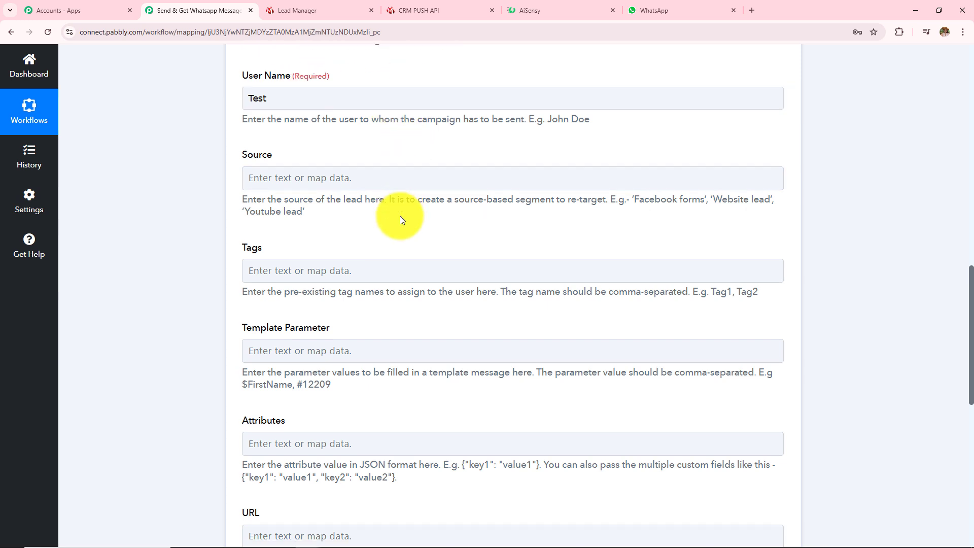
Check the message variables in AiSensy and map Template Parameter to IndiaMART's RESPONSE SENDER NAME, RESPONSE SENDER MOBILE and RESPONSE SENDER EMAIL, separated by commas
{"action": "scroll", "coordinate": [386, 241], "scroll_direction": "down", "scroll_amount": 1}
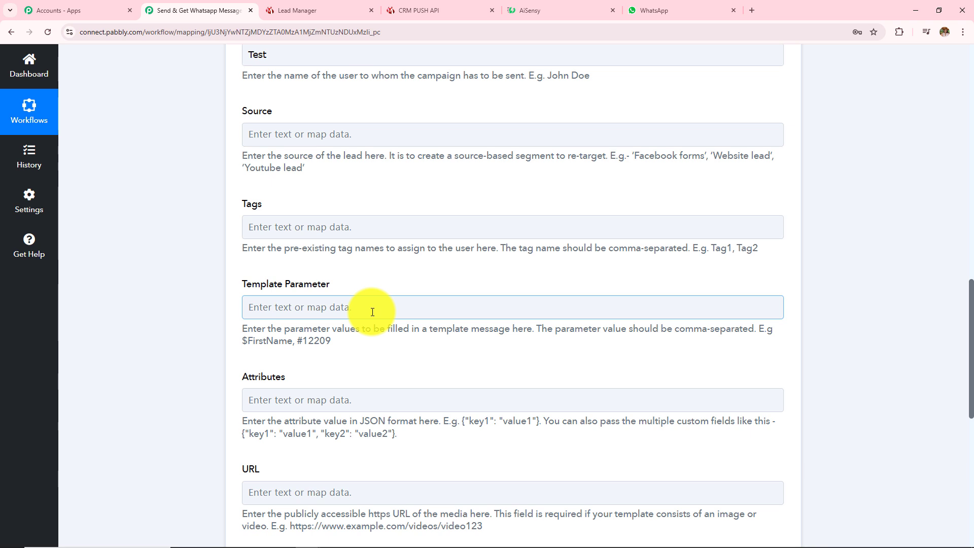
{"action": "left_click", "coordinate": [585, 6]}
{"action": "scroll", "coordinate": [365, 348], "scroll_direction": "down", "scroll_amount": 3}
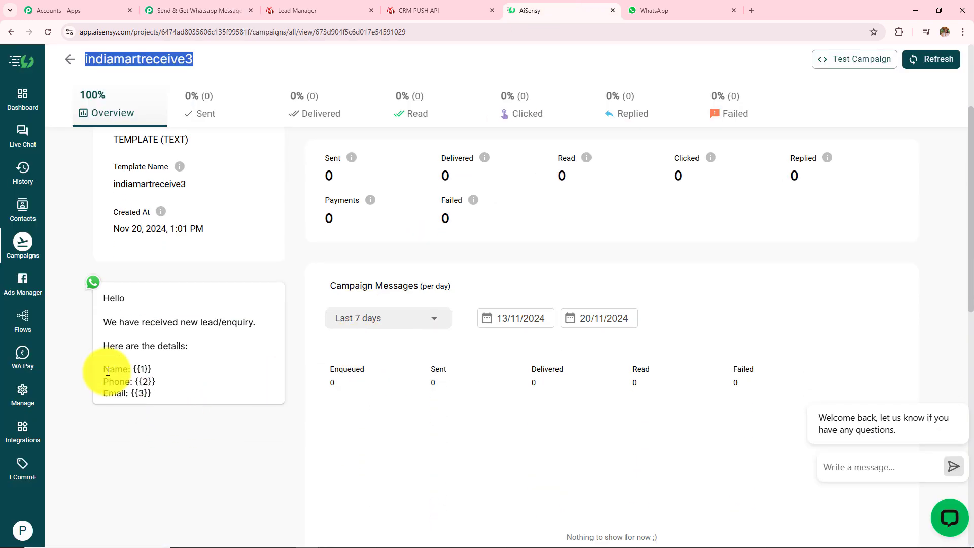
{"action": "left_click_drag", "start_coordinate": [101, 374], "coordinate": [203, 427]}
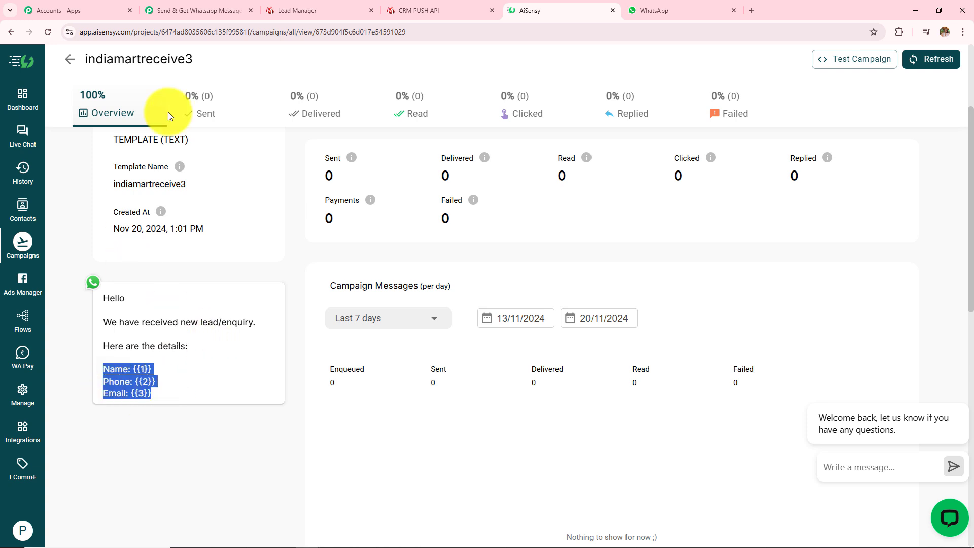
{"action": "left_click", "coordinate": [231, 7]}
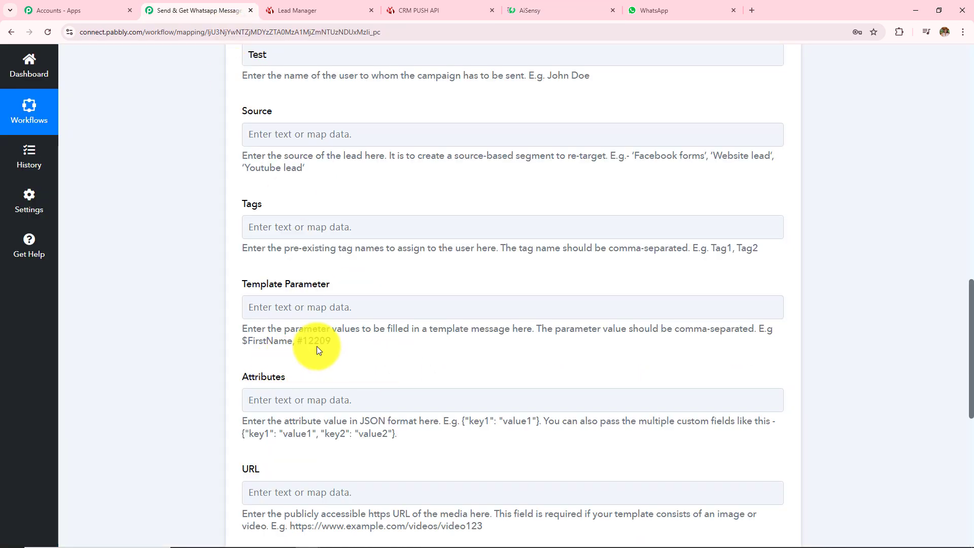
{"action": "left_click", "coordinate": [336, 310]}
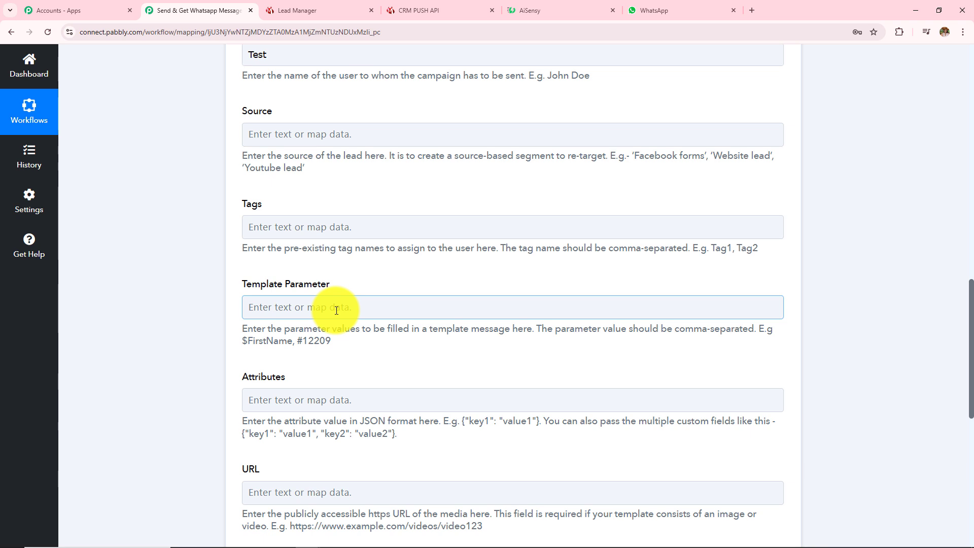
{"action": "left_click", "coordinate": [336, 310]}
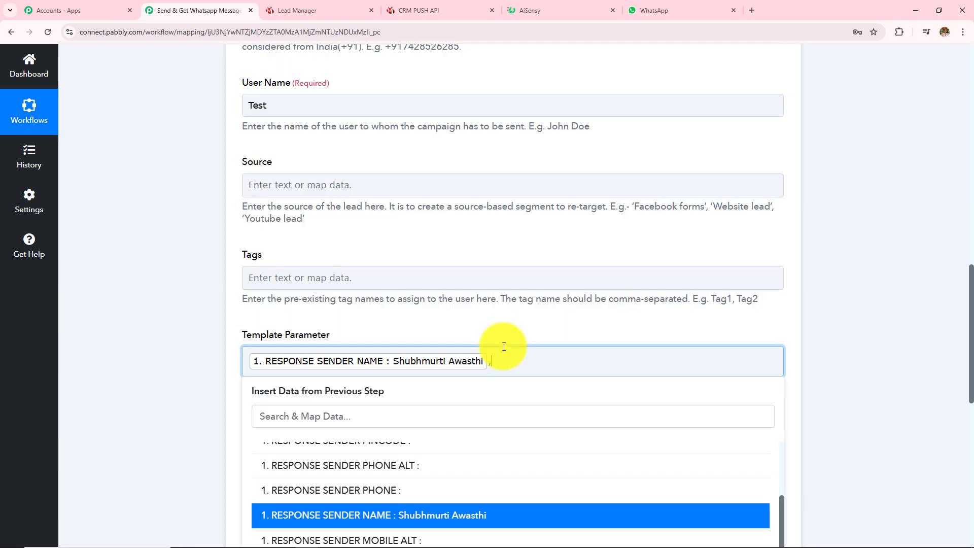
{"action": "left_click", "coordinate": [536, 5]}
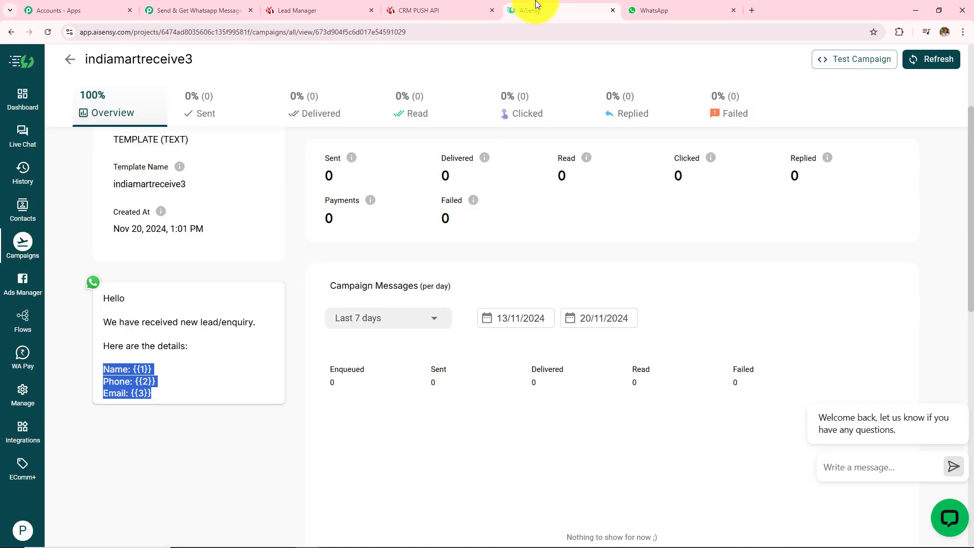
{"action": "left_click", "coordinate": [213, 11]}
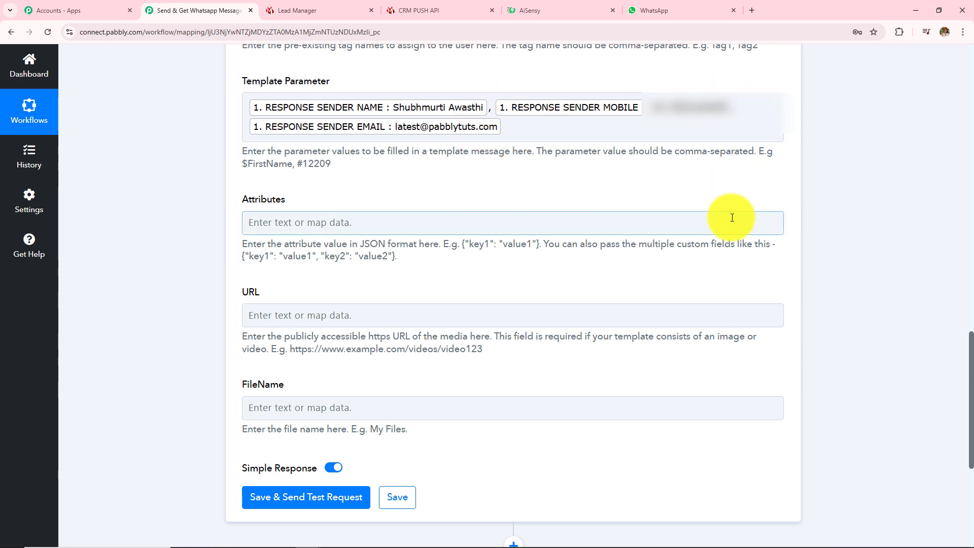
Leave Attributes, URL and FileName empty, save the action with a test request, and inspect the Success and Submitted Message Id values
{"action": "left_click_drag", "start_coordinate": [390, 431], "coordinate": [203, 303]}
{"action": "left_click", "coordinate": [202, 303]}
{"action": "left_click_drag", "start_coordinate": [230, 197], "coordinate": [373, 402]}
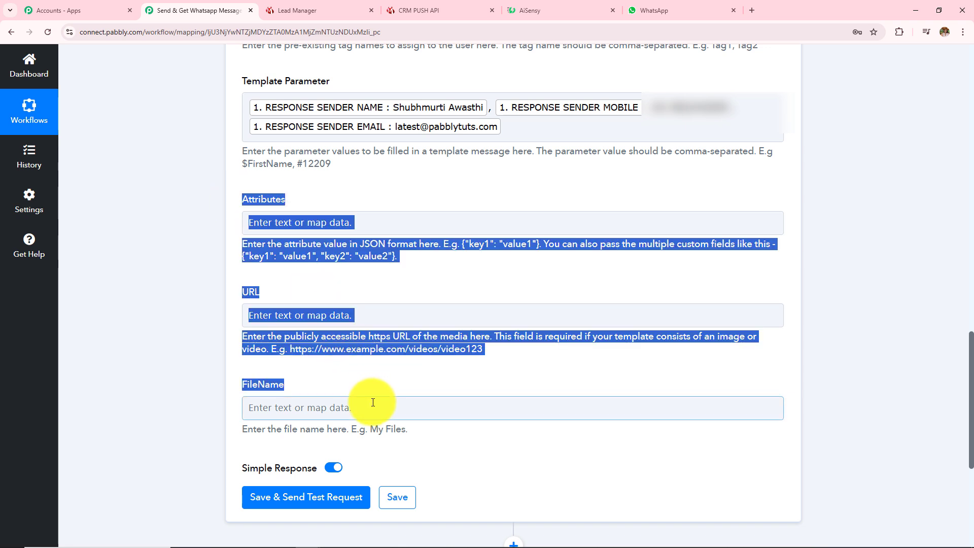
{"action": "left_click", "coordinate": [303, 502]}
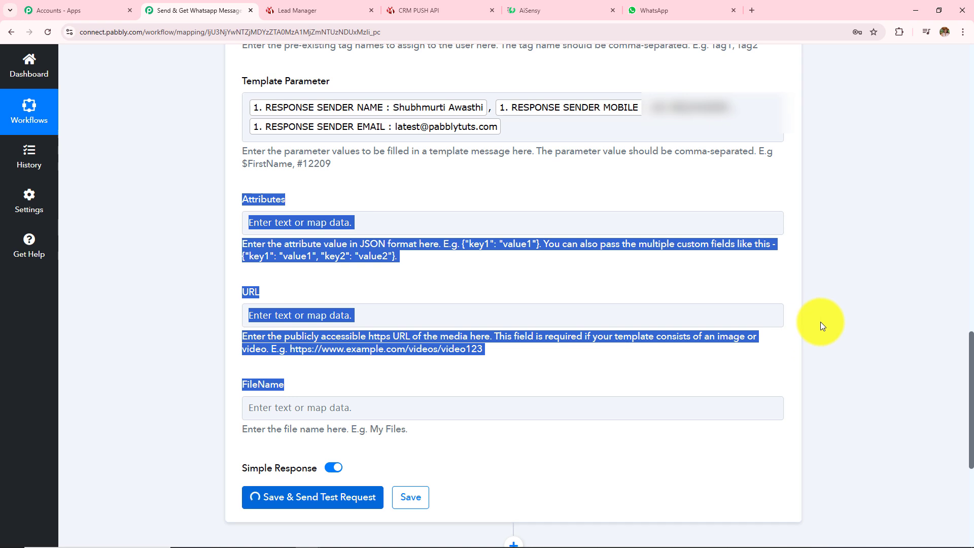
{"action": "scroll", "coordinate": [820, 322], "scroll_direction": "down", "scroll_amount": 4}
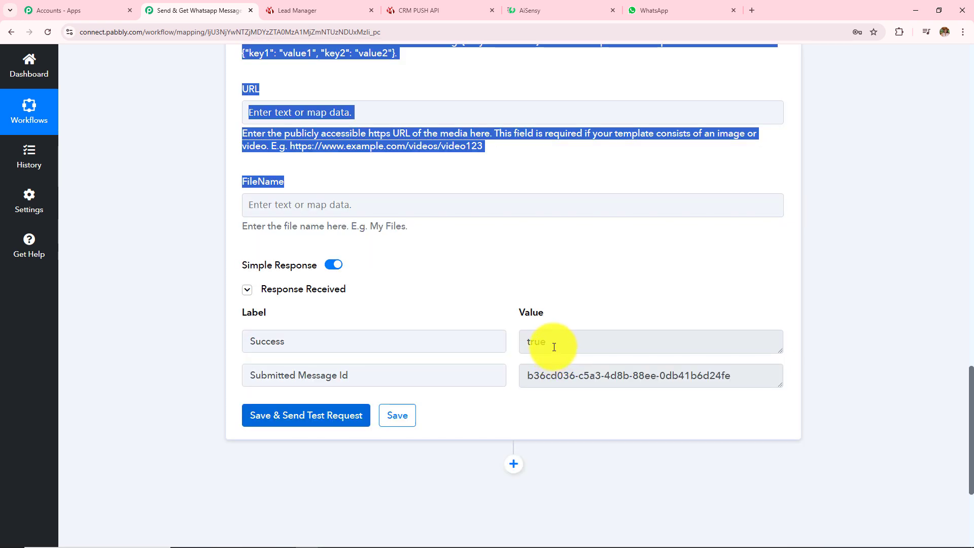
{"action": "left_click", "coordinate": [554, 347]}
{"action": "left_click", "coordinate": [678, 375]}
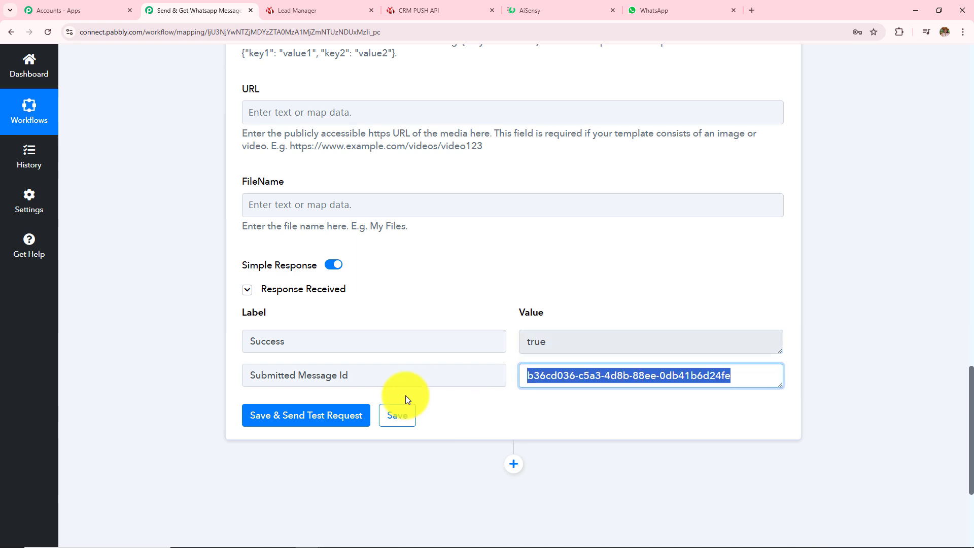
{"action": "left_click", "coordinate": [909, 298]}
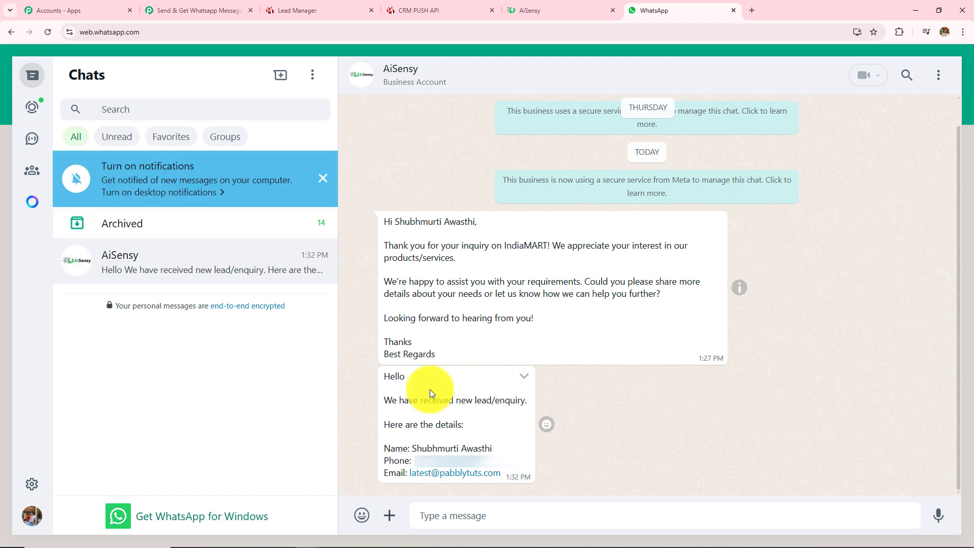
Check the new lead/enquiry message in the AiSensy chat in WhatsApp, including its name, phone and email details
{"action": "double_click", "coordinate": [394, 376]}
{"action": "left_click_drag", "start_coordinate": [472, 435], "coordinate": [512, 471]}
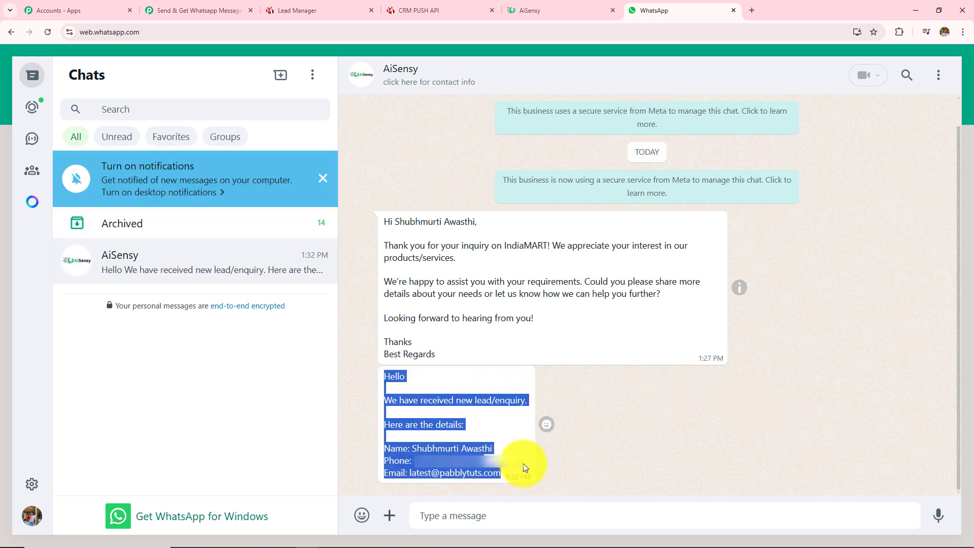
{"action": "left_click", "coordinate": [662, 423]}
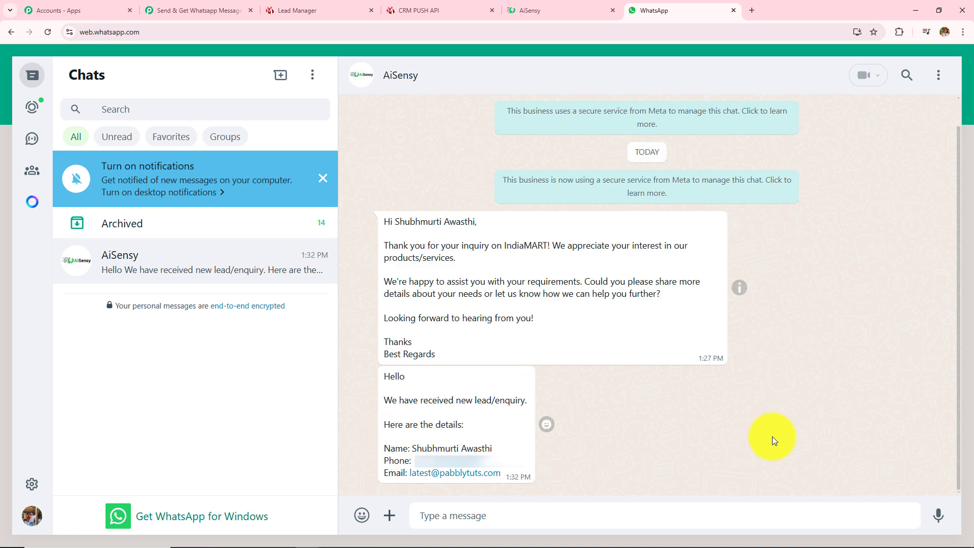
Return to the Pabbly Connect workflow and review the IndiaMART New Leads trigger's setup and captured response
{"action": "left_click", "coordinate": [187, 9]}
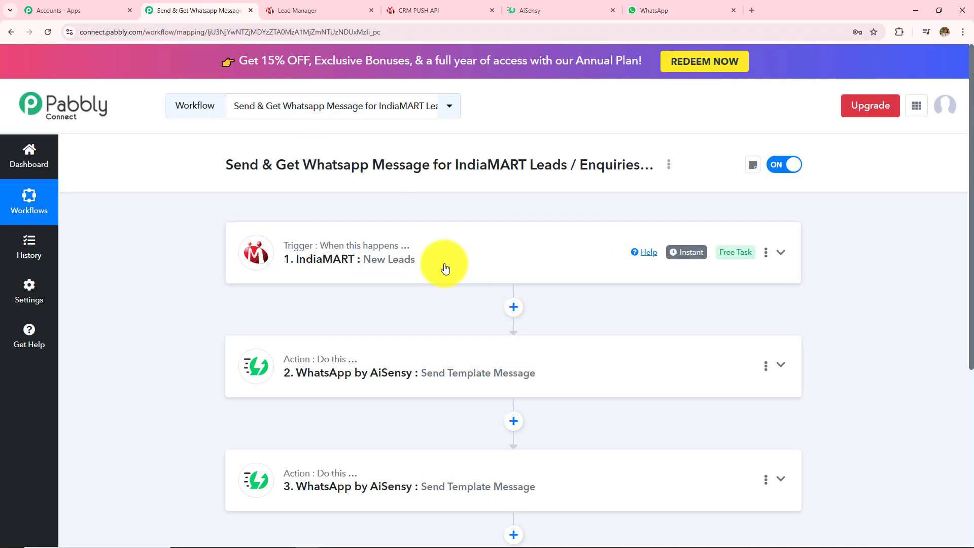
{"action": "left_click", "coordinate": [421, 267]}
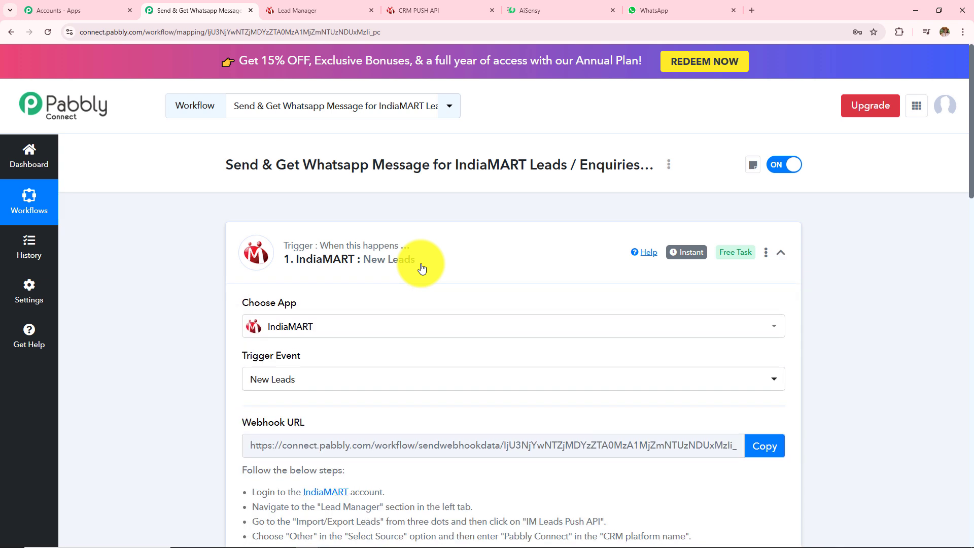
{"action": "scroll", "coordinate": [421, 267], "scroll_direction": "down", "scroll_amount": 3}
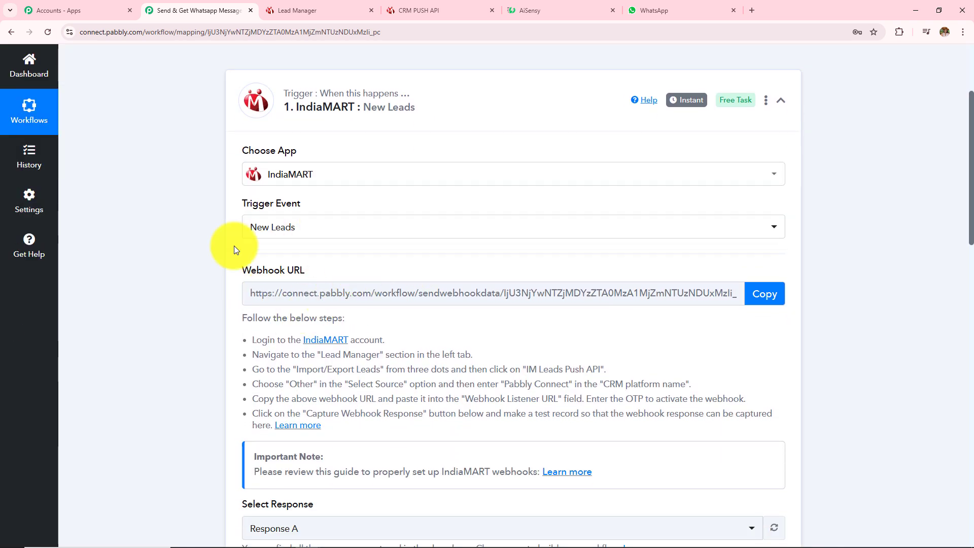
{"action": "scroll", "coordinate": [567, 209], "scroll_direction": "down", "scroll_amount": 1}
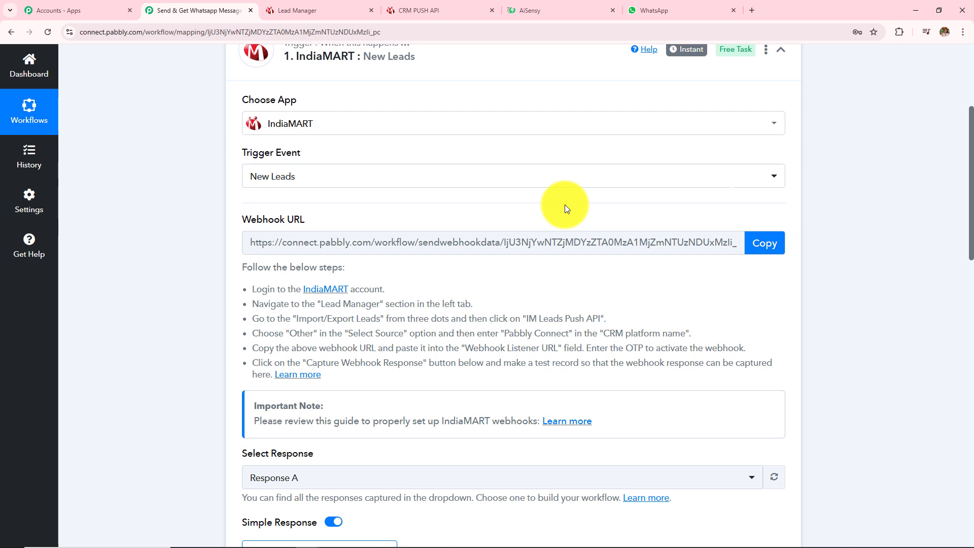
{"action": "scroll", "coordinate": [571, 209], "scroll_direction": "down", "scroll_amount": 7}
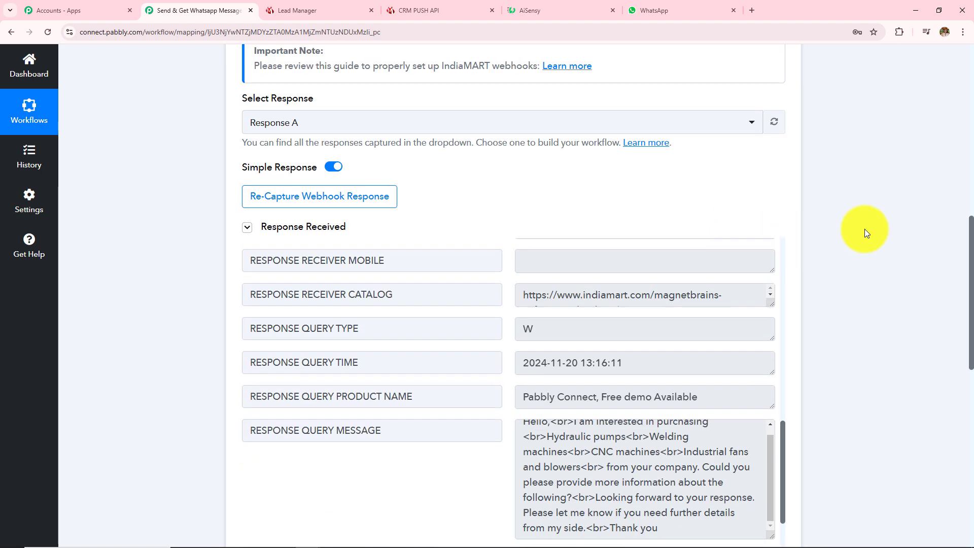
Review the first WhatsApp by AiSensy action (step 2), including its campaign name, field mappings and received response
{"action": "scroll", "coordinate": [865, 231], "scroll_direction": "down", "scroll_amount": 4}
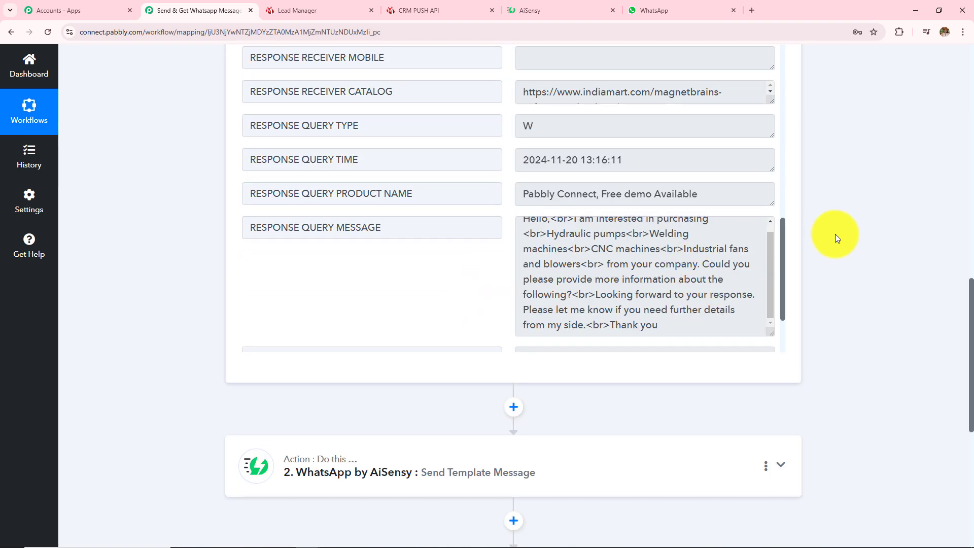
{"action": "scroll", "coordinate": [835, 233], "scroll_direction": "down", "scroll_amount": 2}
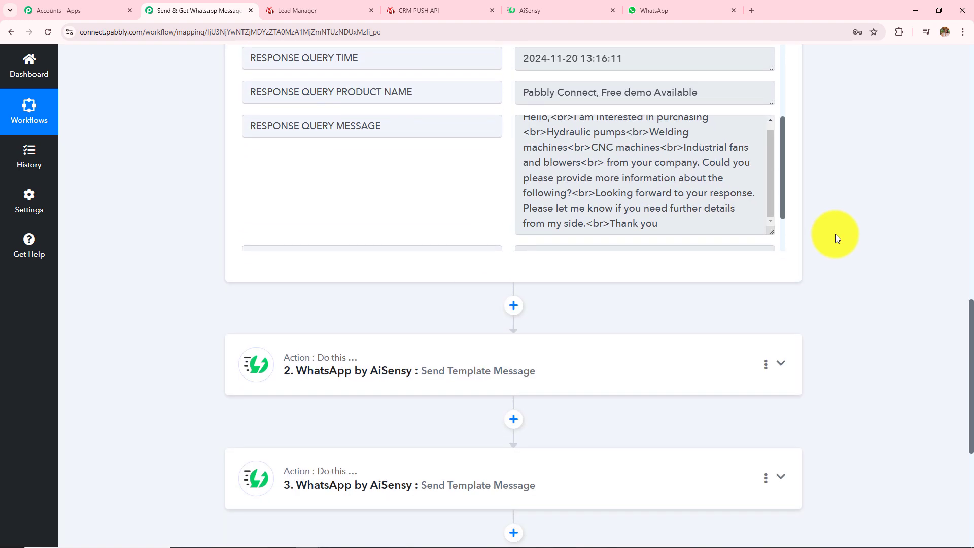
{"action": "left_click", "coordinate": [466, 391]}
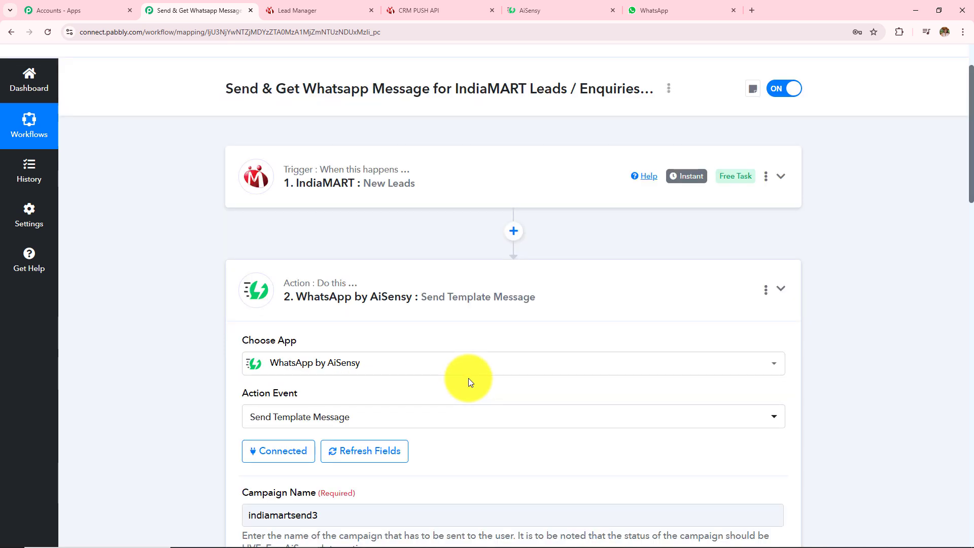
{"action": "left_click", "coordinate": [303, 515]}
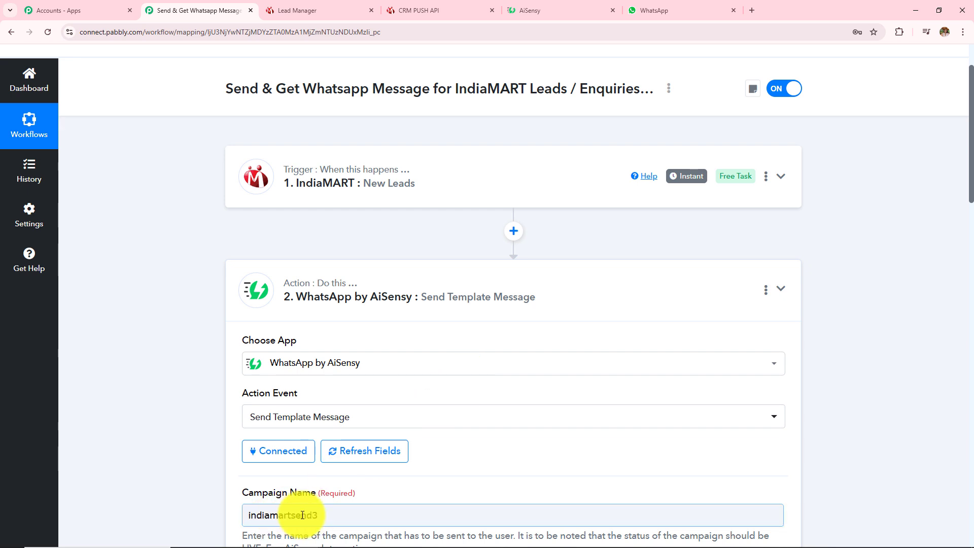
{"action": "scroll", "coordinate": [696, 330], "scroll_direction": "down", "scroll_amount": 10}
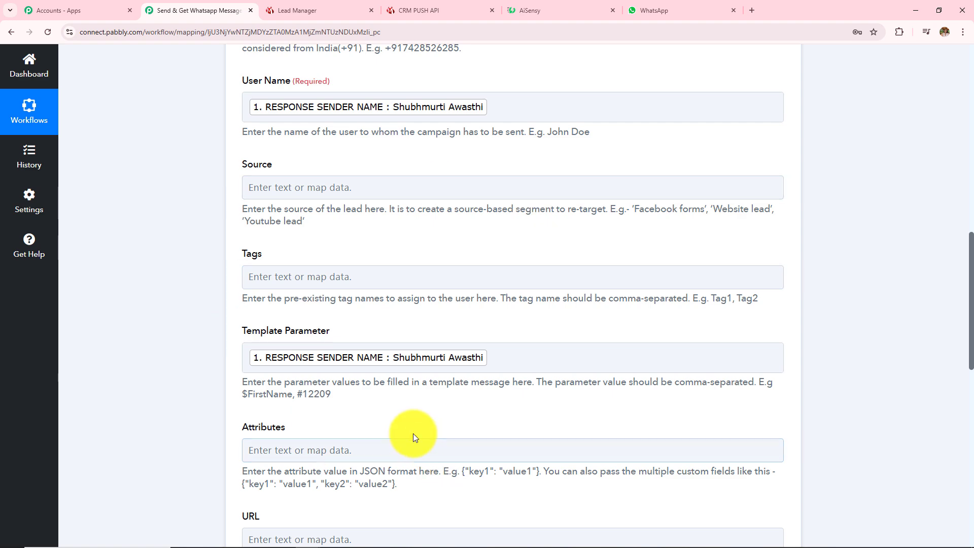
{"action": "scroll", "coordinate": [862, 248], "scroll_direction": "down", "scroll_amount": 5}
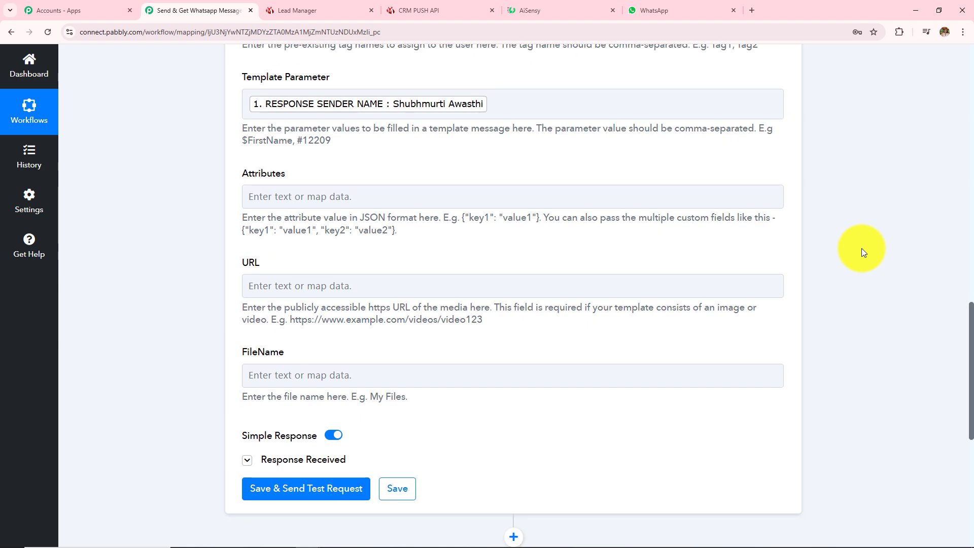
{"action": "left_click", "coordinate": [314, 464]}
{"action": "scroll", "coordinate": [718, 279], "scroll_direction": "down", "scroll_amount": 6}
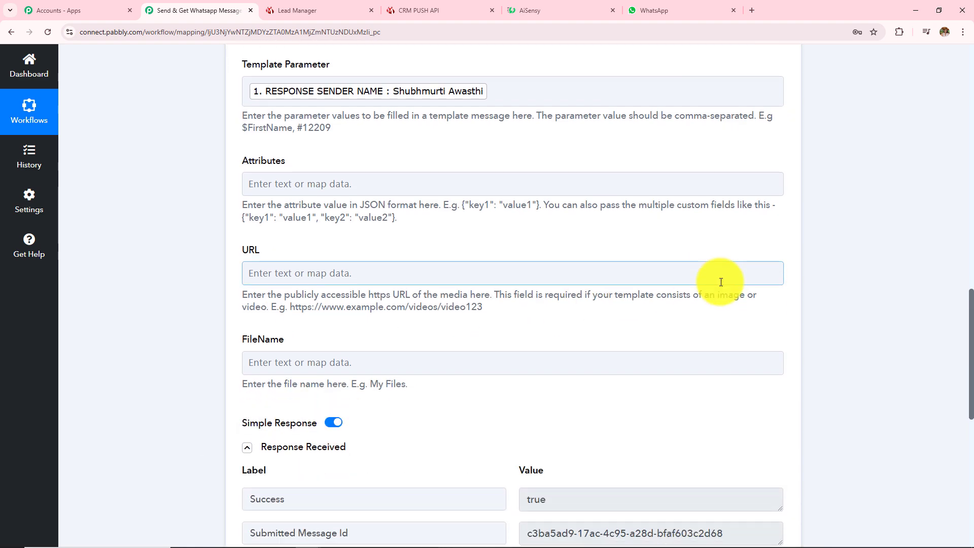
{"action": "scroll", "coordinate": [824, 252], "scroll_direction": "down", "scroll_amount": 1}
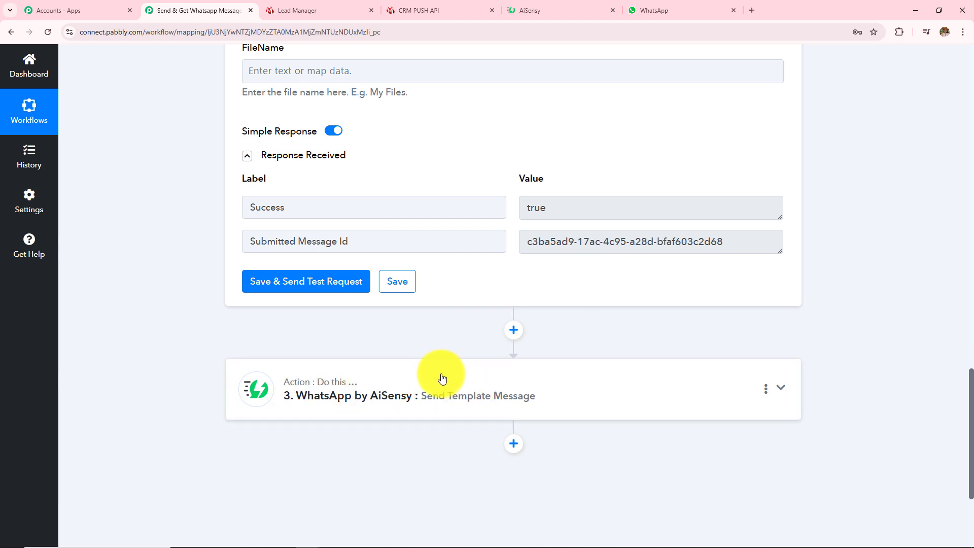
Review the second WhatsApp by AiSensy action (step 3), including its campaign name, template parameters and the Success value in its received response
{"action": "left_click", "coordinate": [446, 400]}
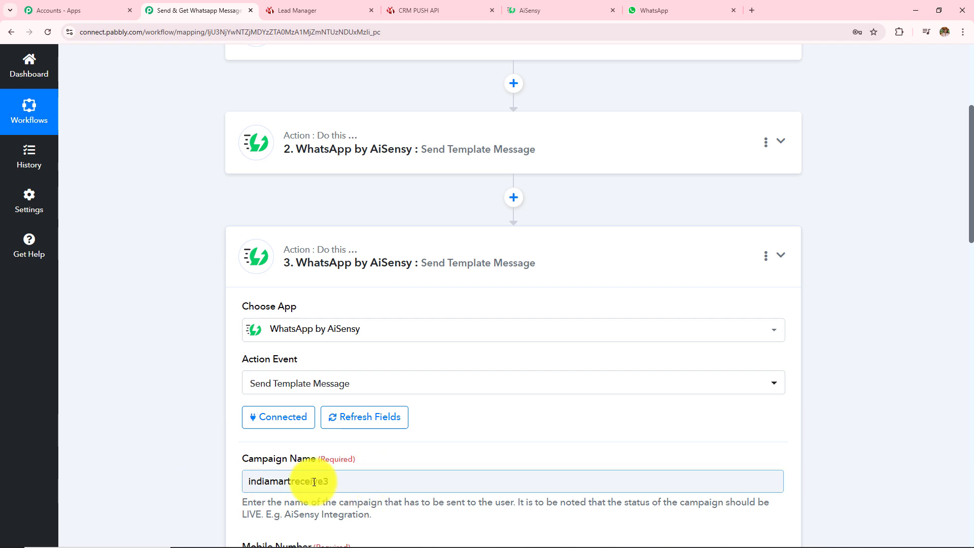
{"action": "scroll", "coordinate": [575, 397], "scroll_direction": "down", "scroll_amount": 10}
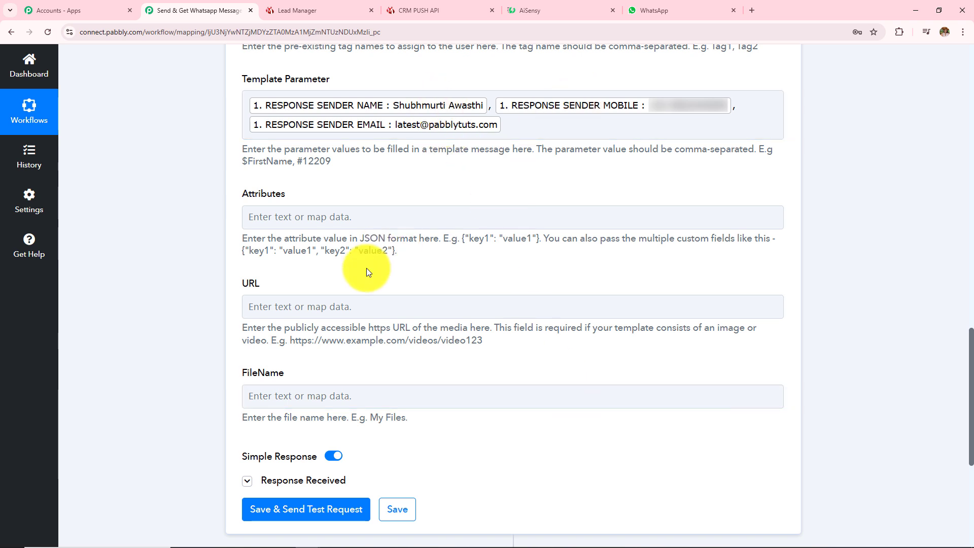
{"action": "left_click", "coordinate": [338, 481]}
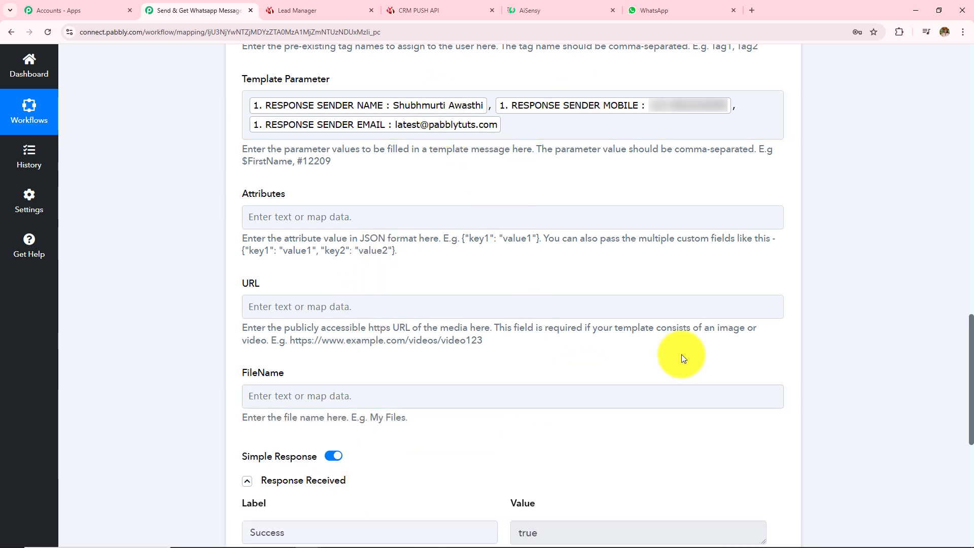
{"action": "double_click", "coordinate": [561, 530]}
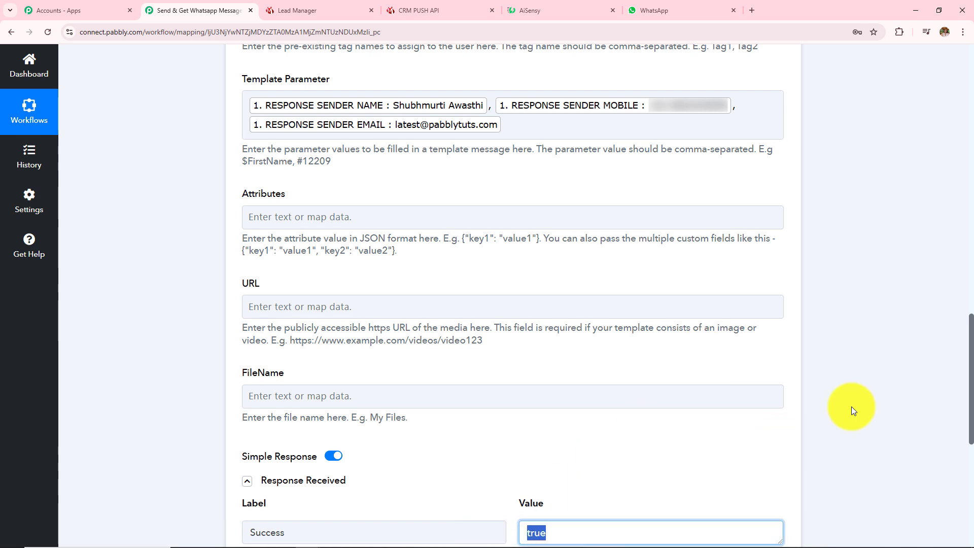